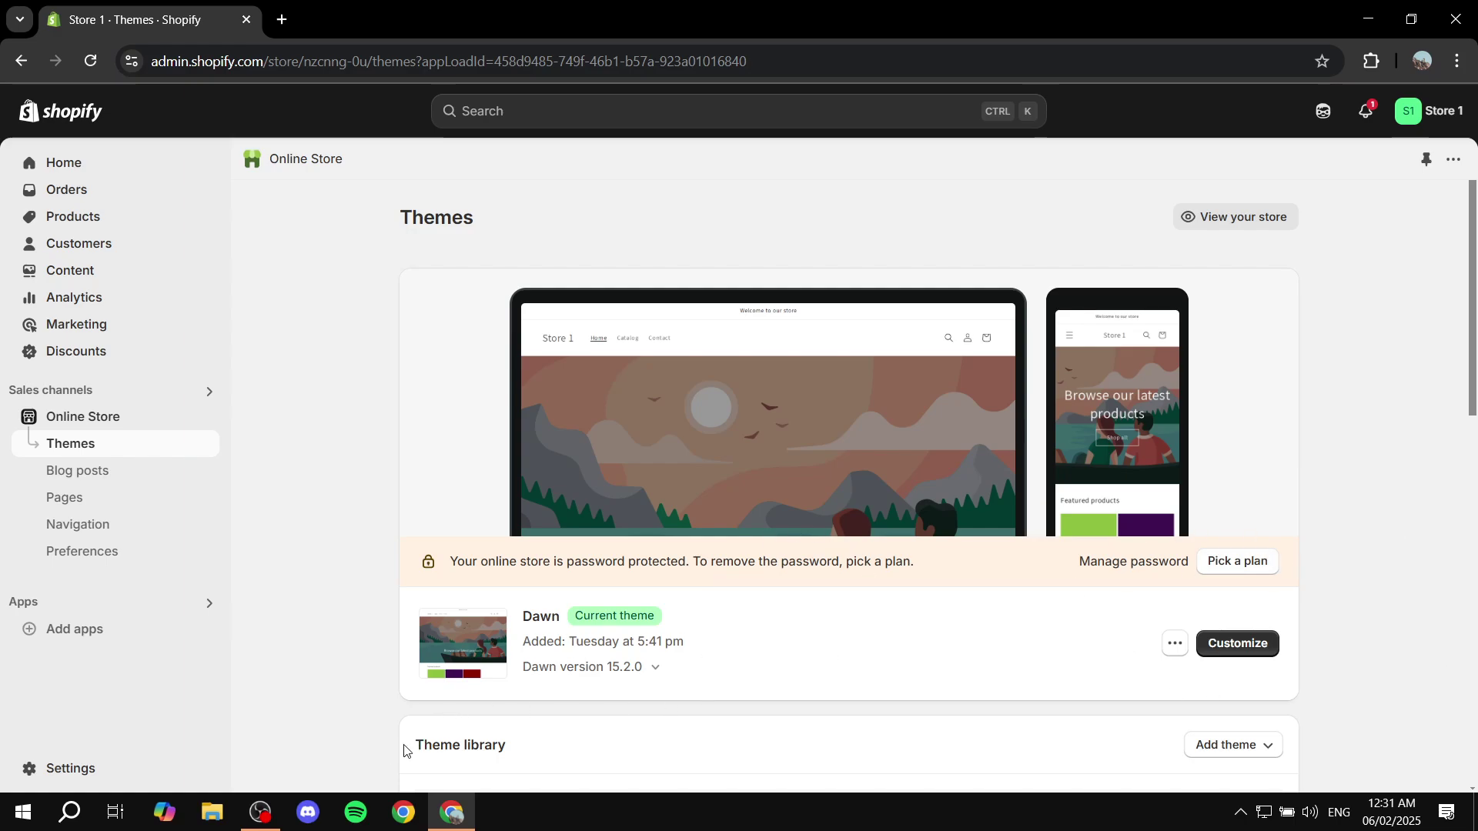
Step: Open the Theme Store through the theme library's options for adding a theme
drag(419, 747, 534, 744)
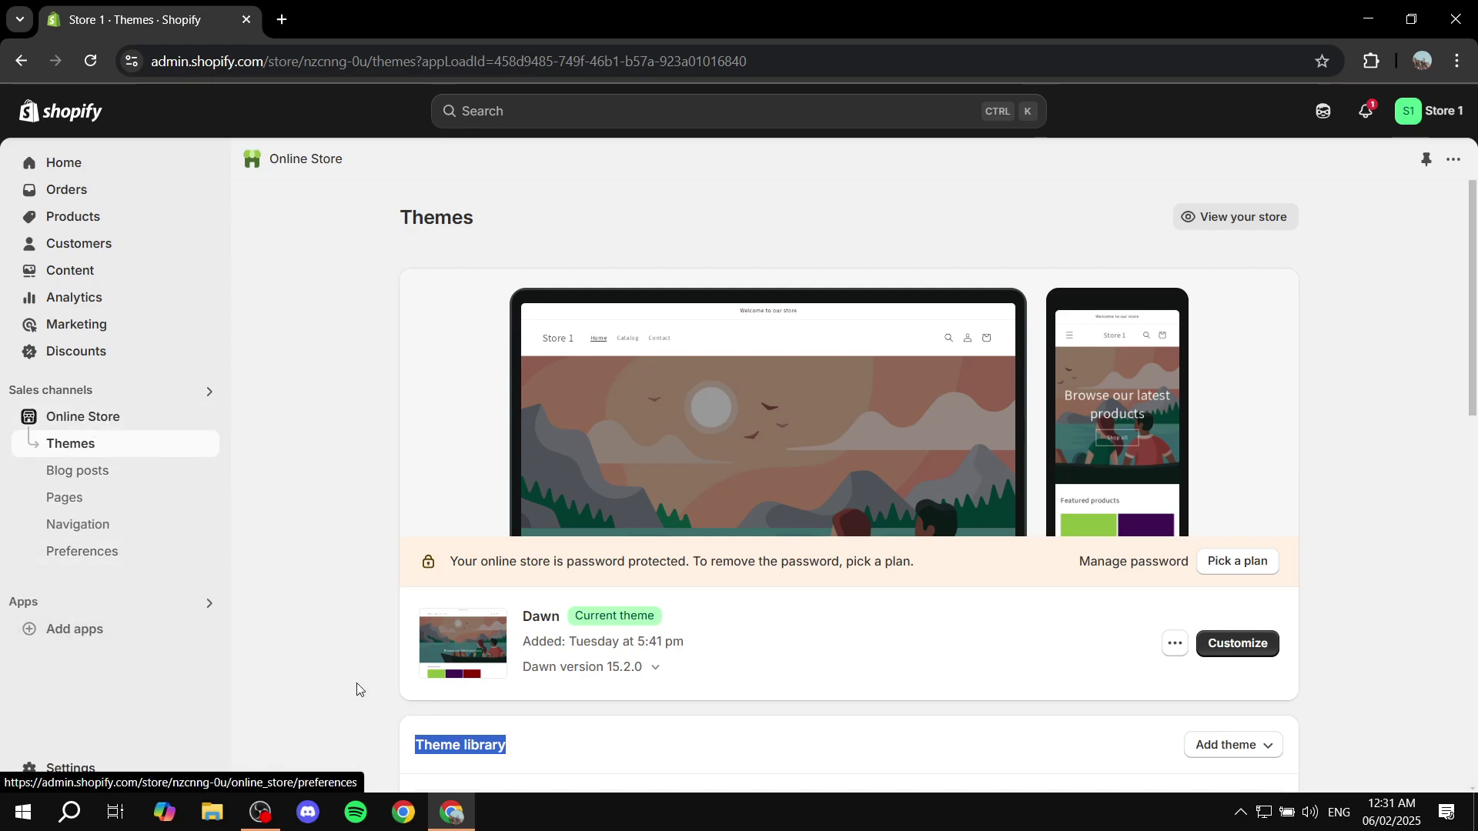
drag(409, 752, 597, 752)
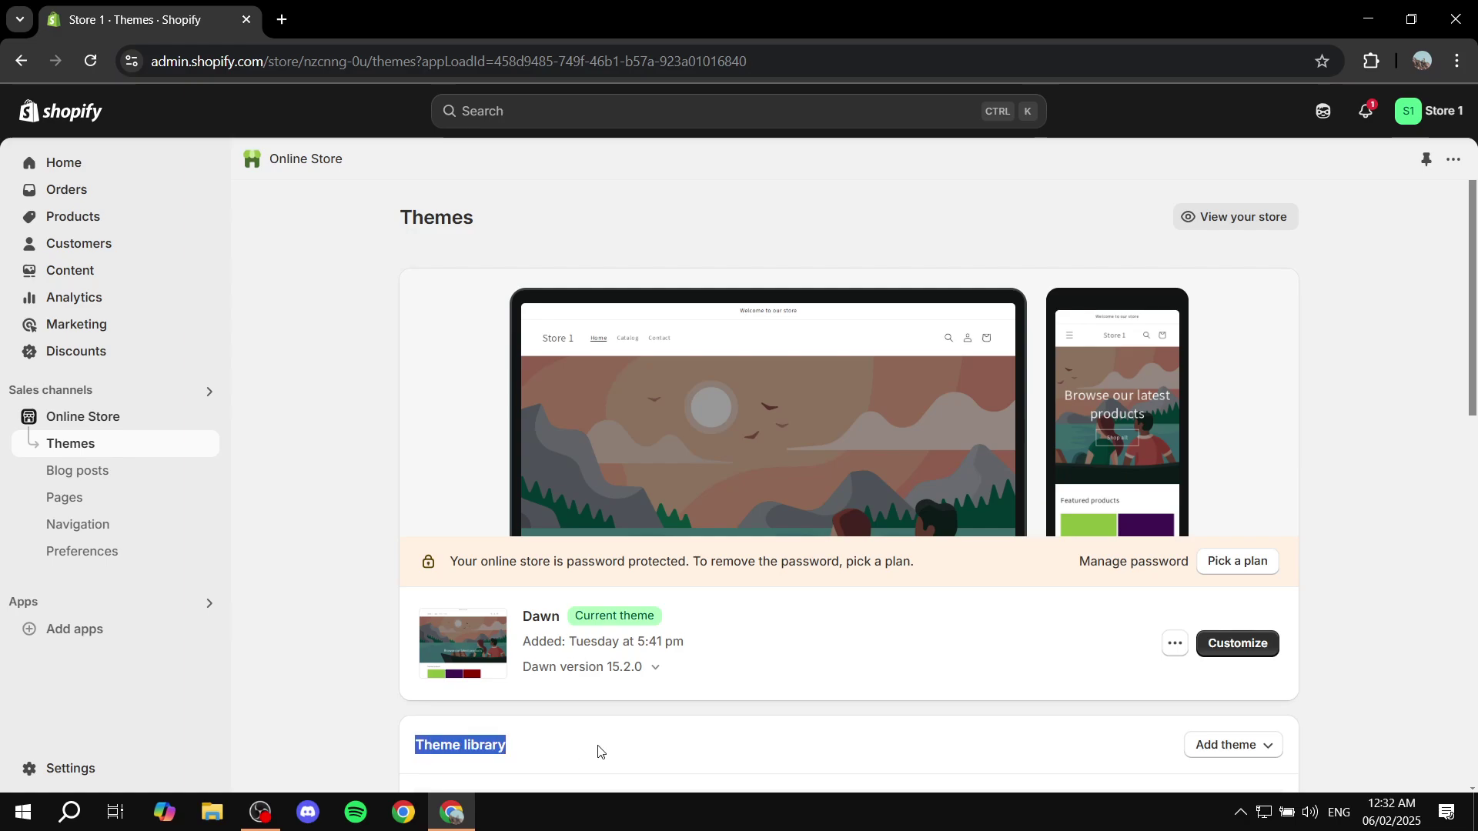
click(837, 746)
click(1218, 748)
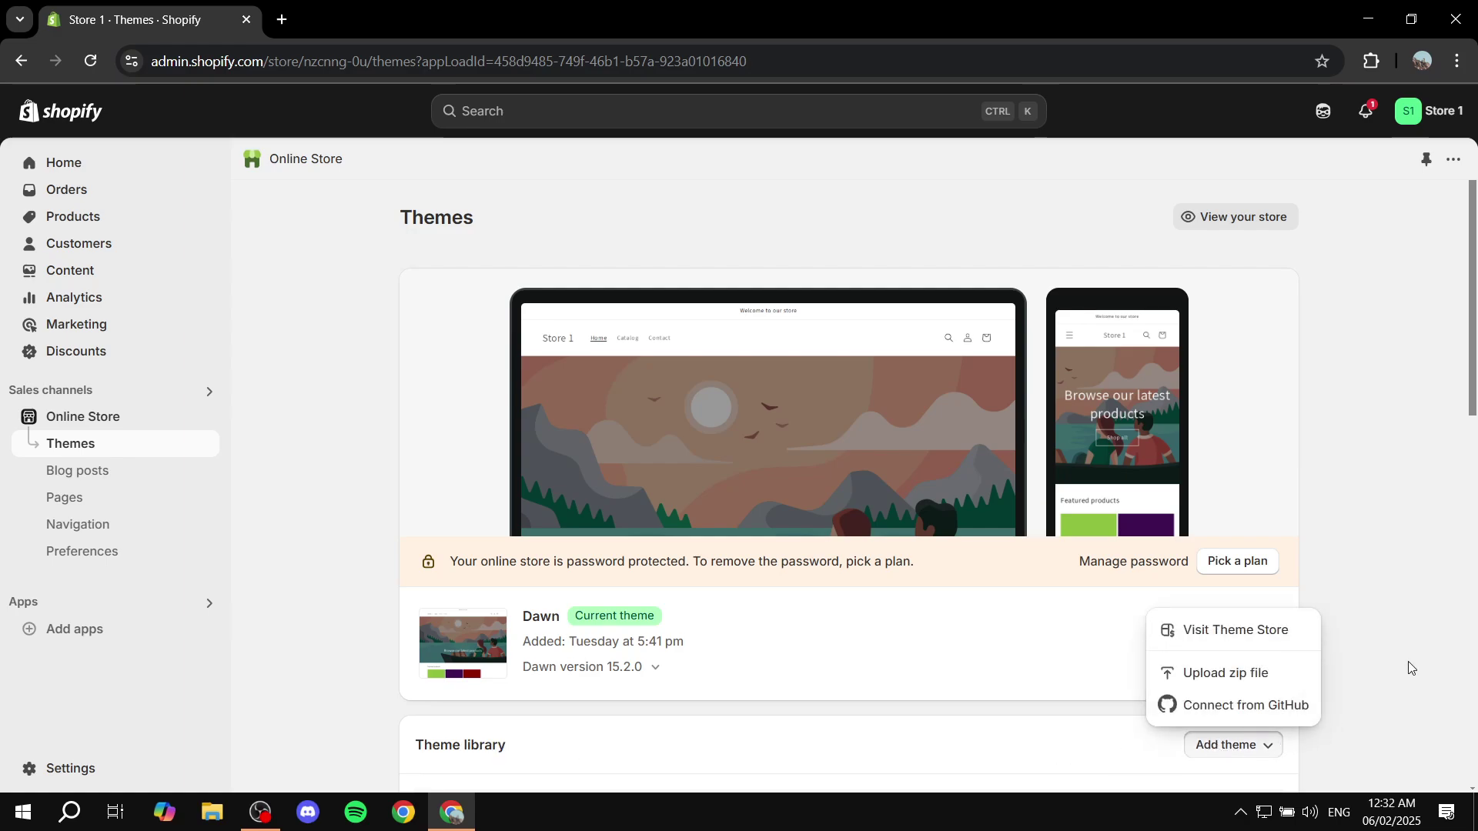
click(1290, 636)
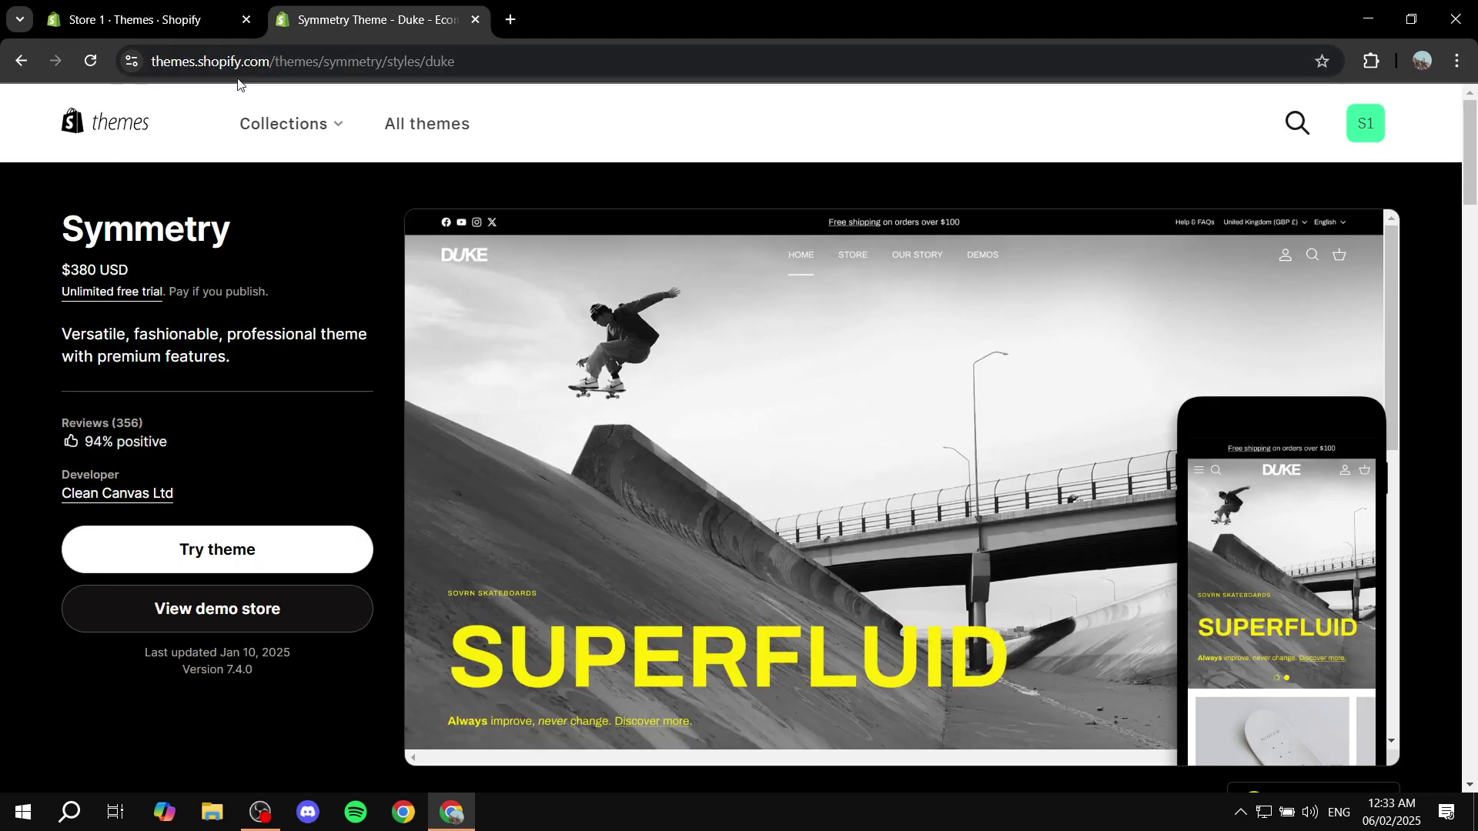
Step: Add the Symmetry theme to the store as a trial and close the old Themes browser tab
drag(64, 228, 275, 229)
click(275, 229)
click(243, 545)
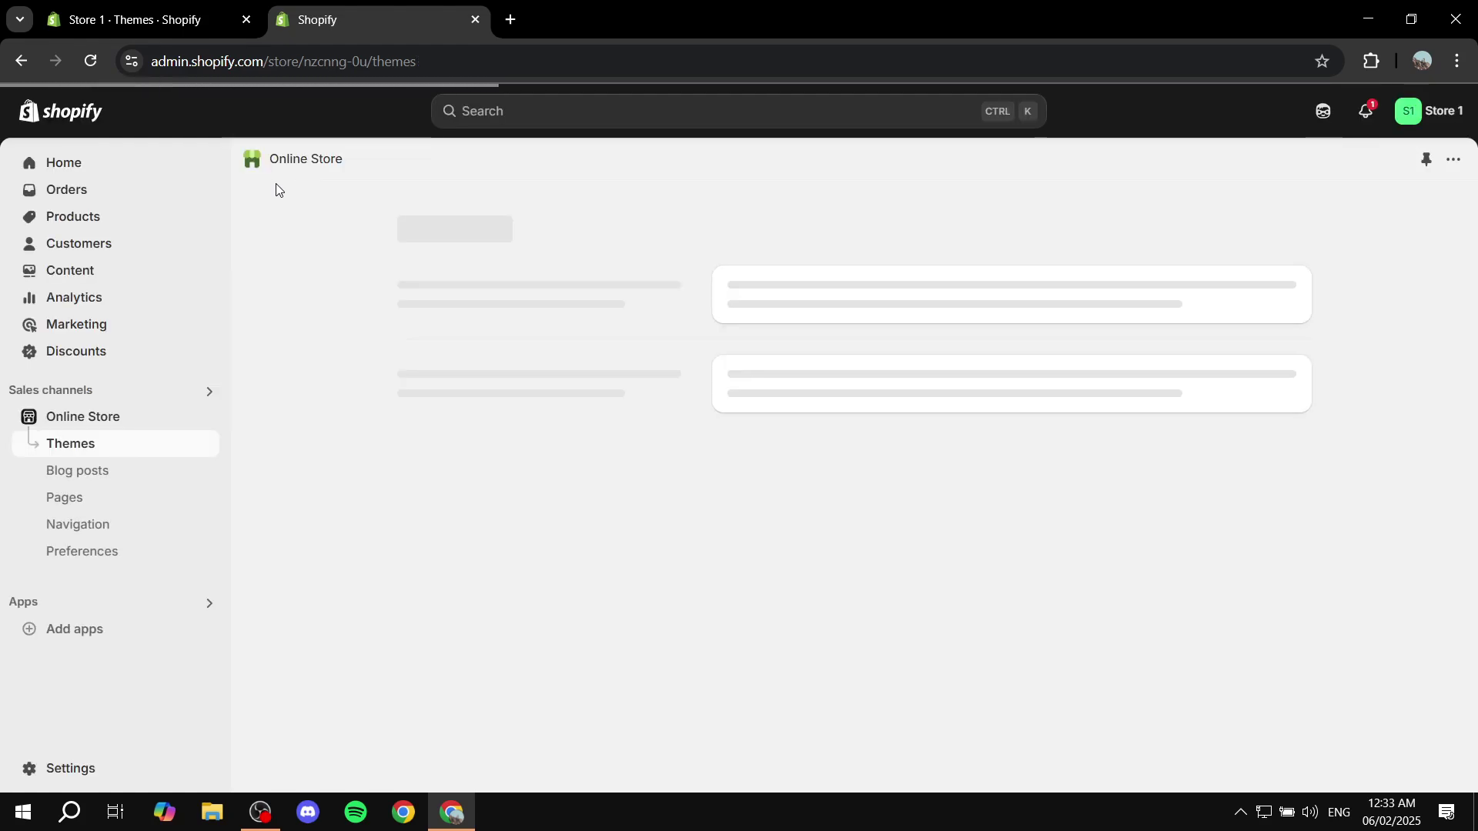
middle_click(276, 26)
Step: Open the Symmetry trial theme from the theme library for customization
scroll(451, 427, down, 1)
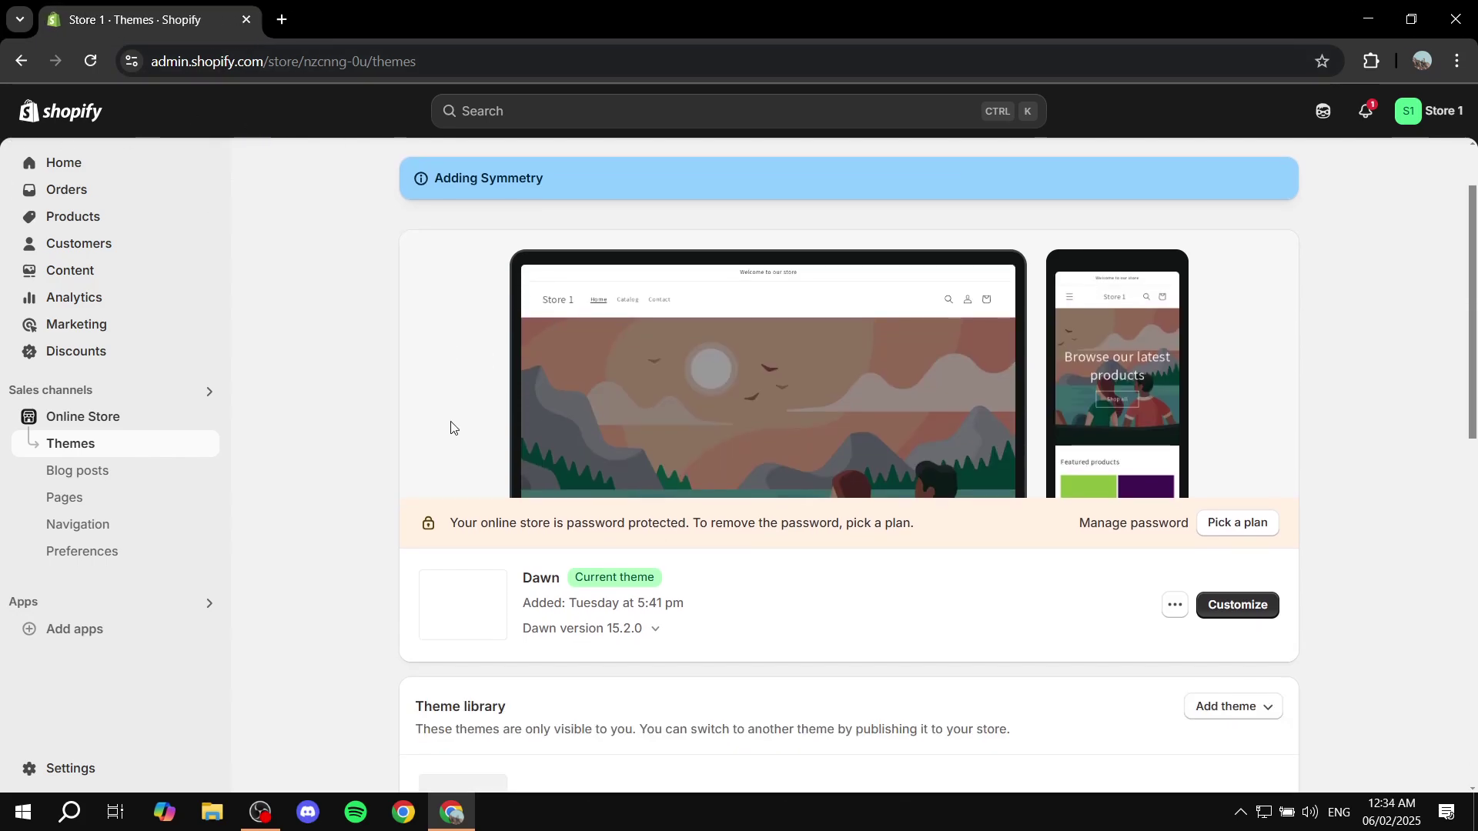
scroll(1392, 608, down, 1)
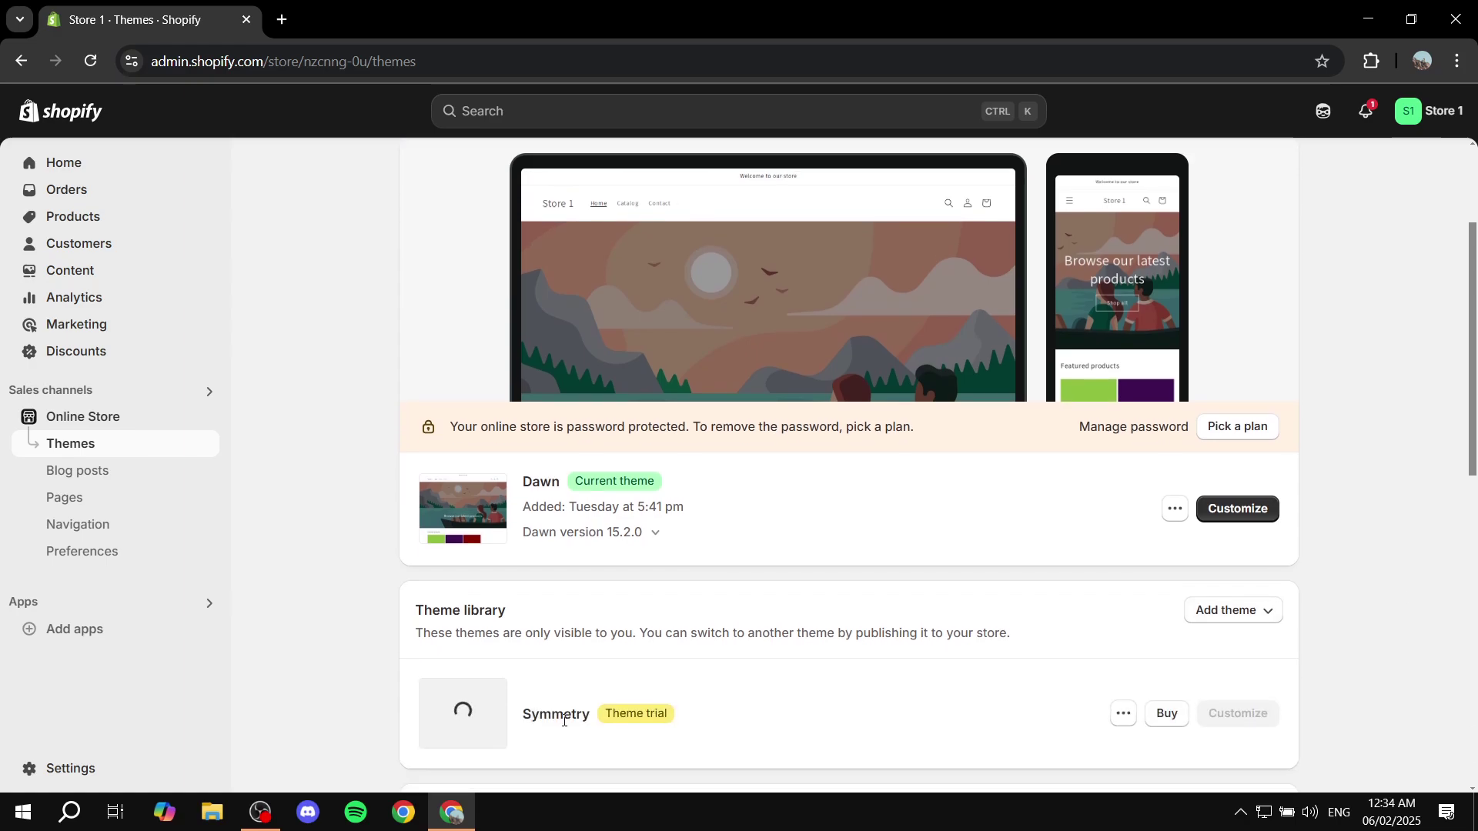
drag(519, 722, 796, 716)
click(724, 741)
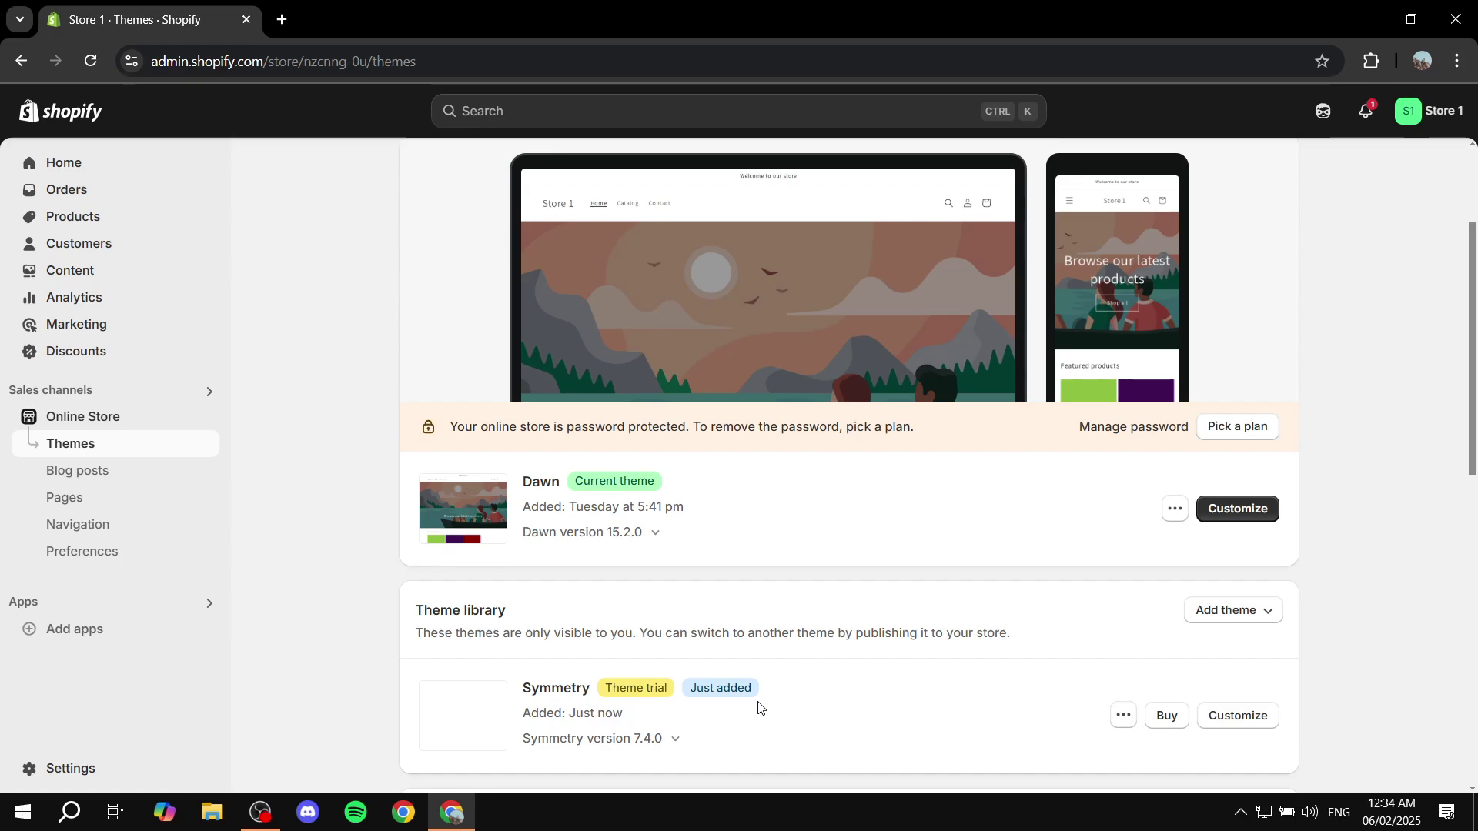
click(1251, 717)
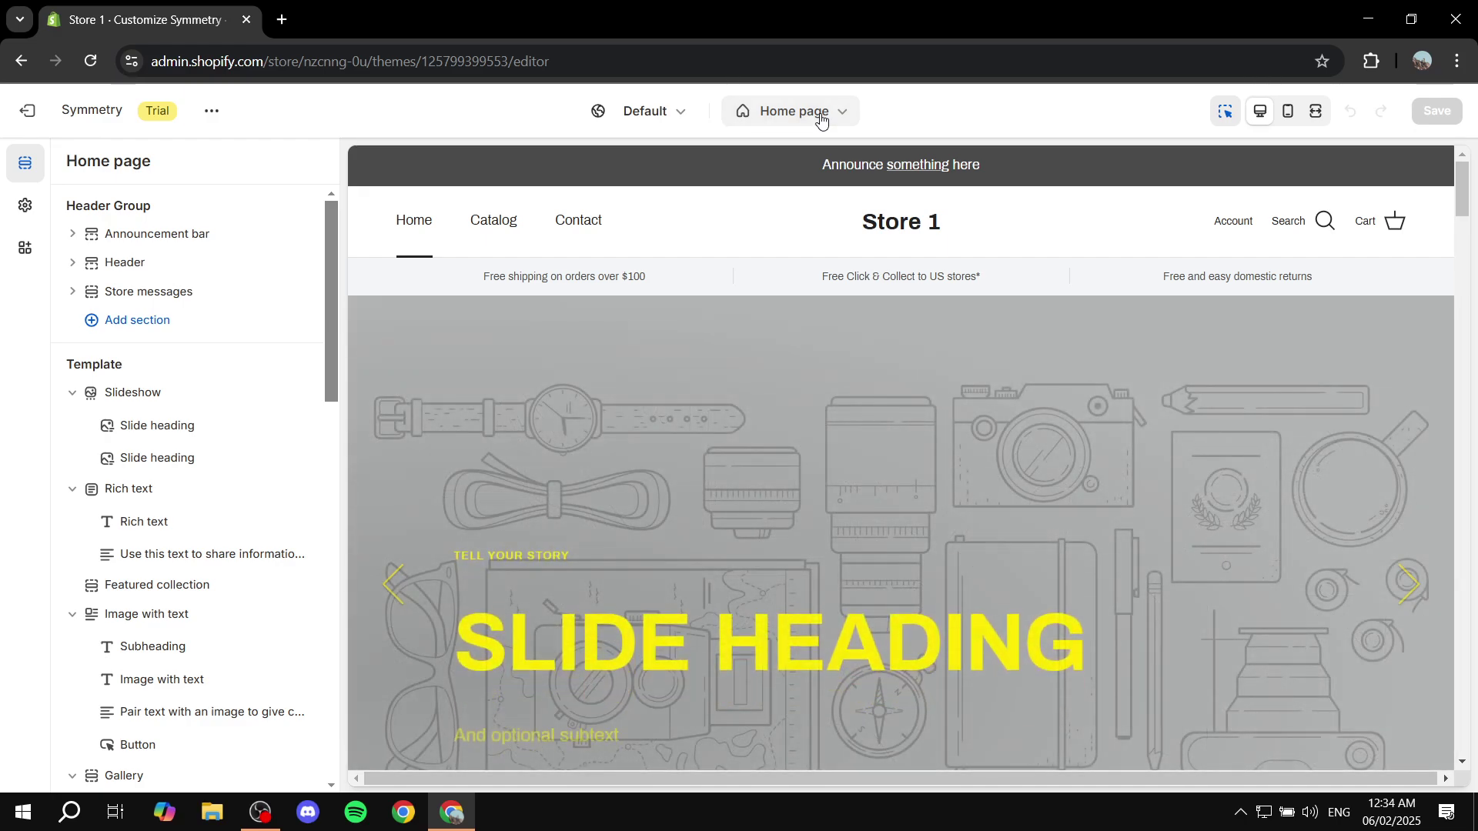
Step: Look through the list of store pages and templates available for editing in the theme editor
click(821, 115)
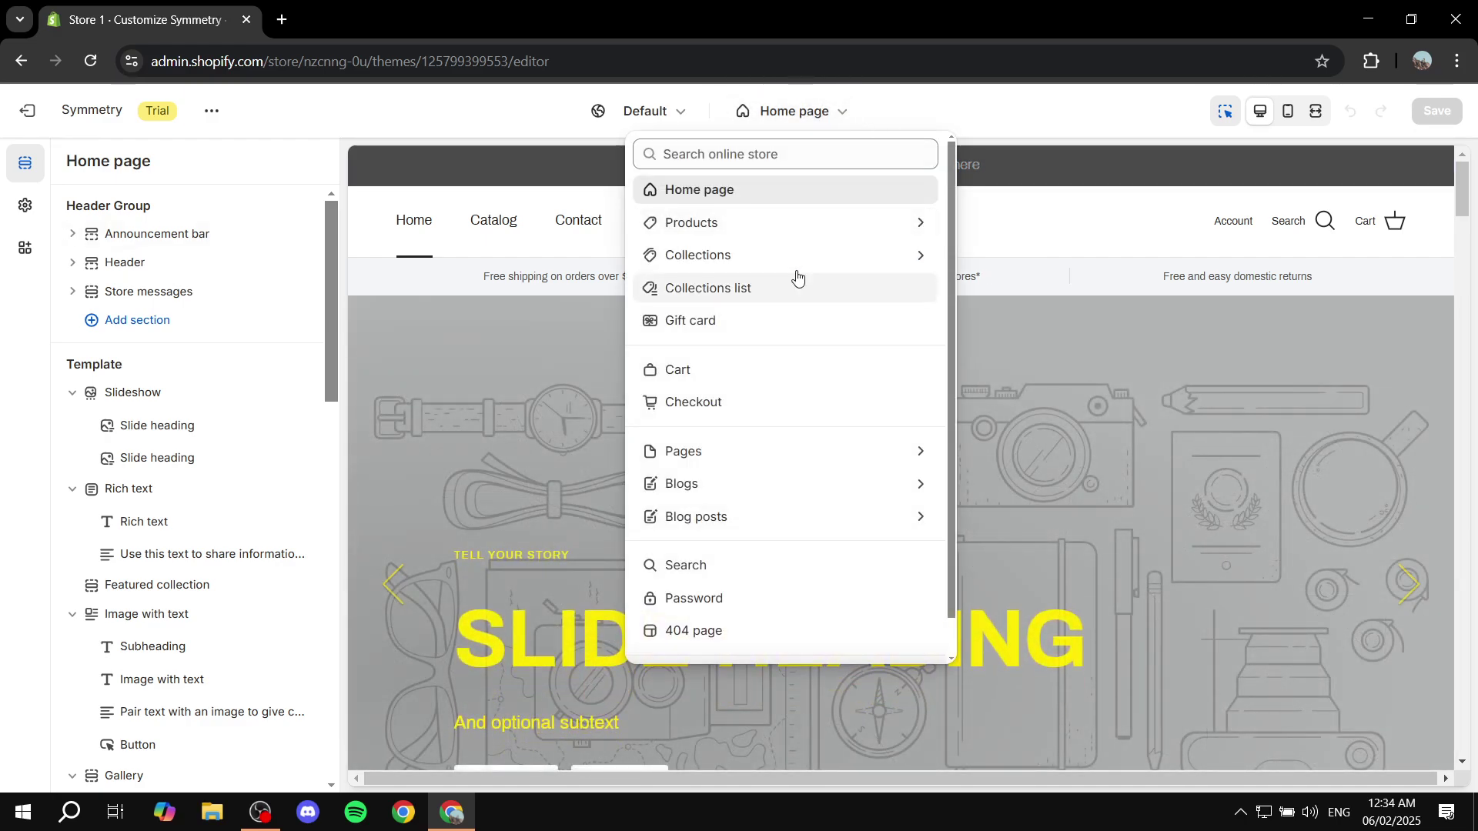
scroll(835, 334, down, 1)
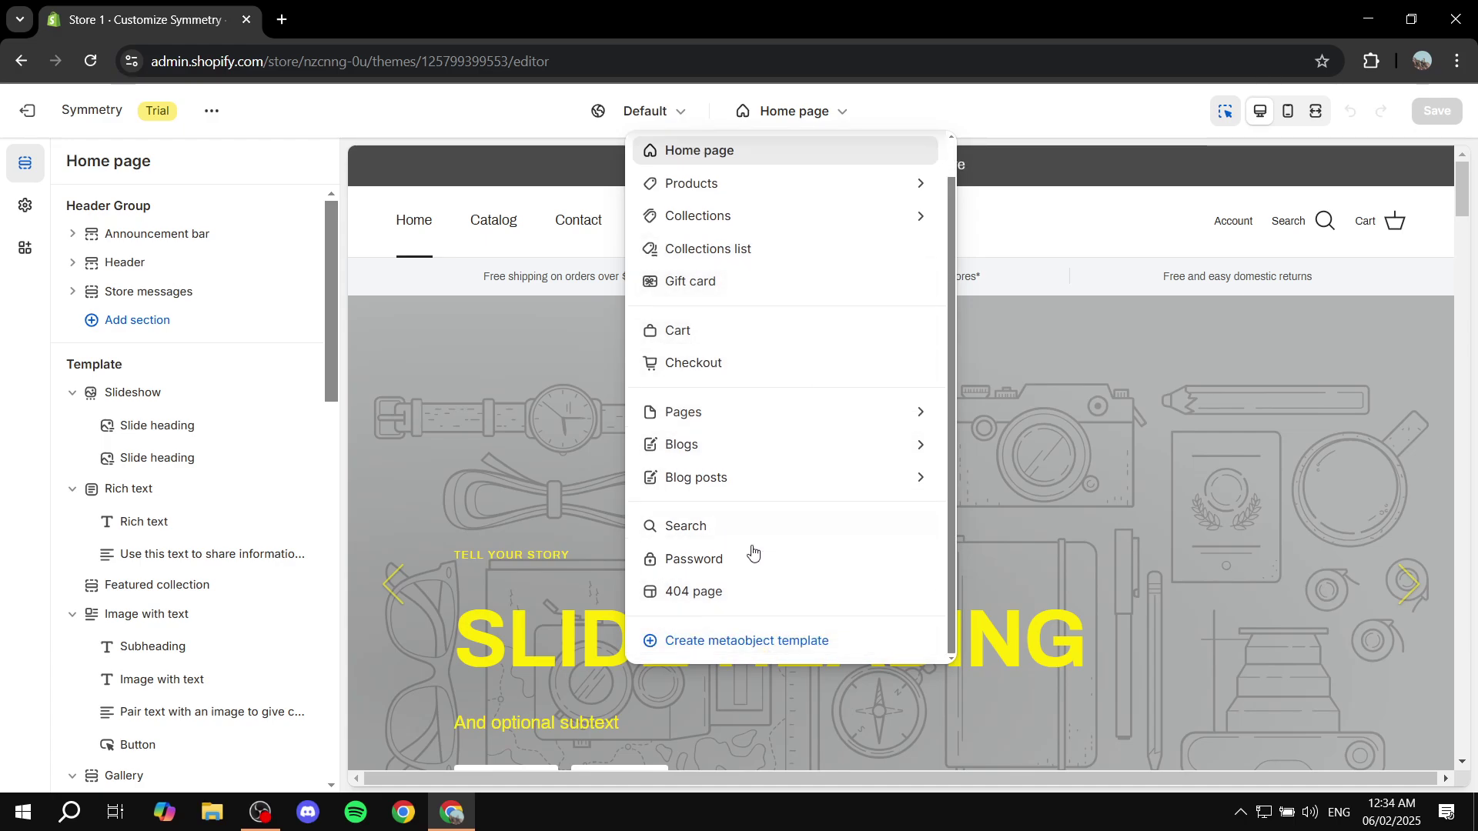
scroll(782, 484, up, 1)
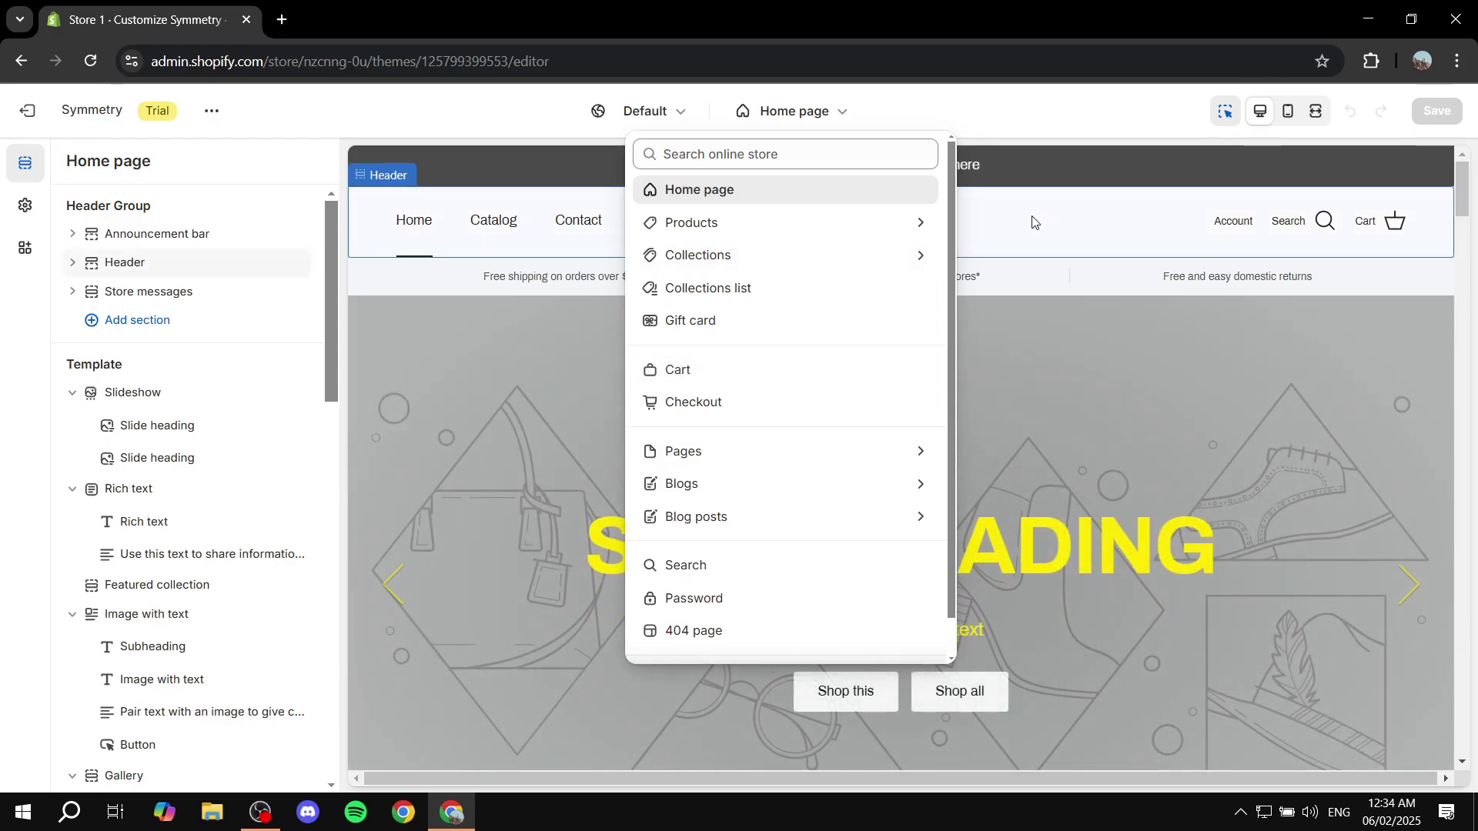
click(1040, 127)
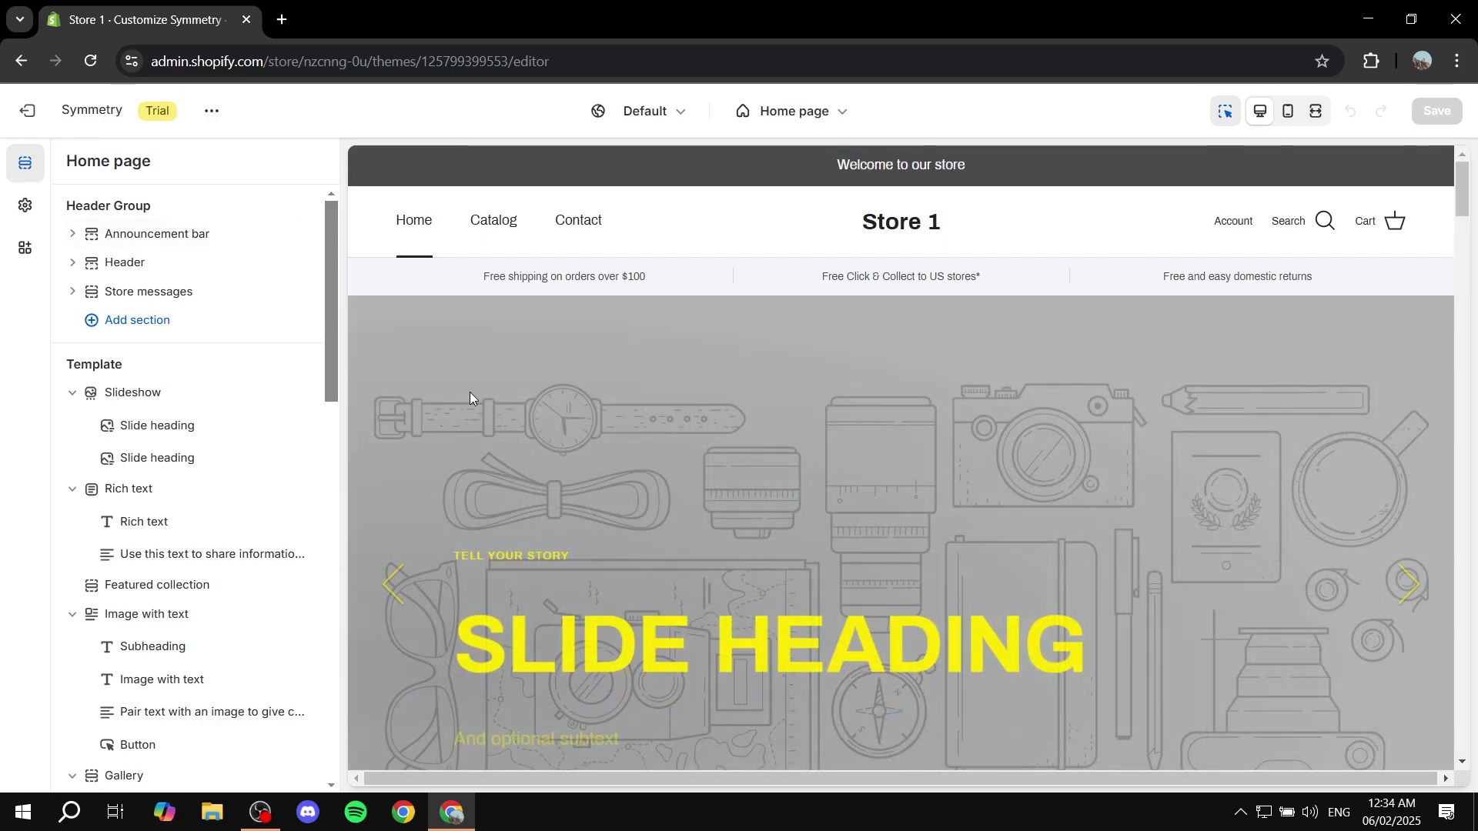
Step: Examine the sections in the Symmetry home page preview, from the slideshow down to the footer
scroll(982, 430, down, 3)
scroll(949, 413, down, 4)
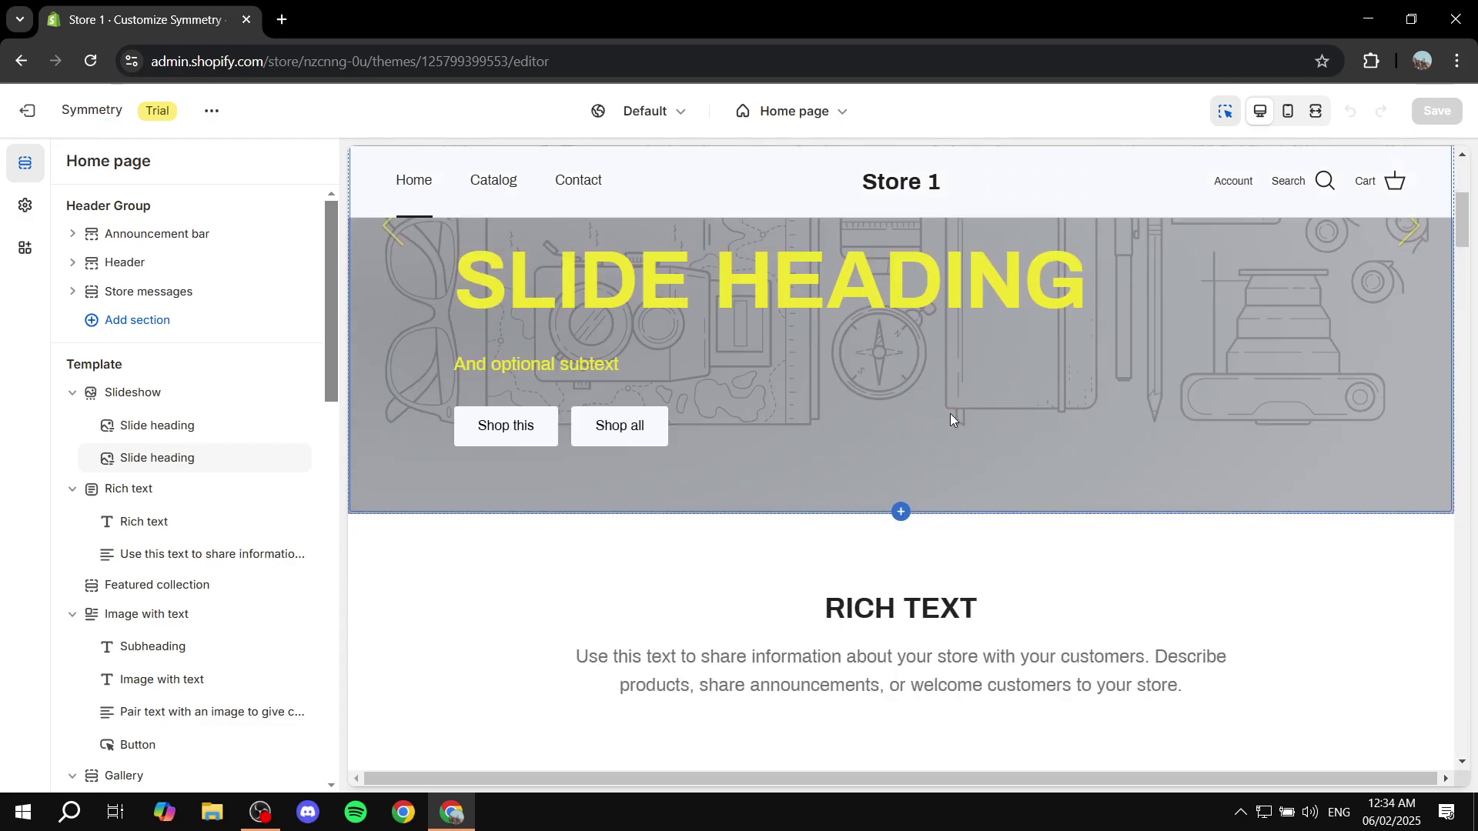
scroll(950, 399, up, 2)
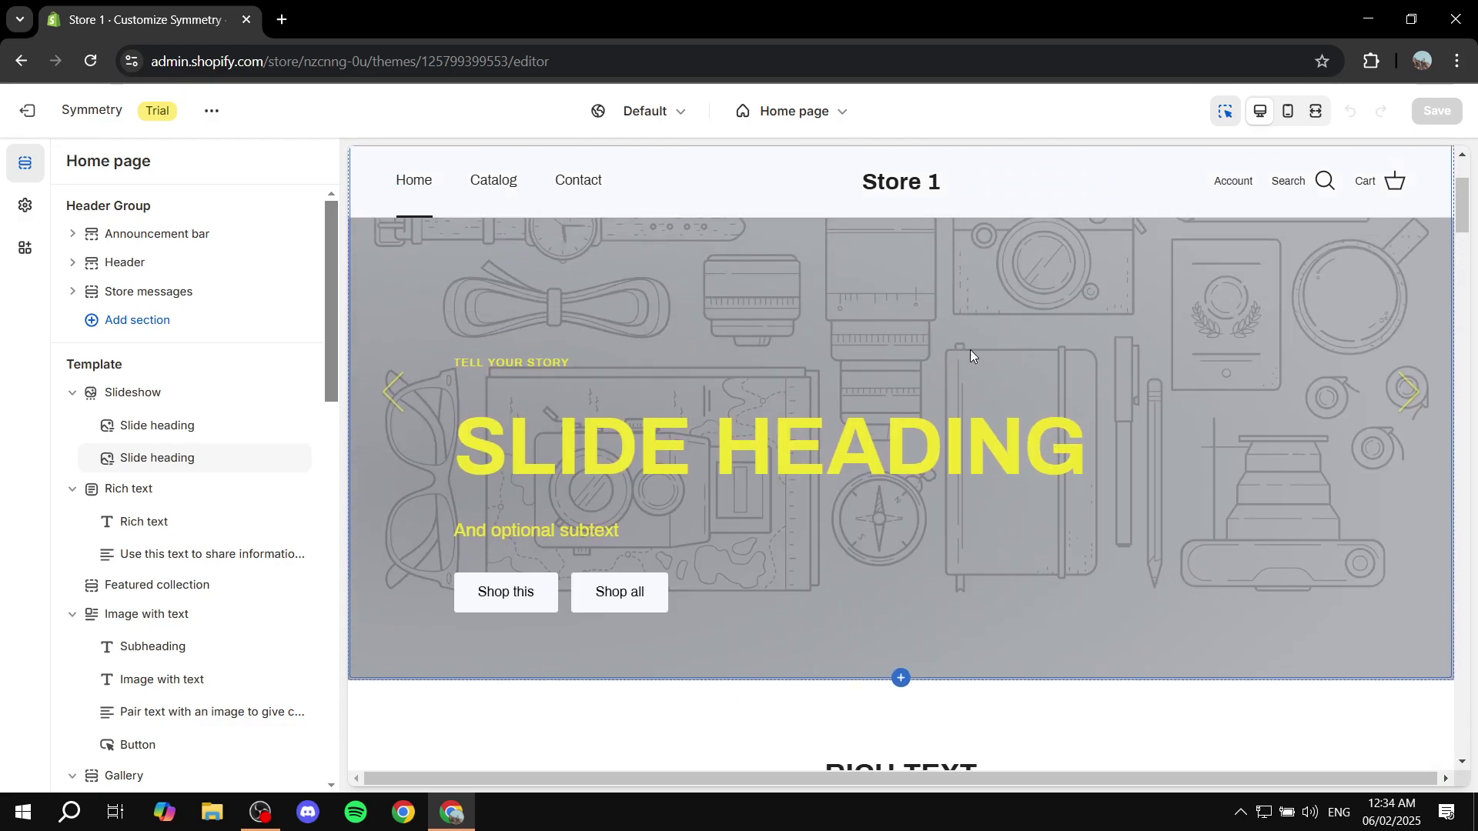
scroll(1024, 370, down, 5)
scroll(1066, 385, down, 3)
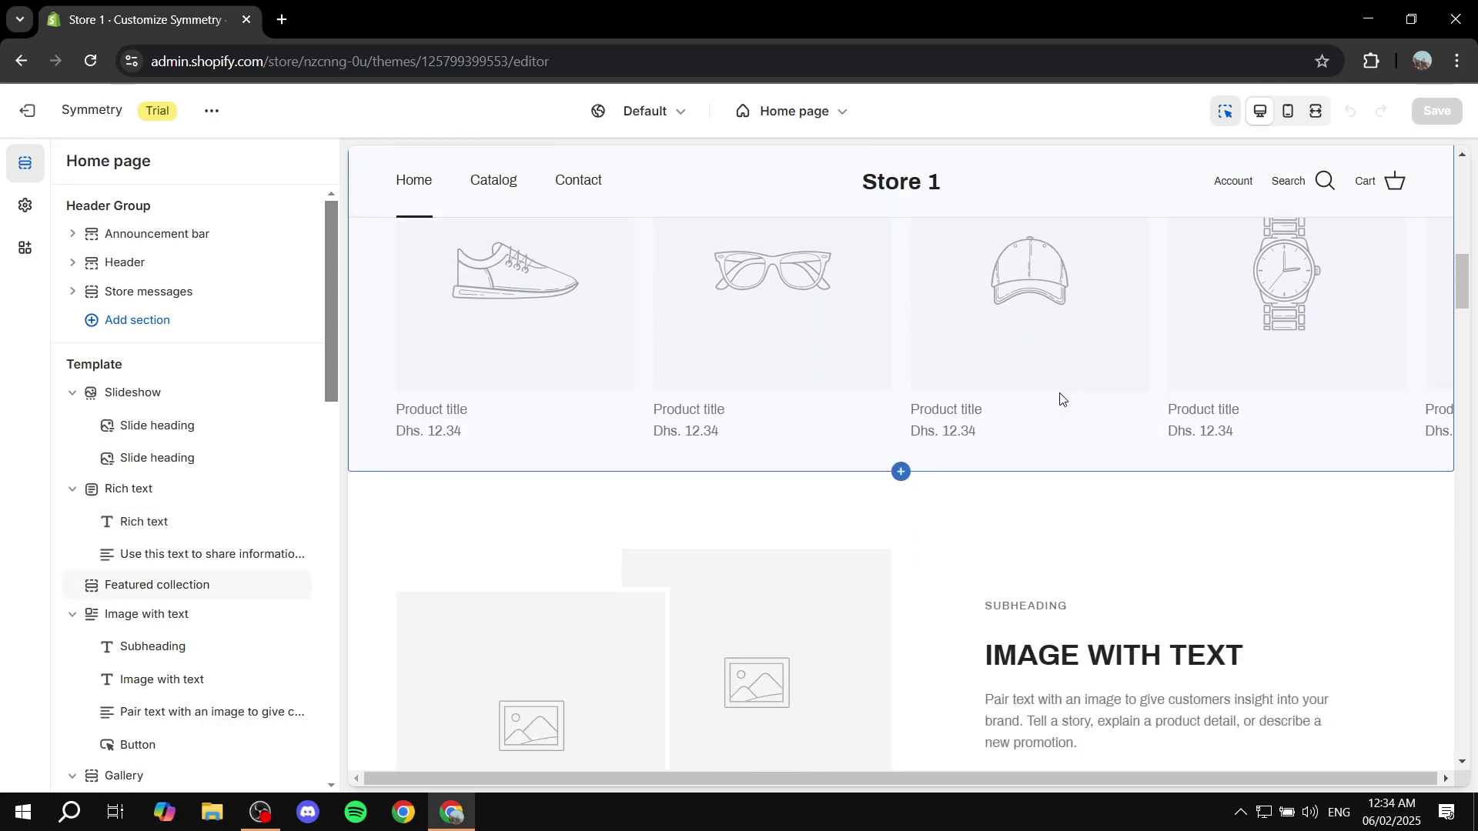
scroll(703, 401, down, 4)
scroll(804, 381, down, 3)
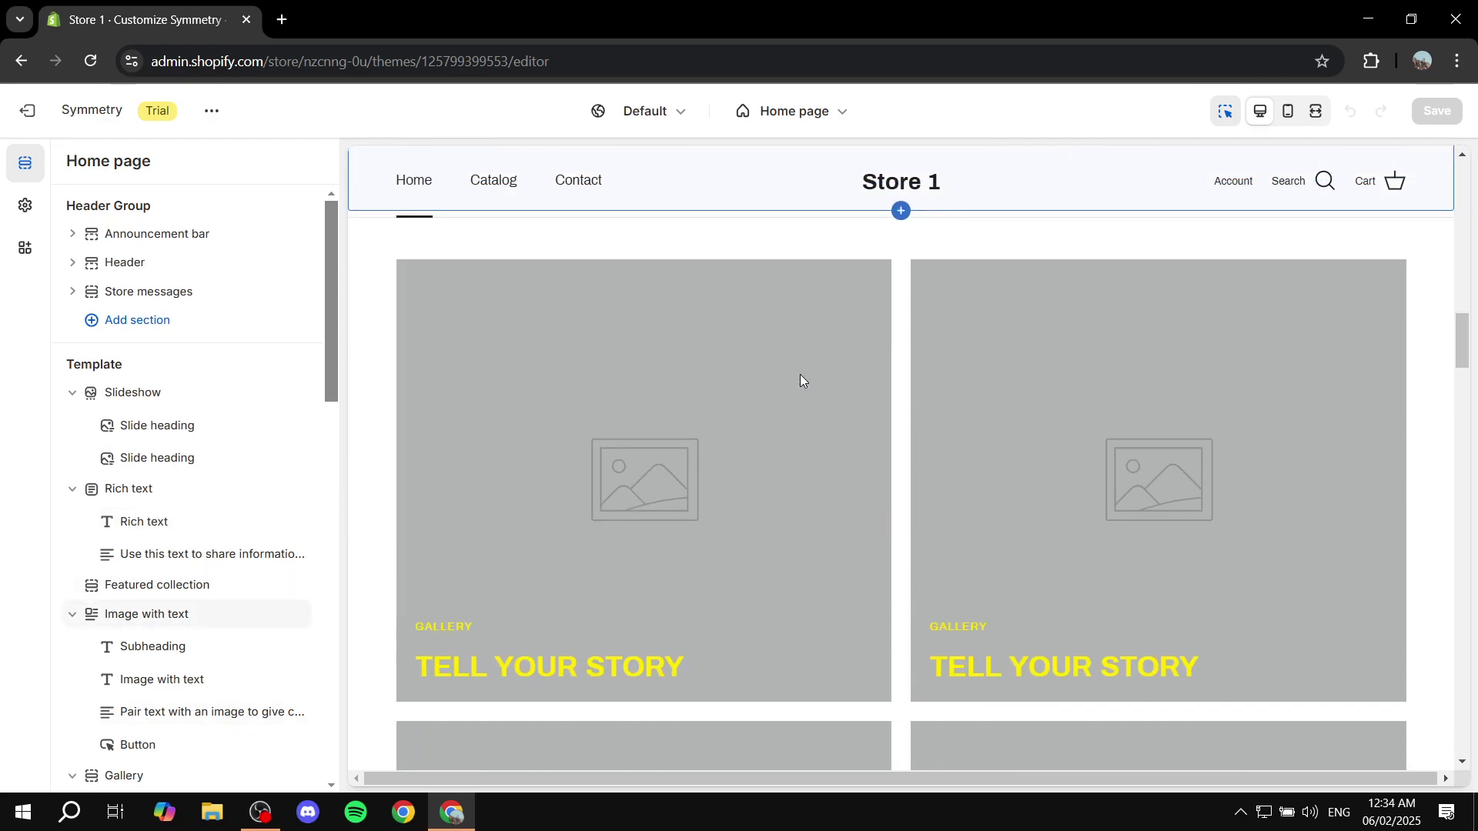
scroll(984, 455, down, 10)
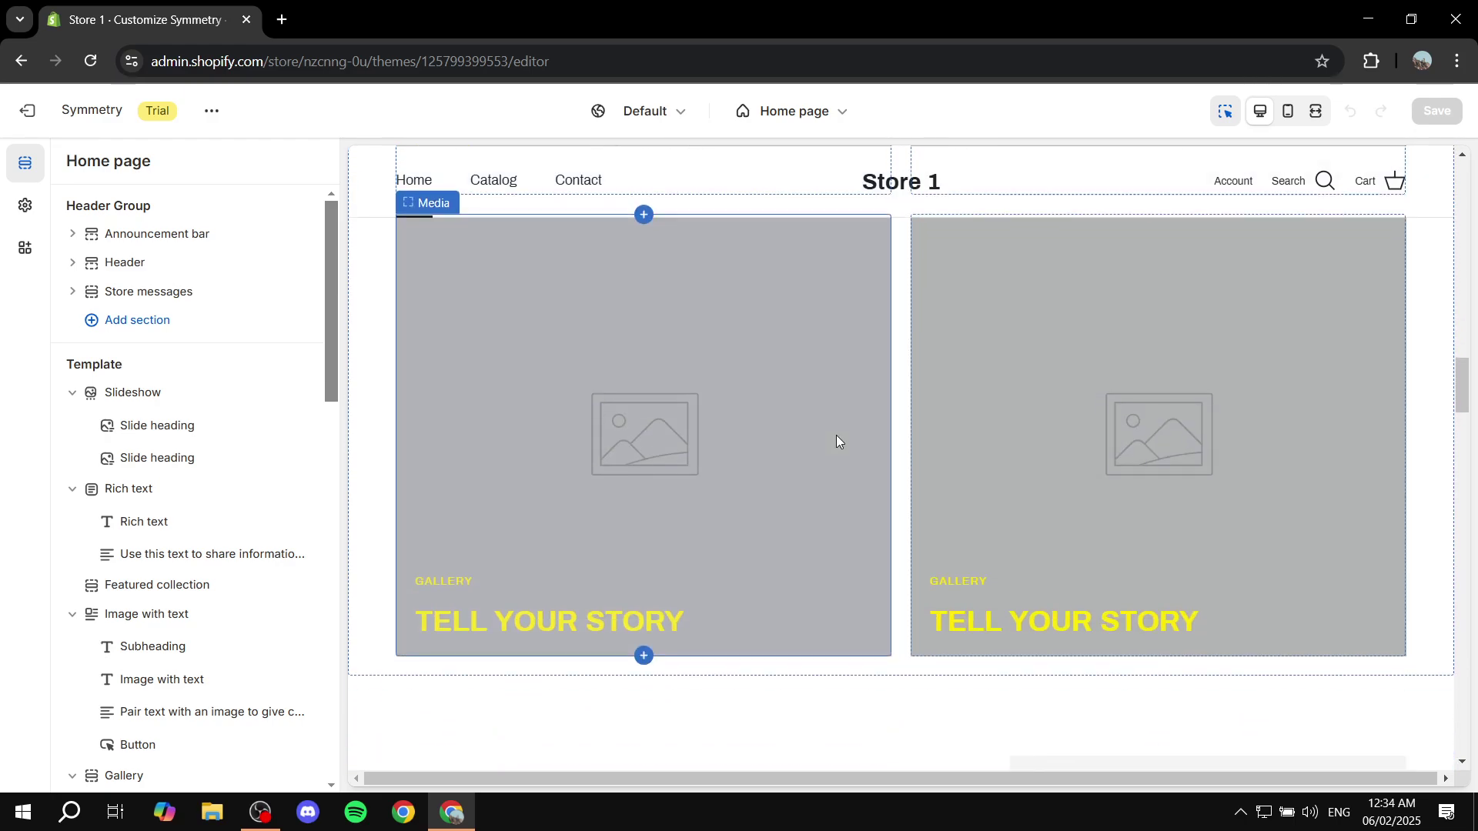
scroll(1016, 407, down, 6)
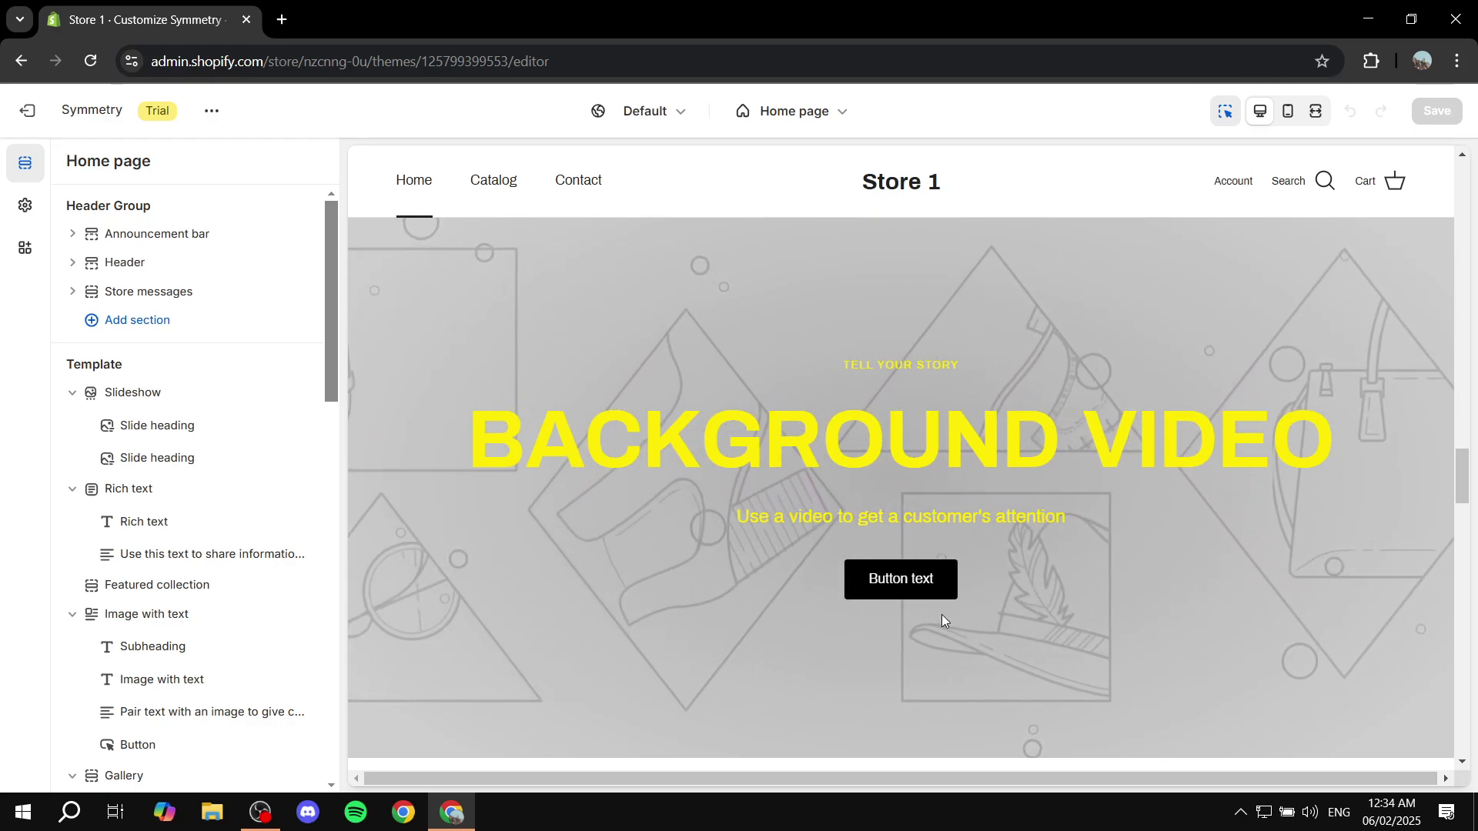
scroll(1055, 522, down, 15)
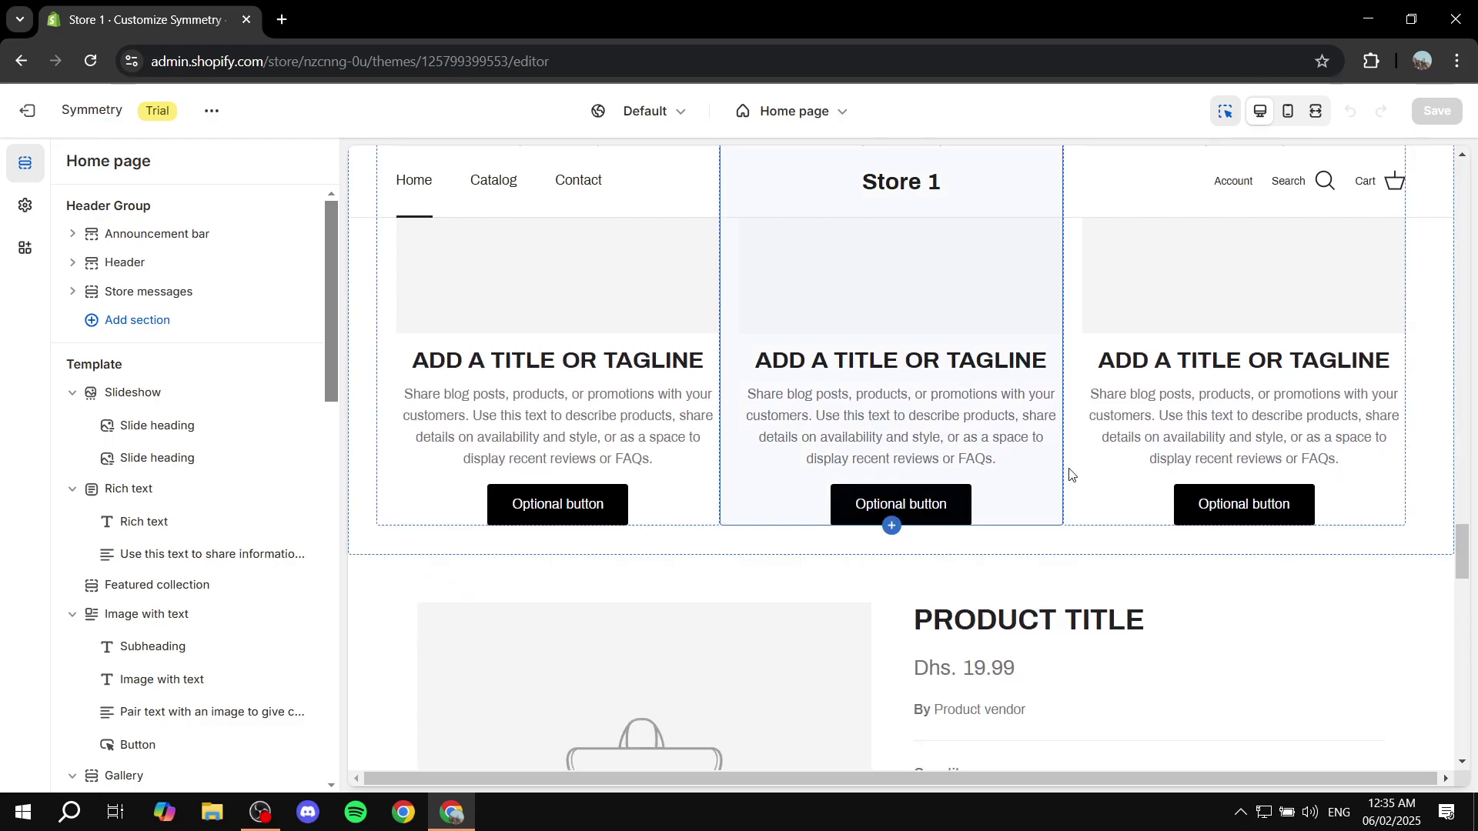
scroll(1129, 395, down, 10)
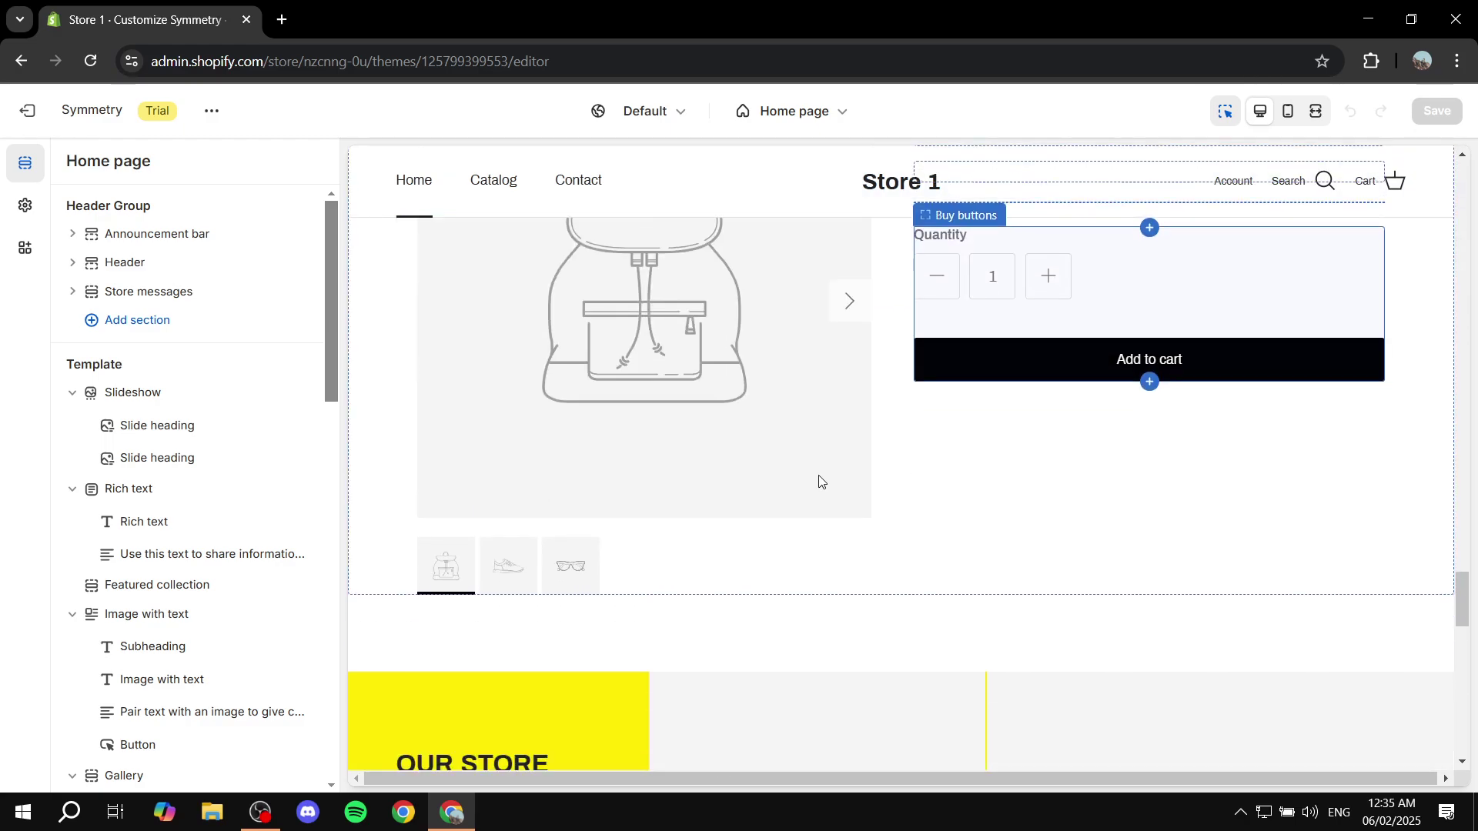
scroll(893, 487, down, 5)
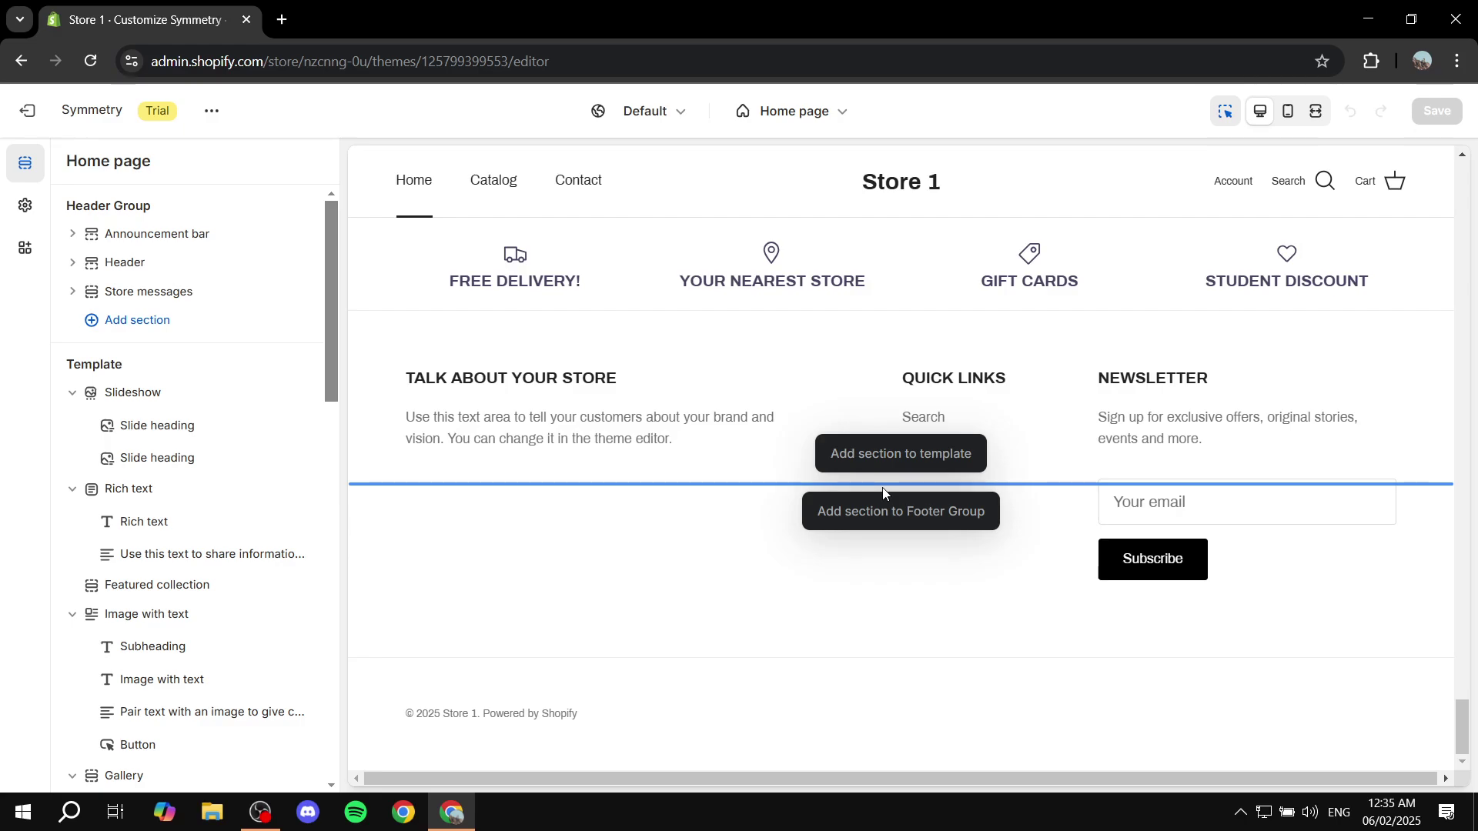
scroll(617, 408, up, 20)
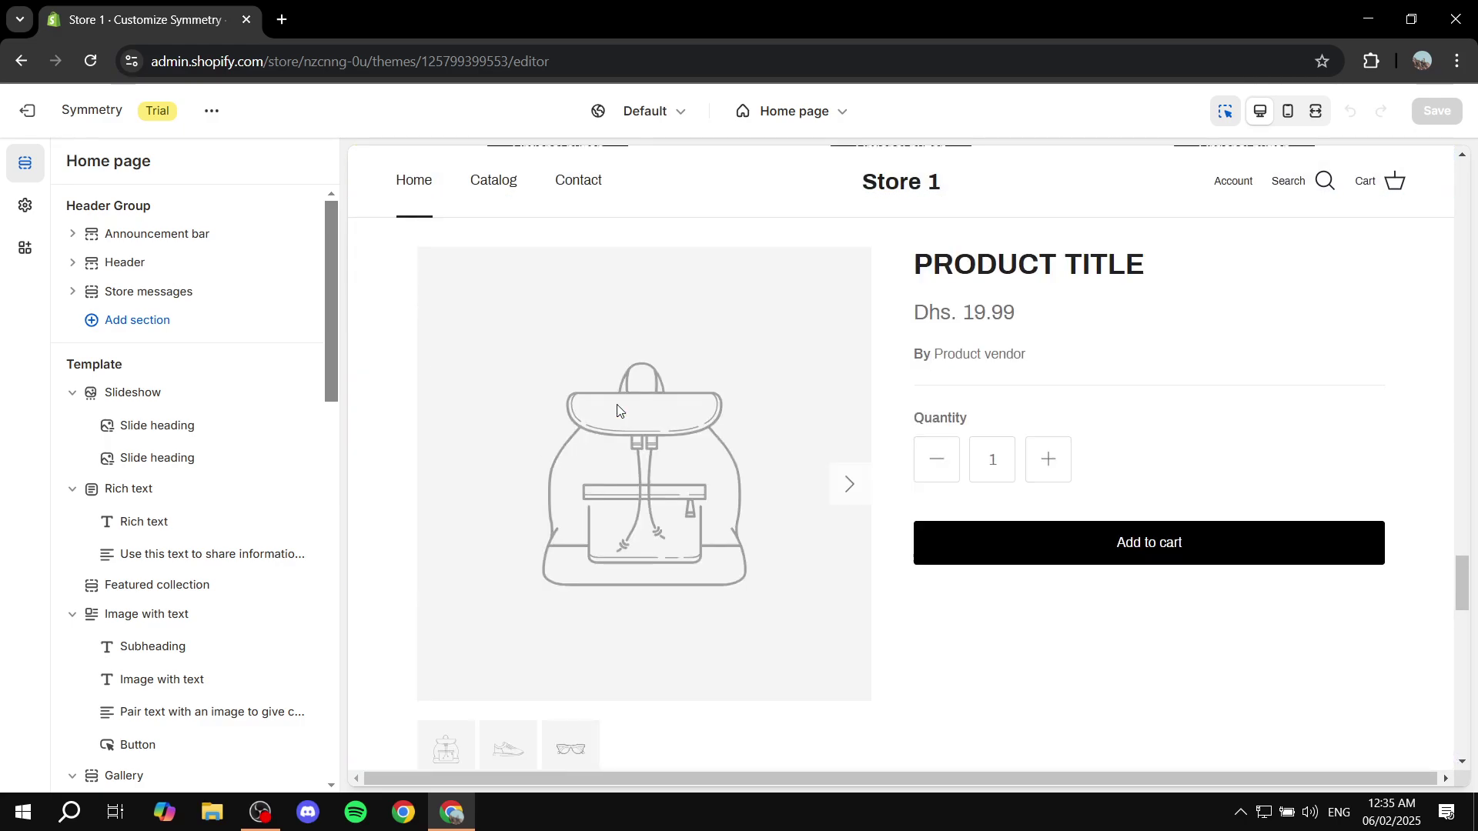
scroll(616, 405, up, 20)
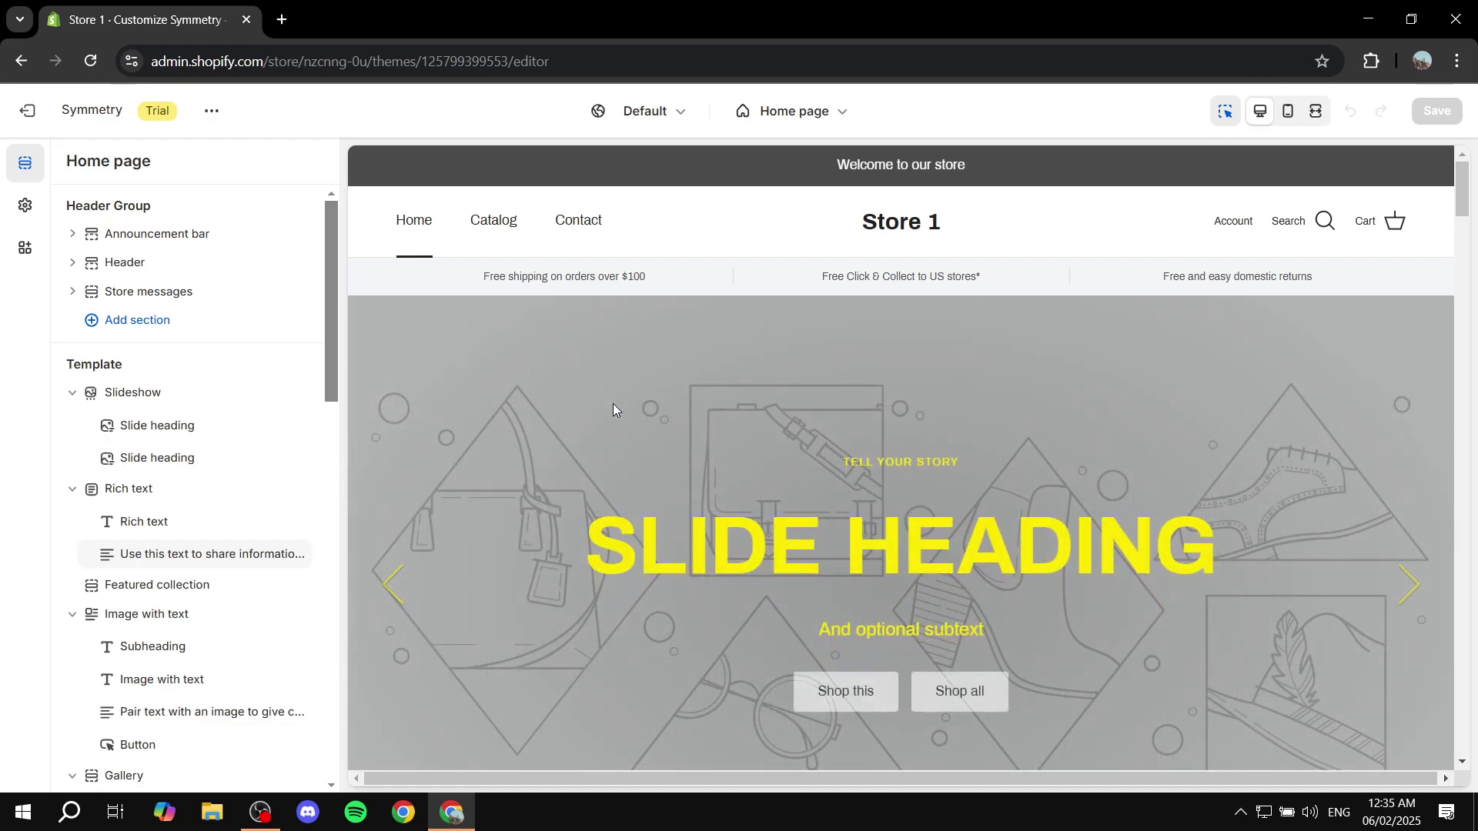
Step: Collapse the Slideshow, Rich text, Image with text, Gallery, Testimonials, Background video, Multi-column and Featured product sections in the home page template outline
click(72, 392)
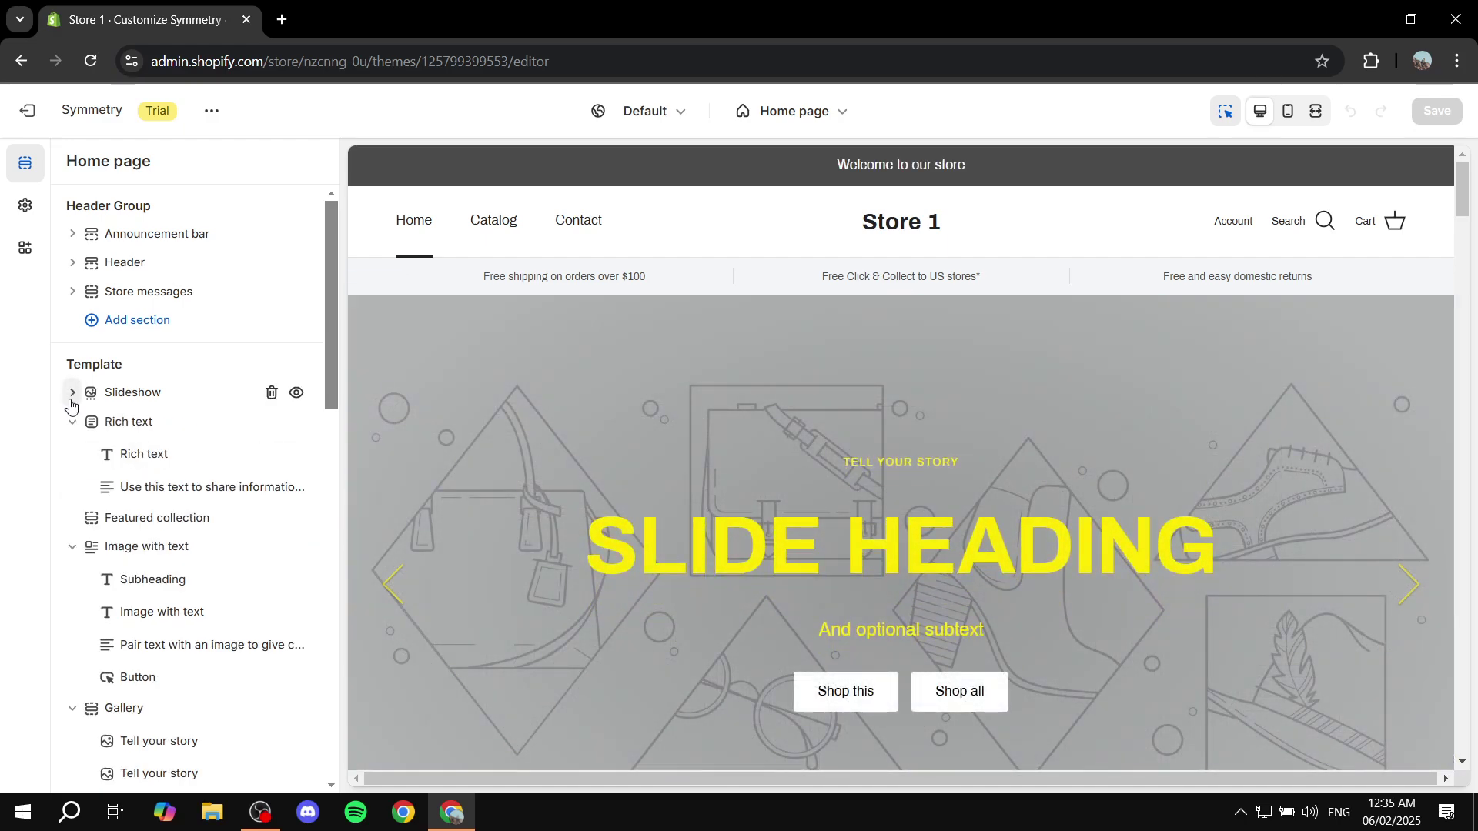
click(72, 422)
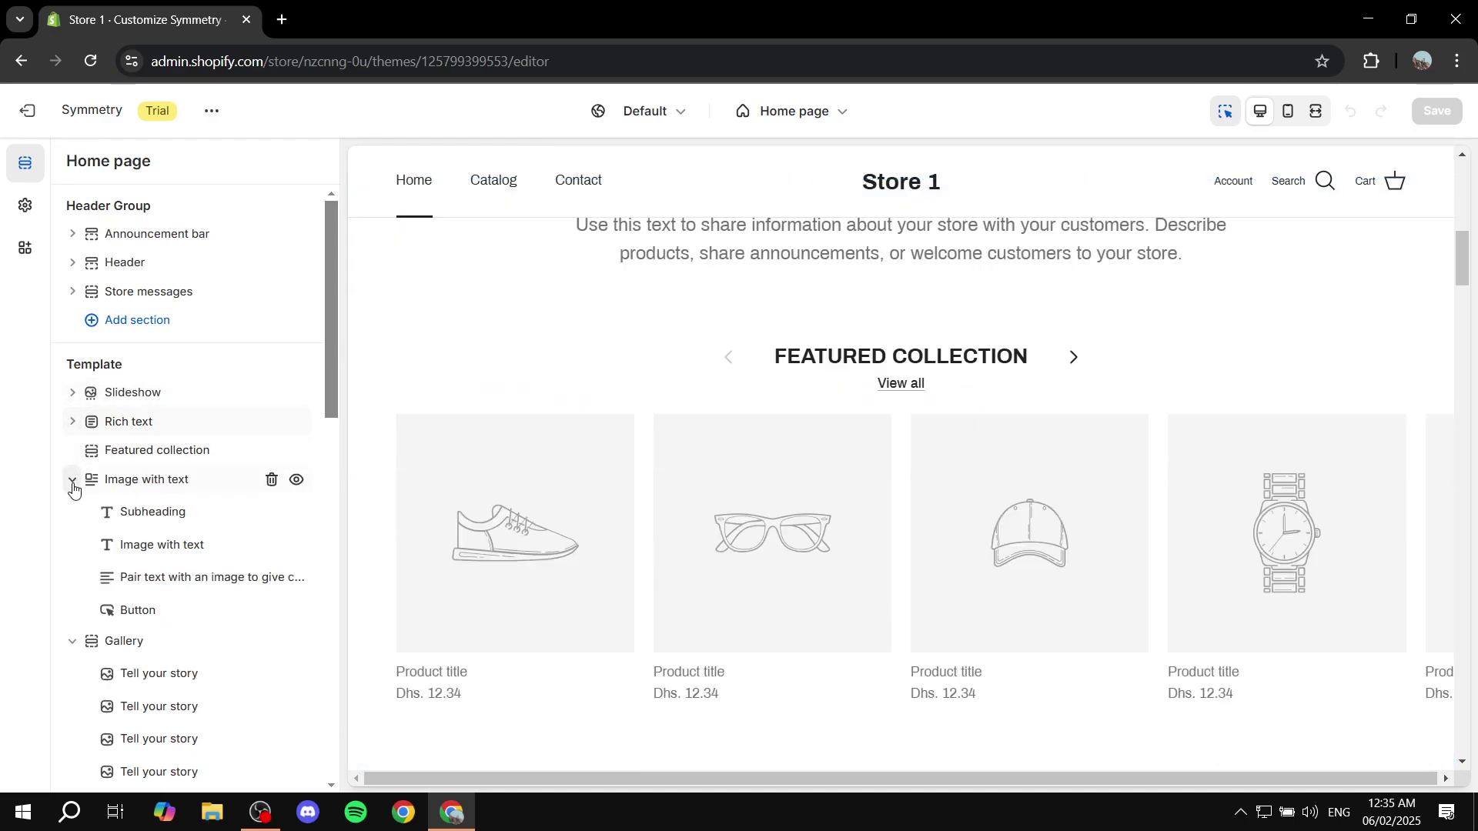
click(72, 481)
click(72, 508)
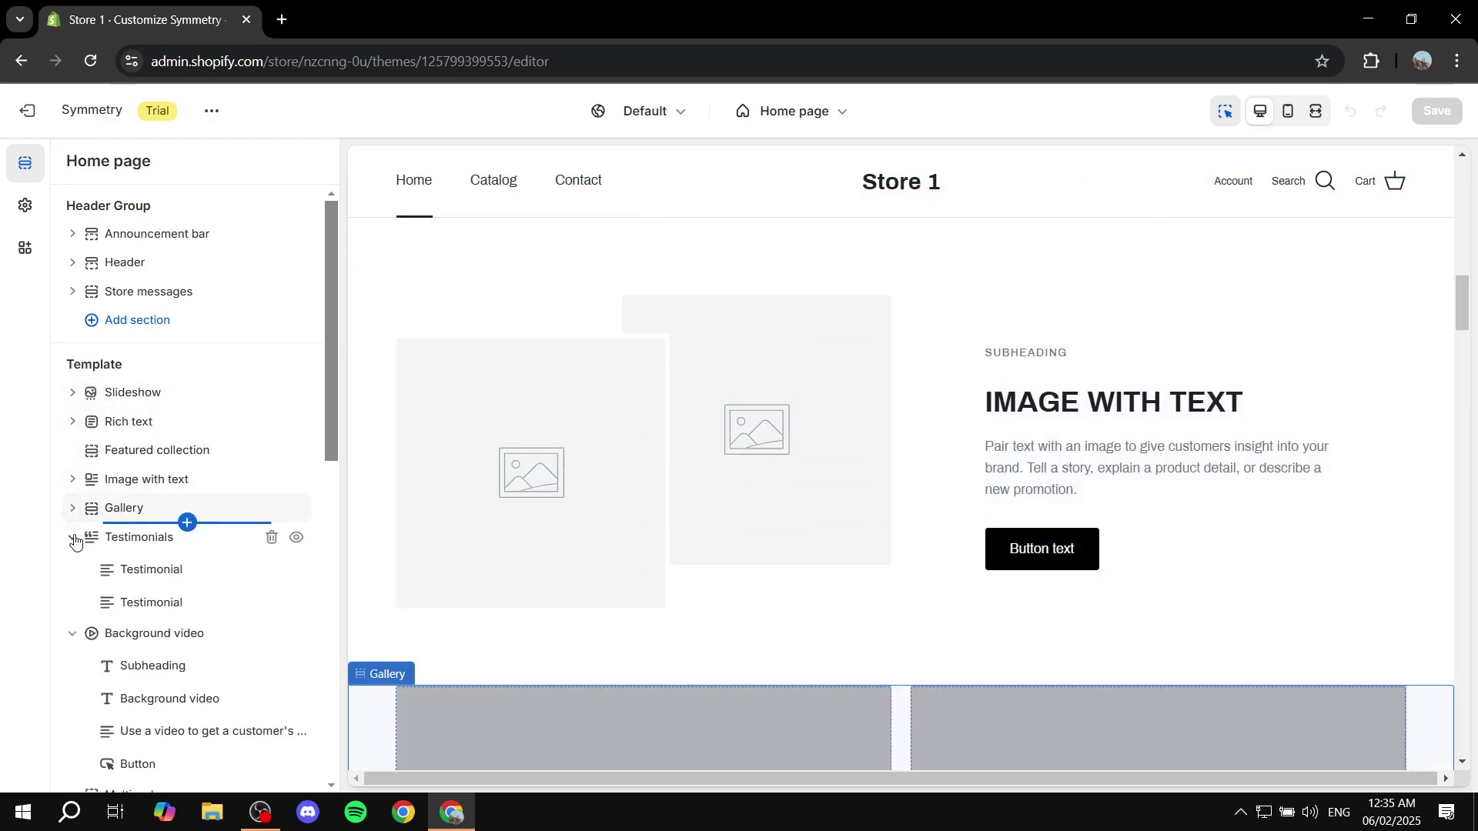
click(72, 537)
click(74, 570)
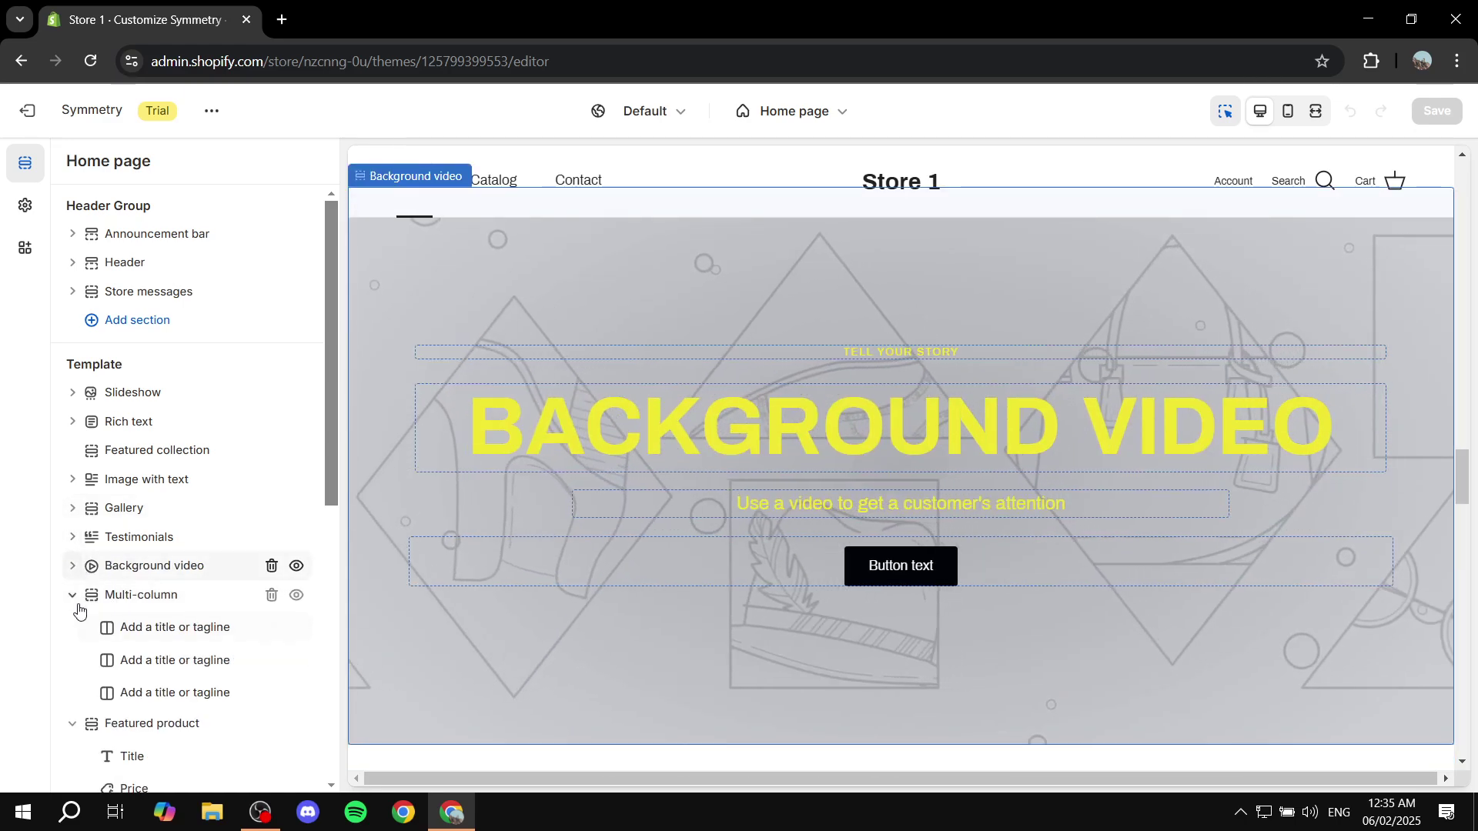
click(71, 604)
click(72, 624)
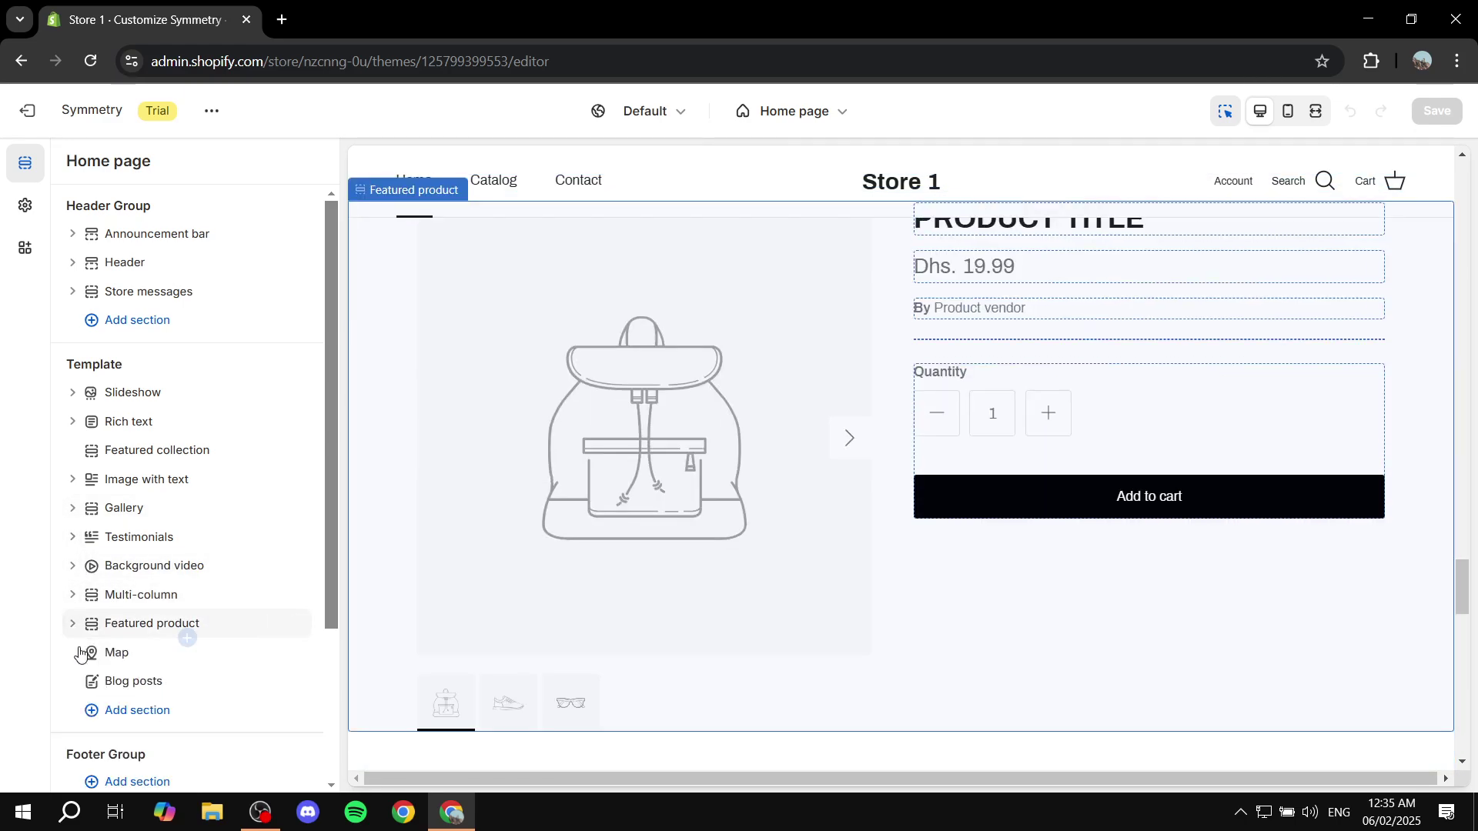
scroll(738, 477, up, 15)
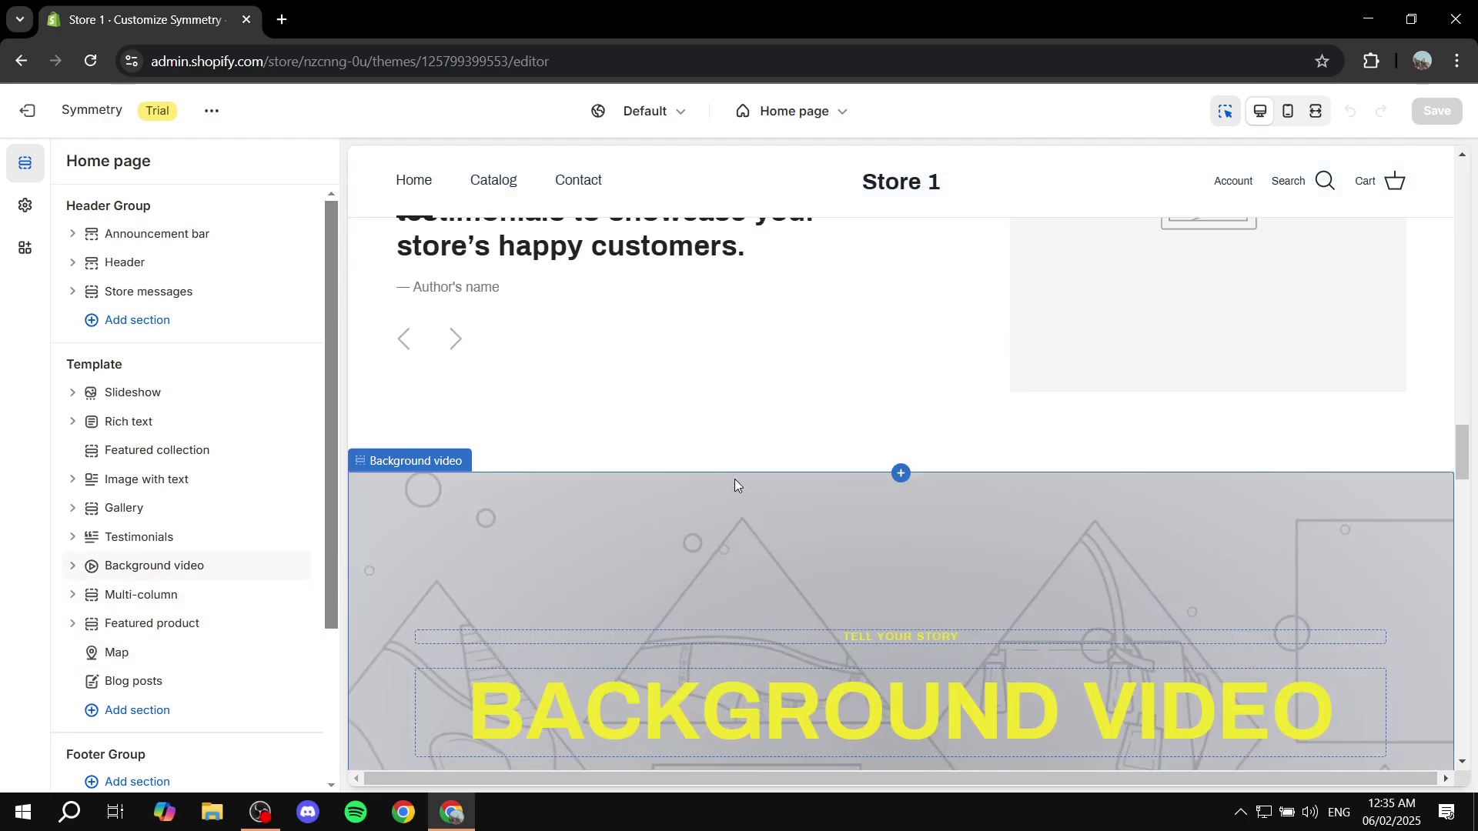
scroll(735, 473, up, 10)
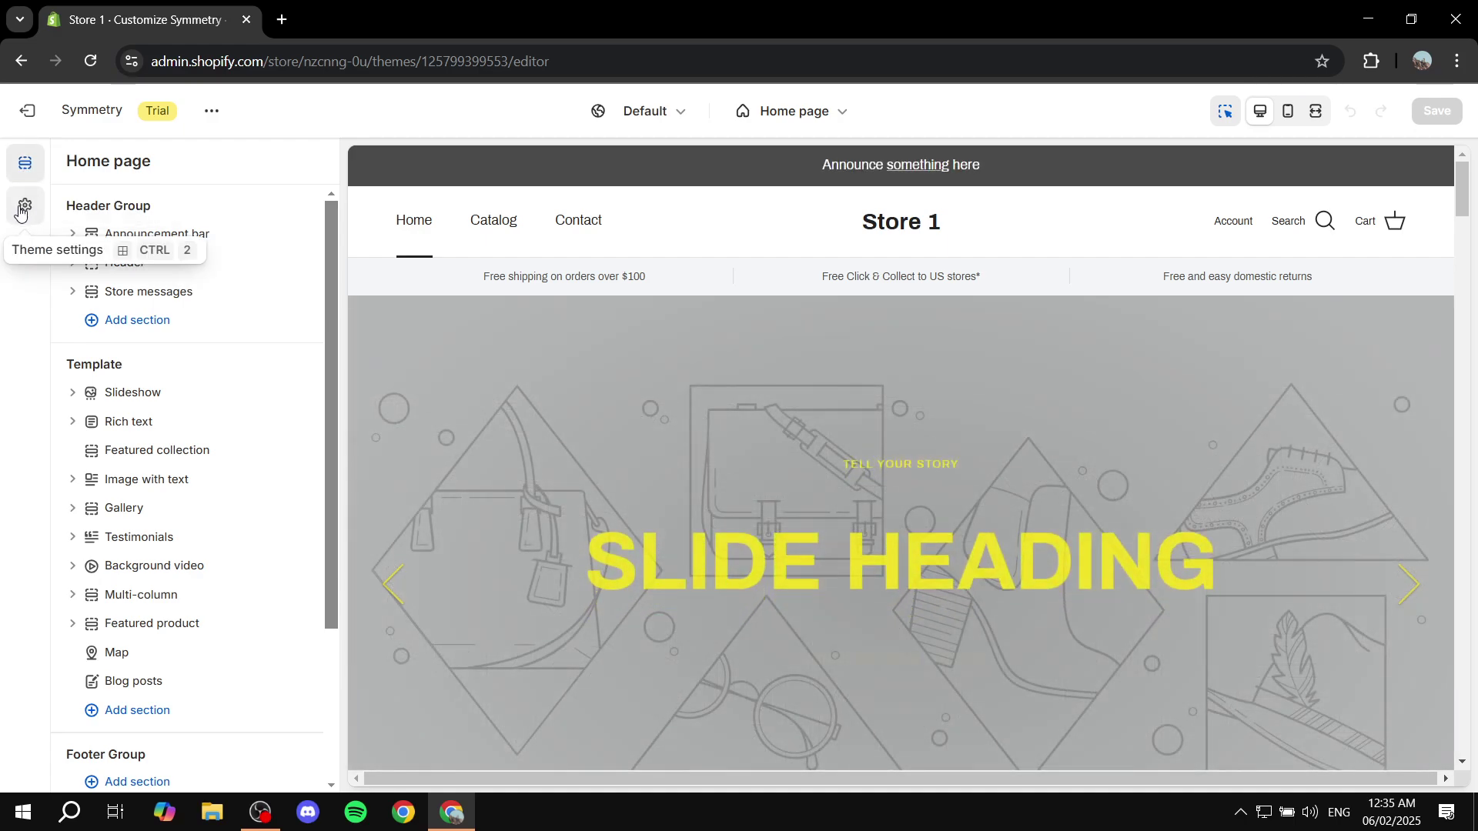
Step: Open the theme settings, review their categories and expand the Layout settings
click(24, 210)
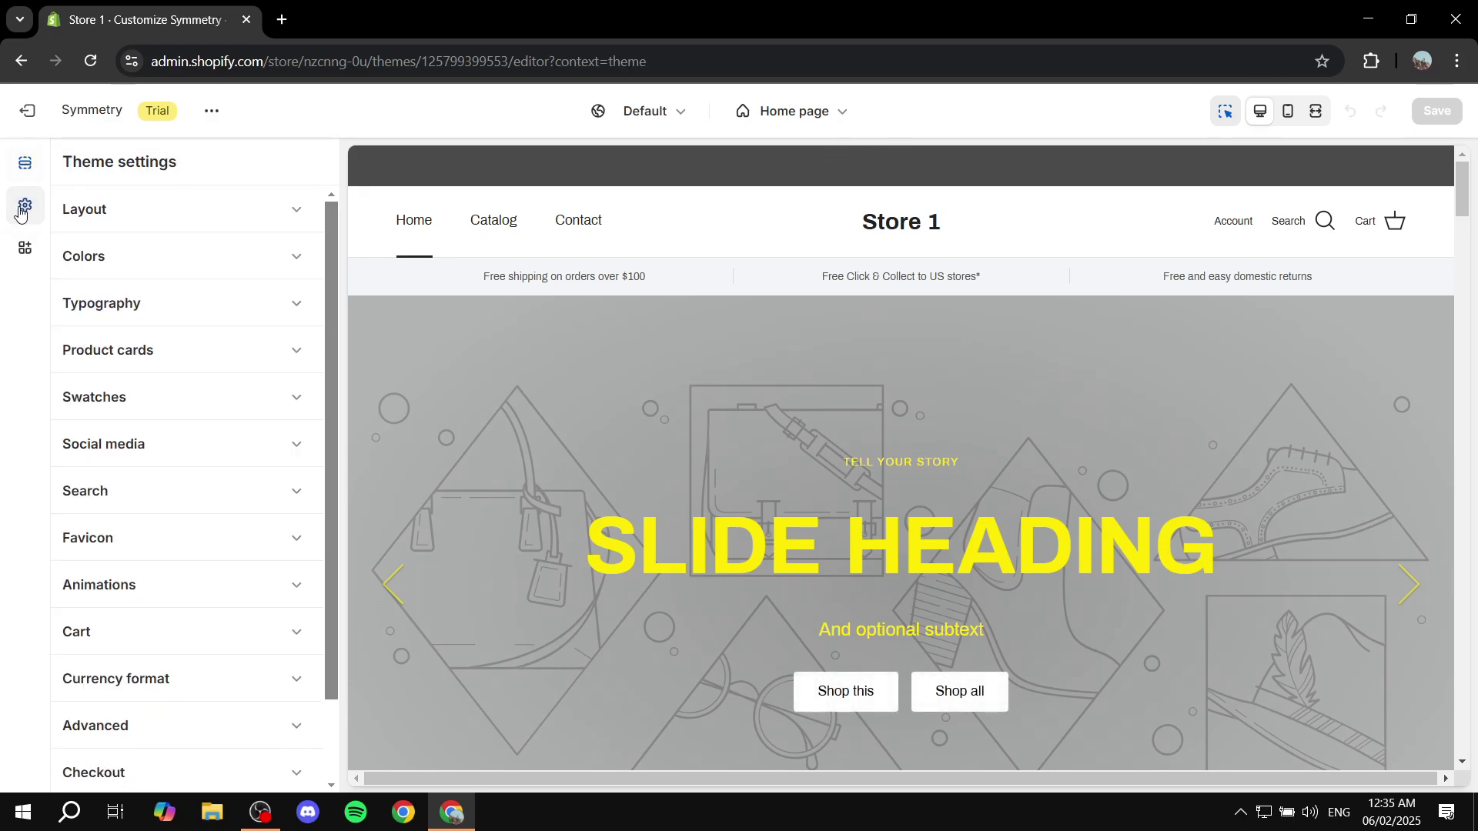
scroll(247, 285, down, 1)
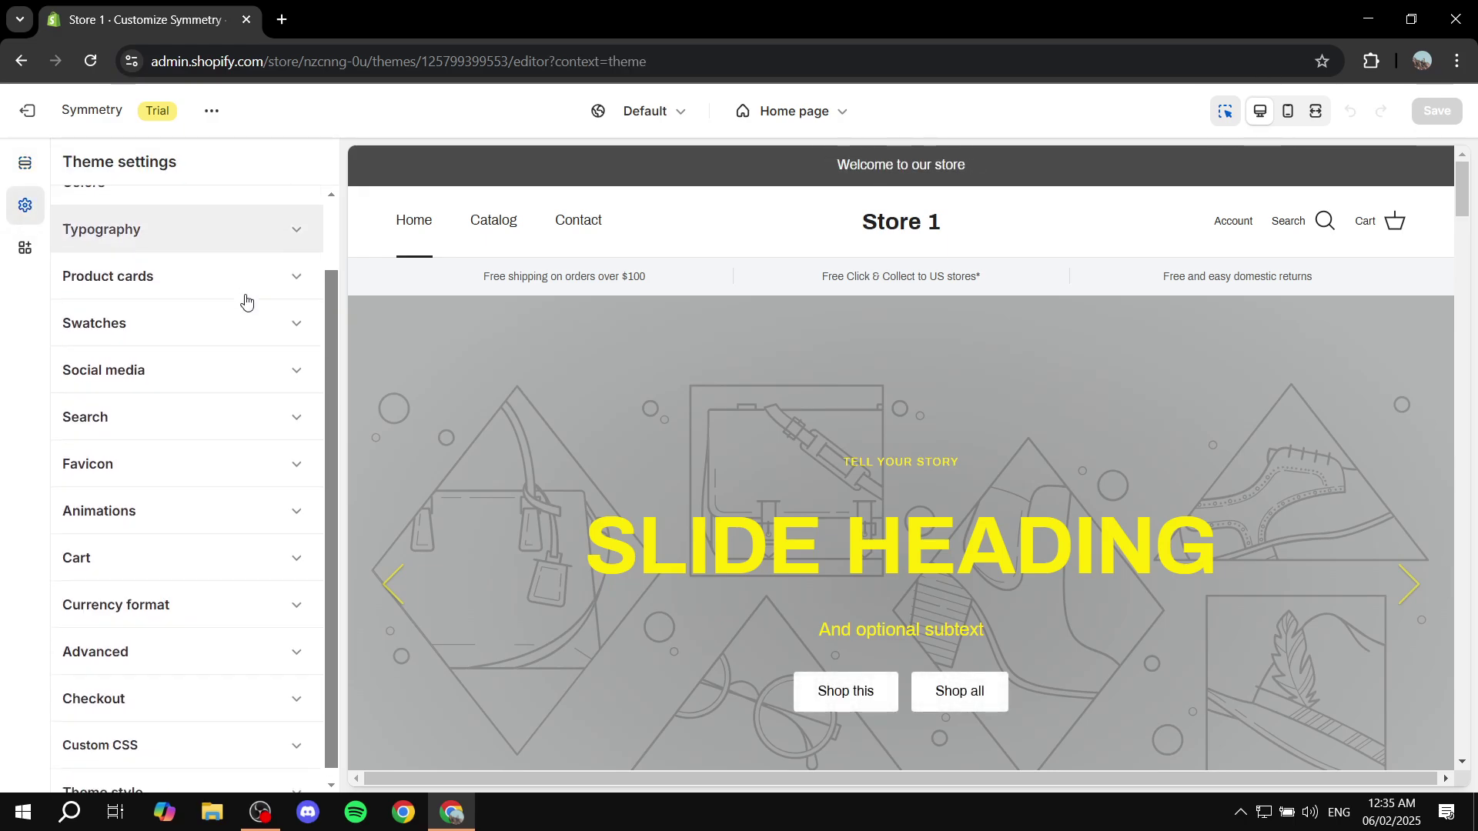
scroll(204, 471, up, 1)
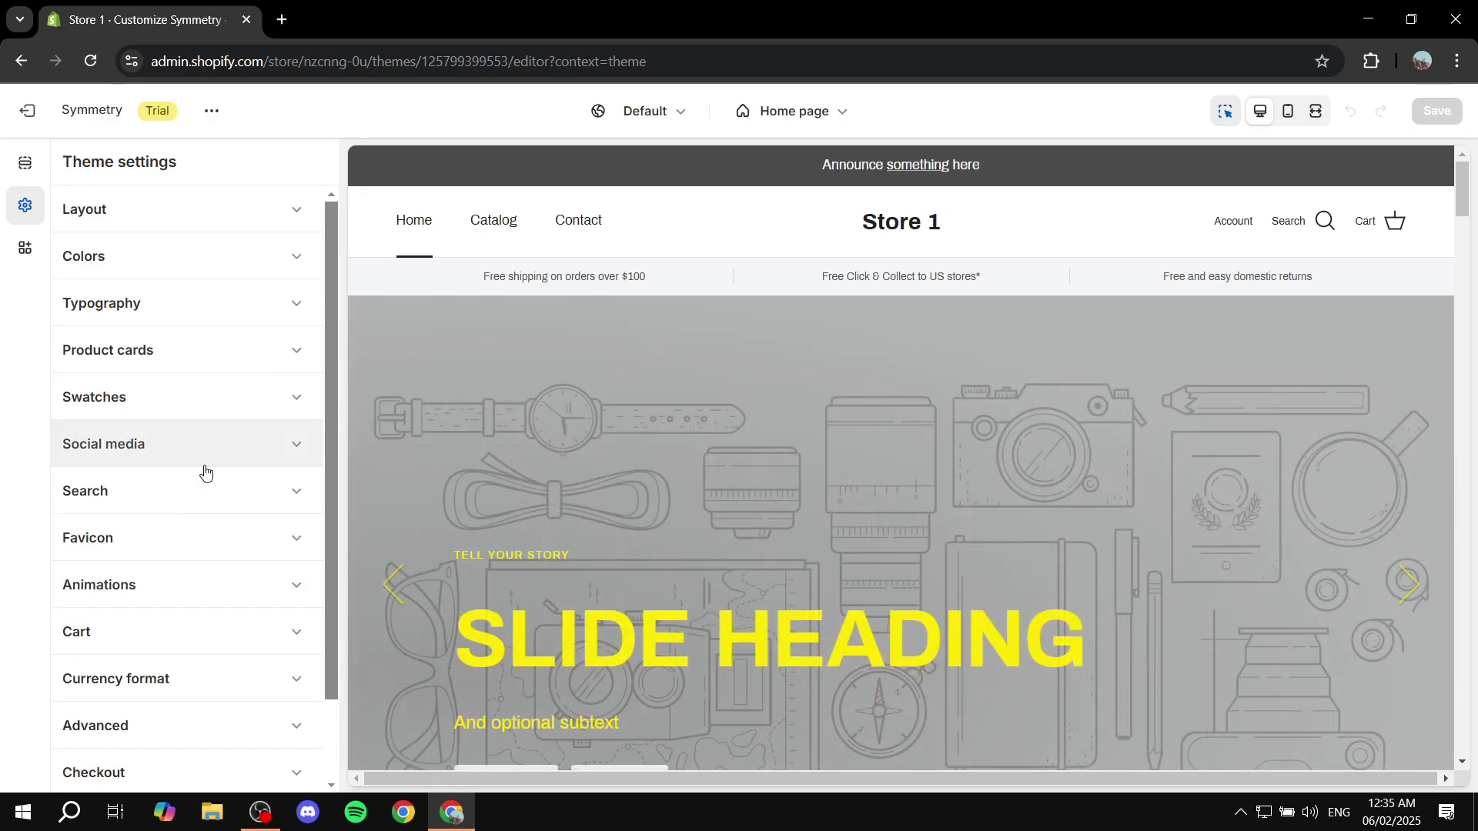
click(287, 215)
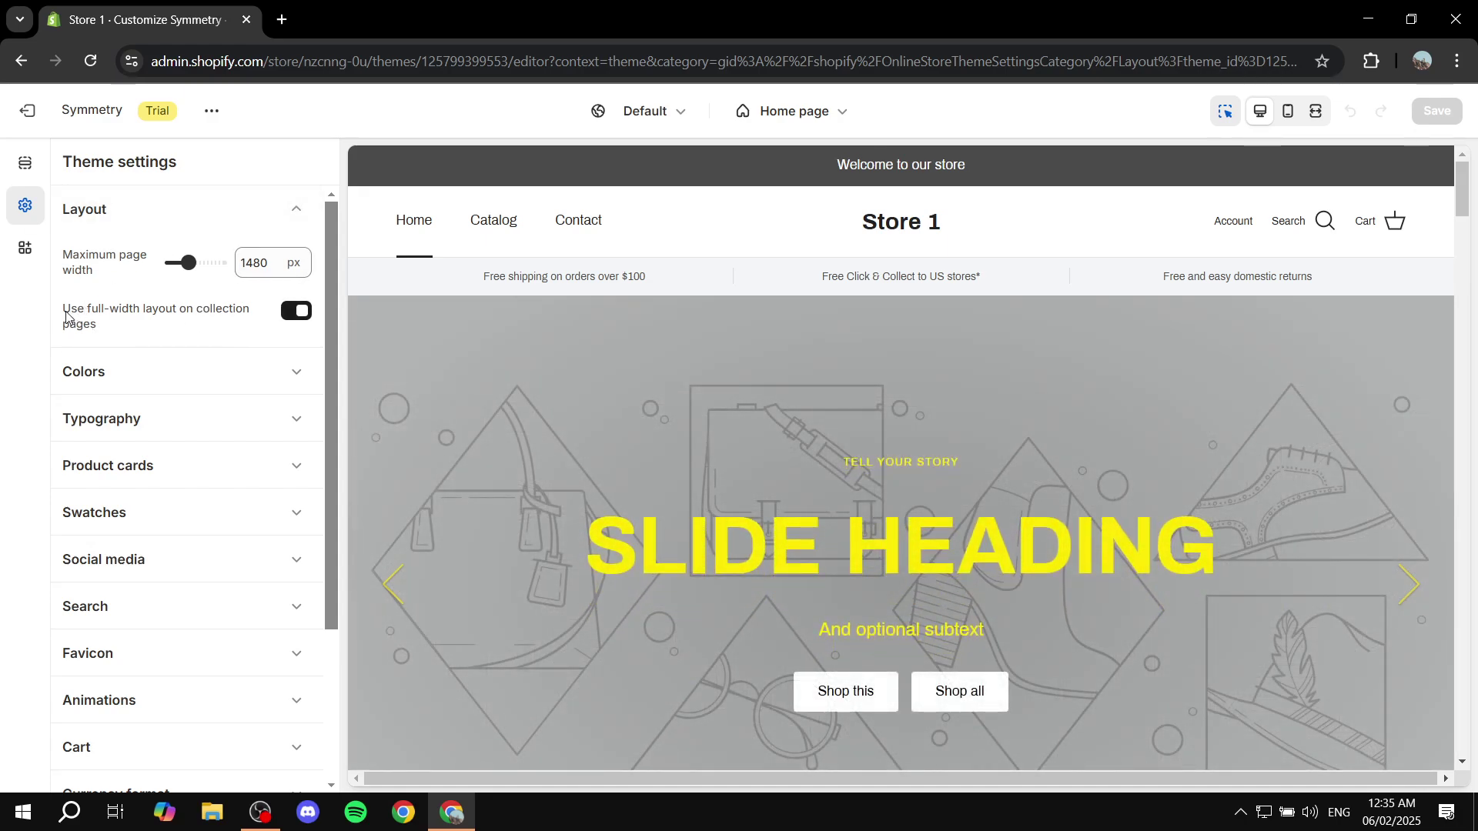
Step: Switch full-width layout on collection pages off and back on, and collapse the Layout settings
drag(65, 315, 101, 326)
click(183, 301)
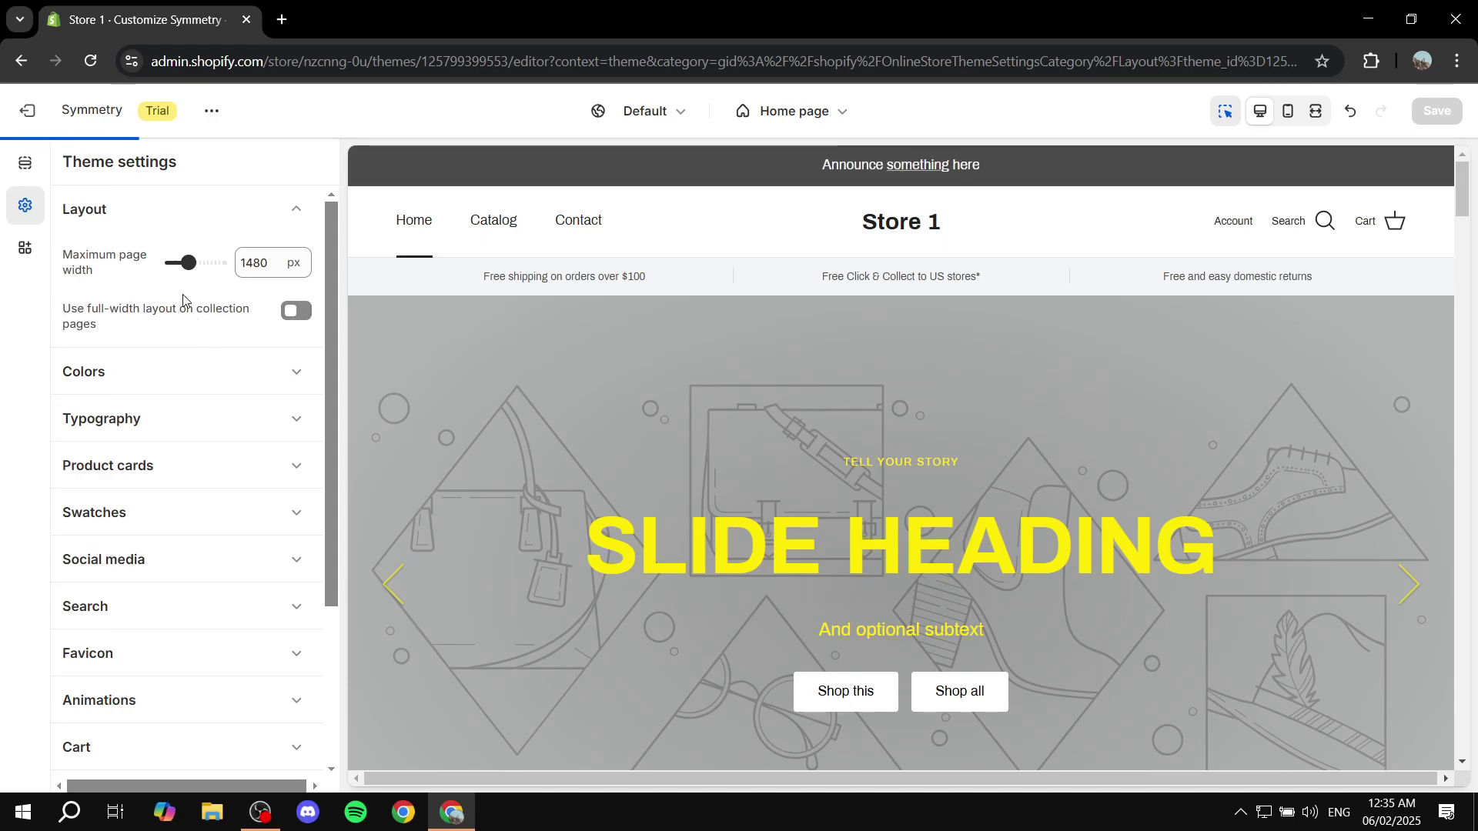
click(296, 310)
click(284, 209)
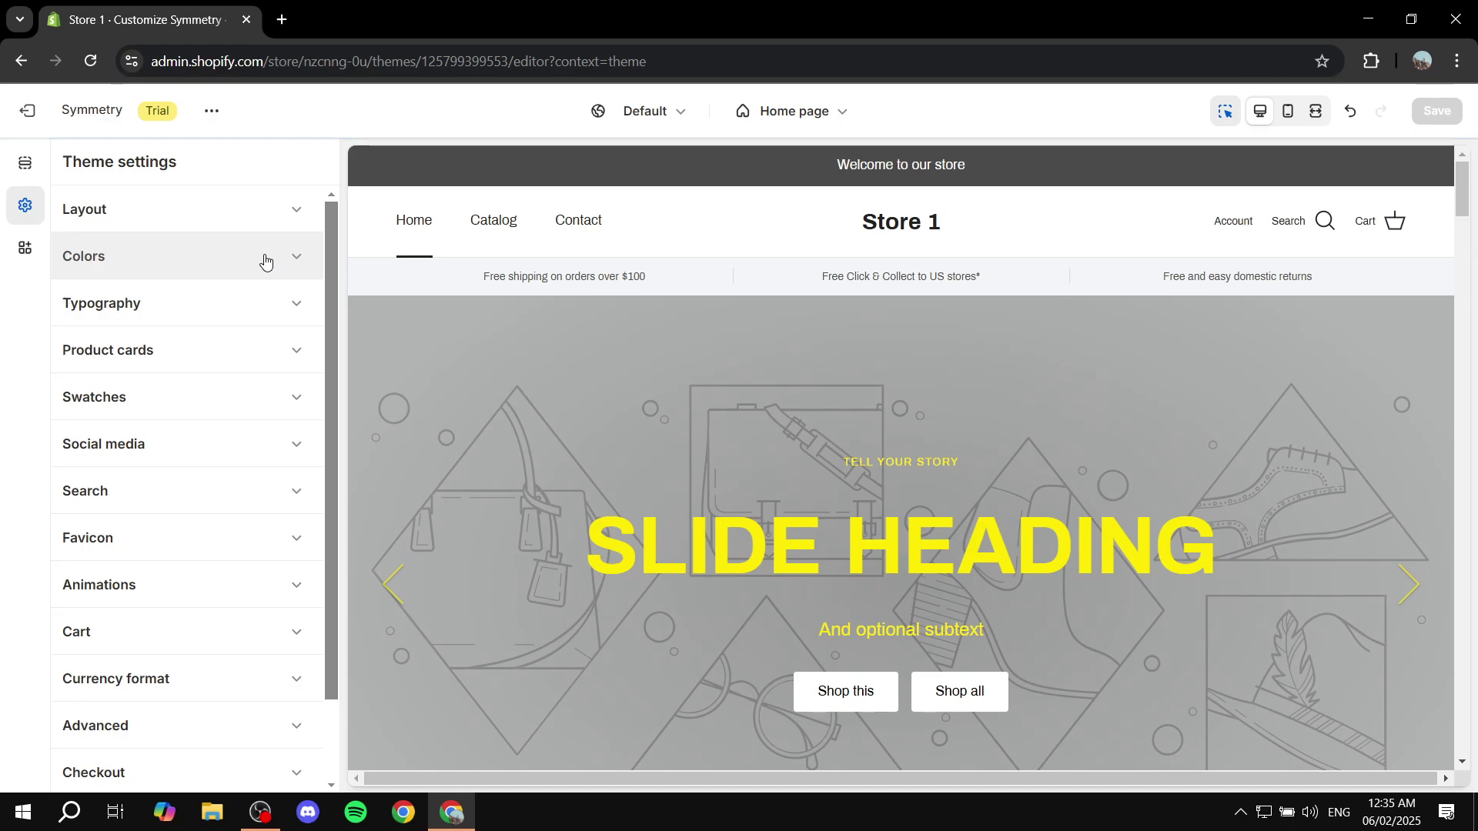
Step: Expand the Colors settings and examine the text and primary button colors alongside the buttons in the home page preview
click(266, 262)
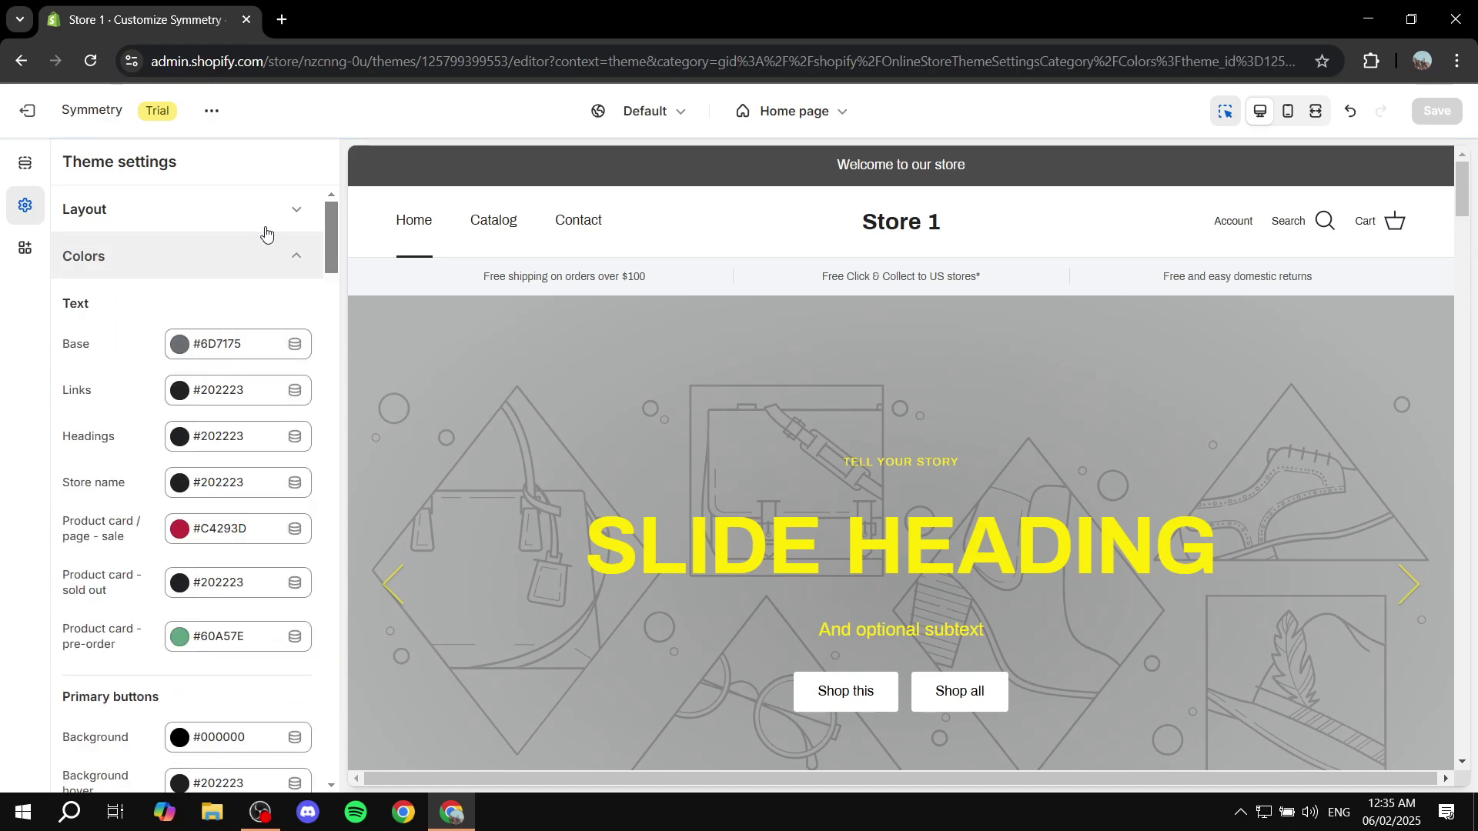
drag(52, 304, 103, 304)
click(105, 304)
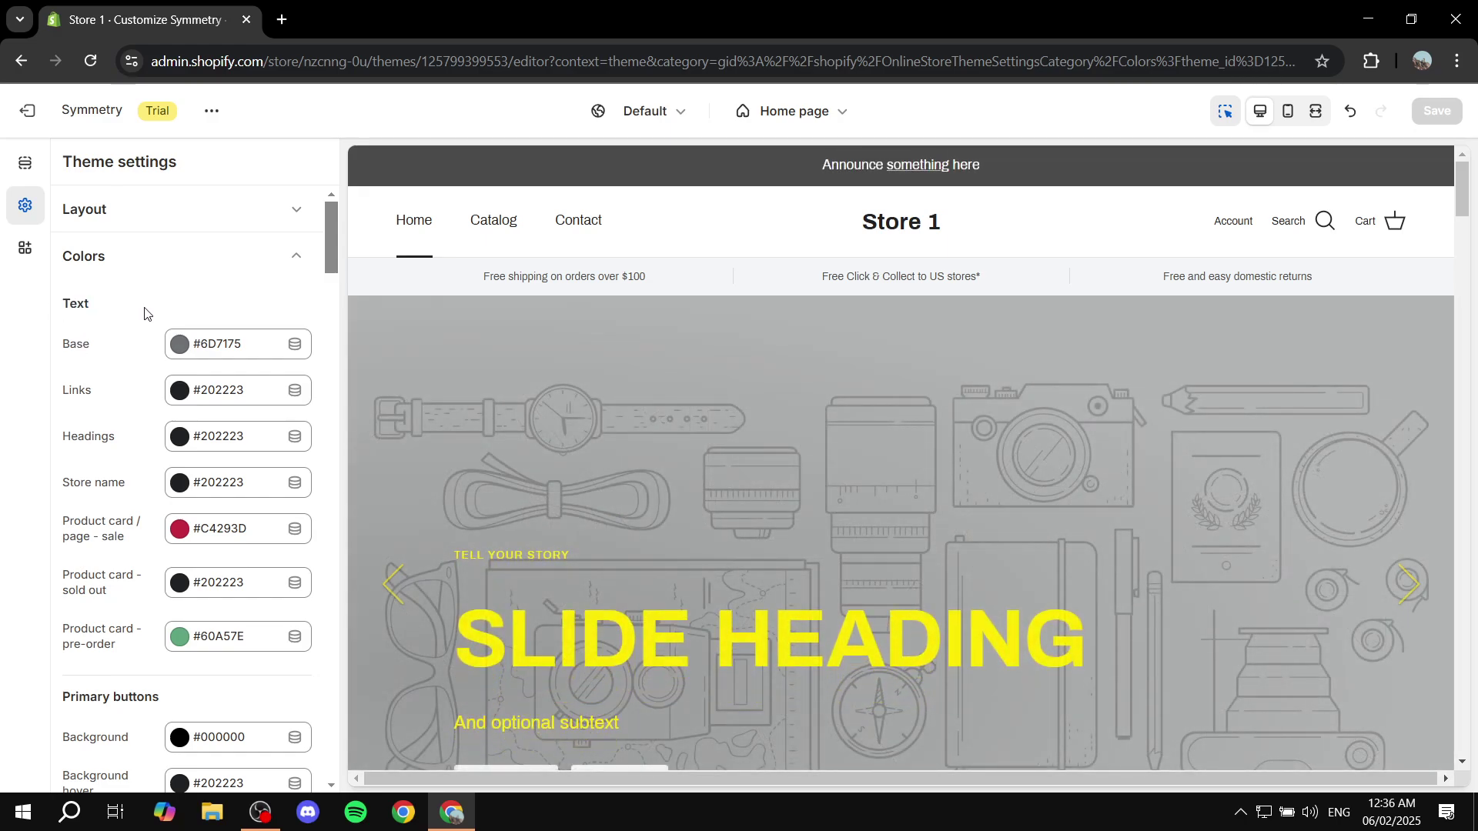
drag(65, 358, 116, 341)
click(109, 350)
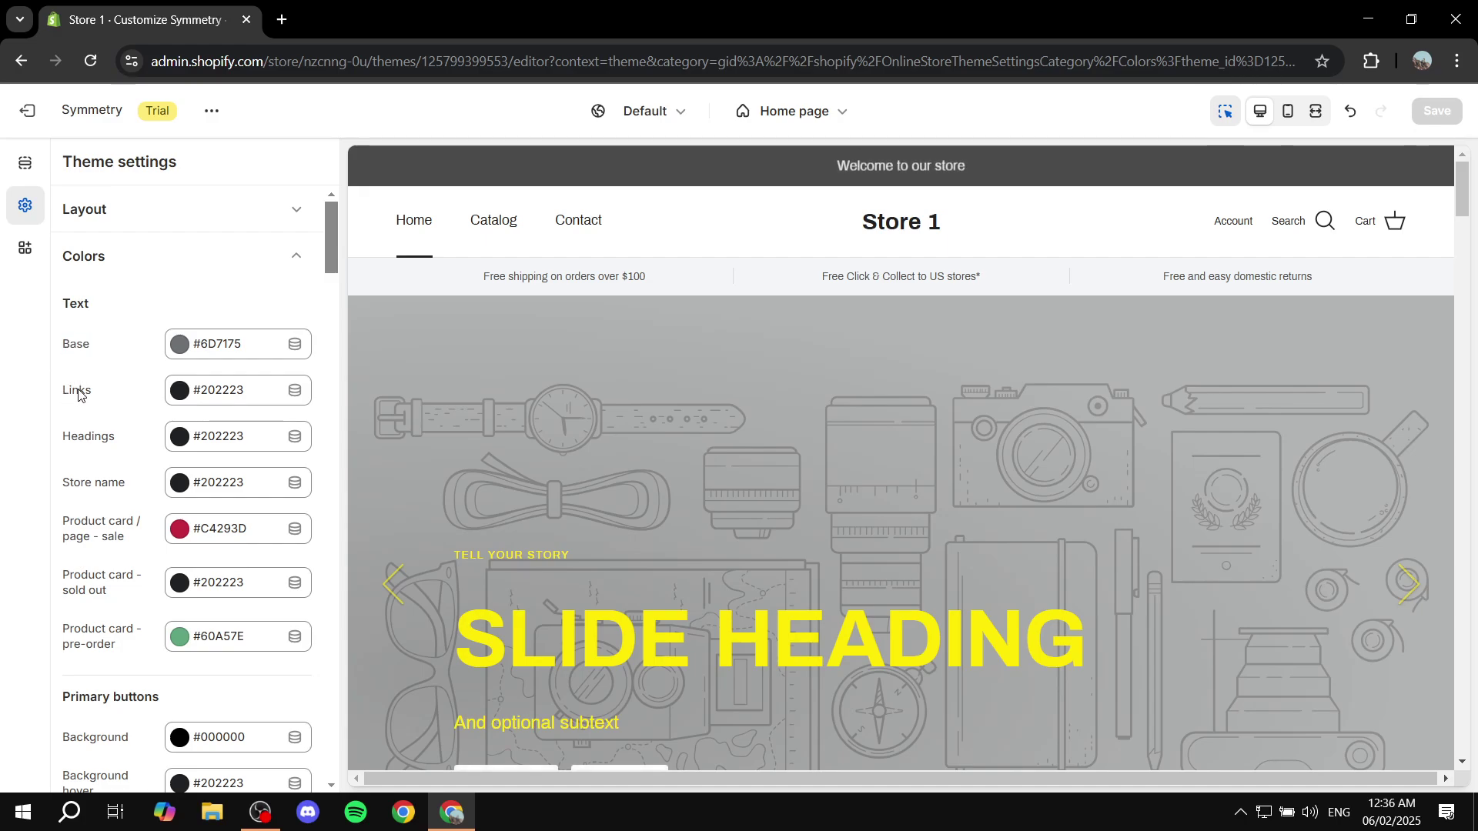
scroll(169, 417, down, 1)
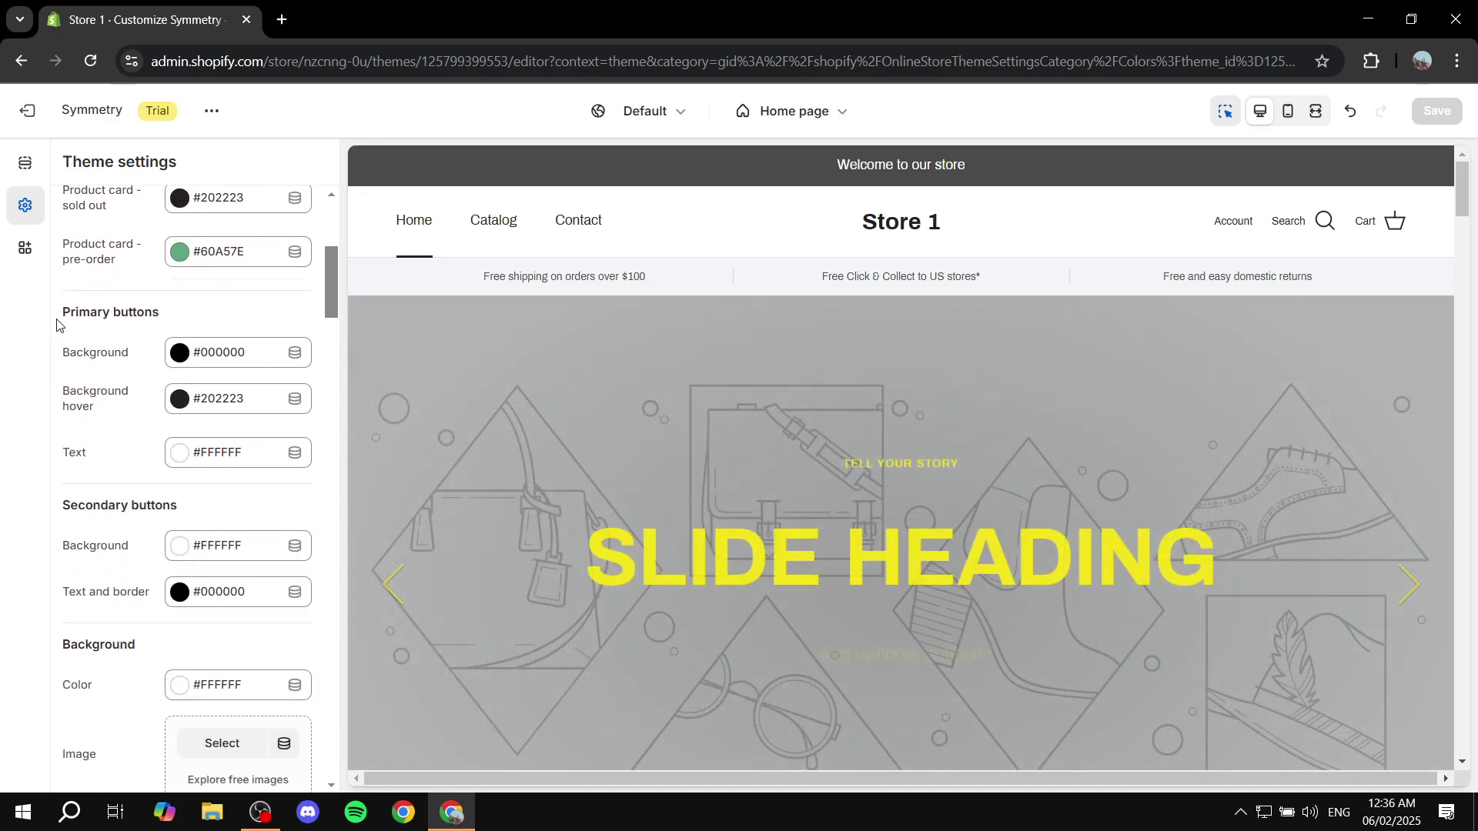
drag(61, 311, 171, 322)
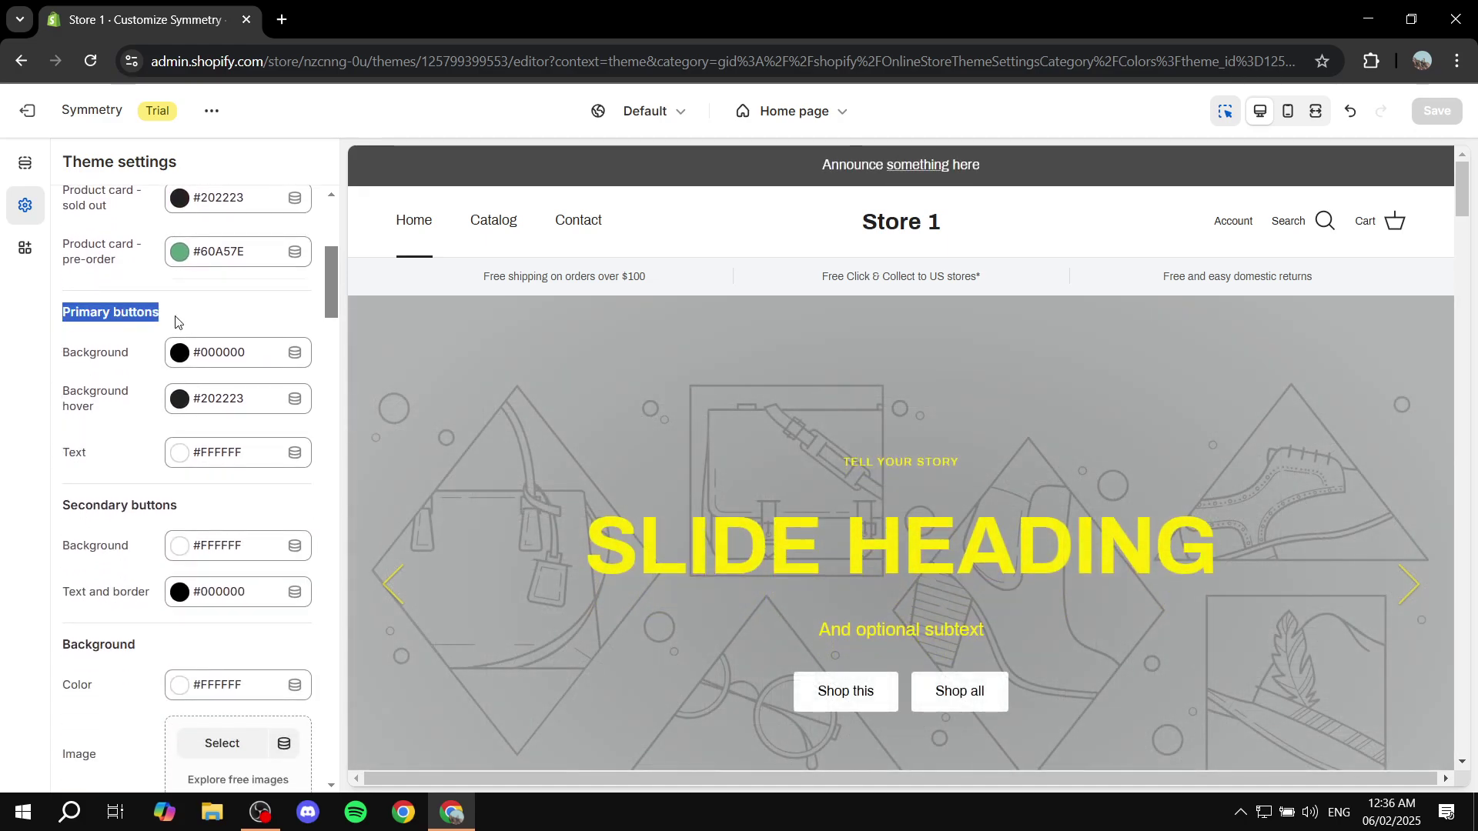
click(179, 319)
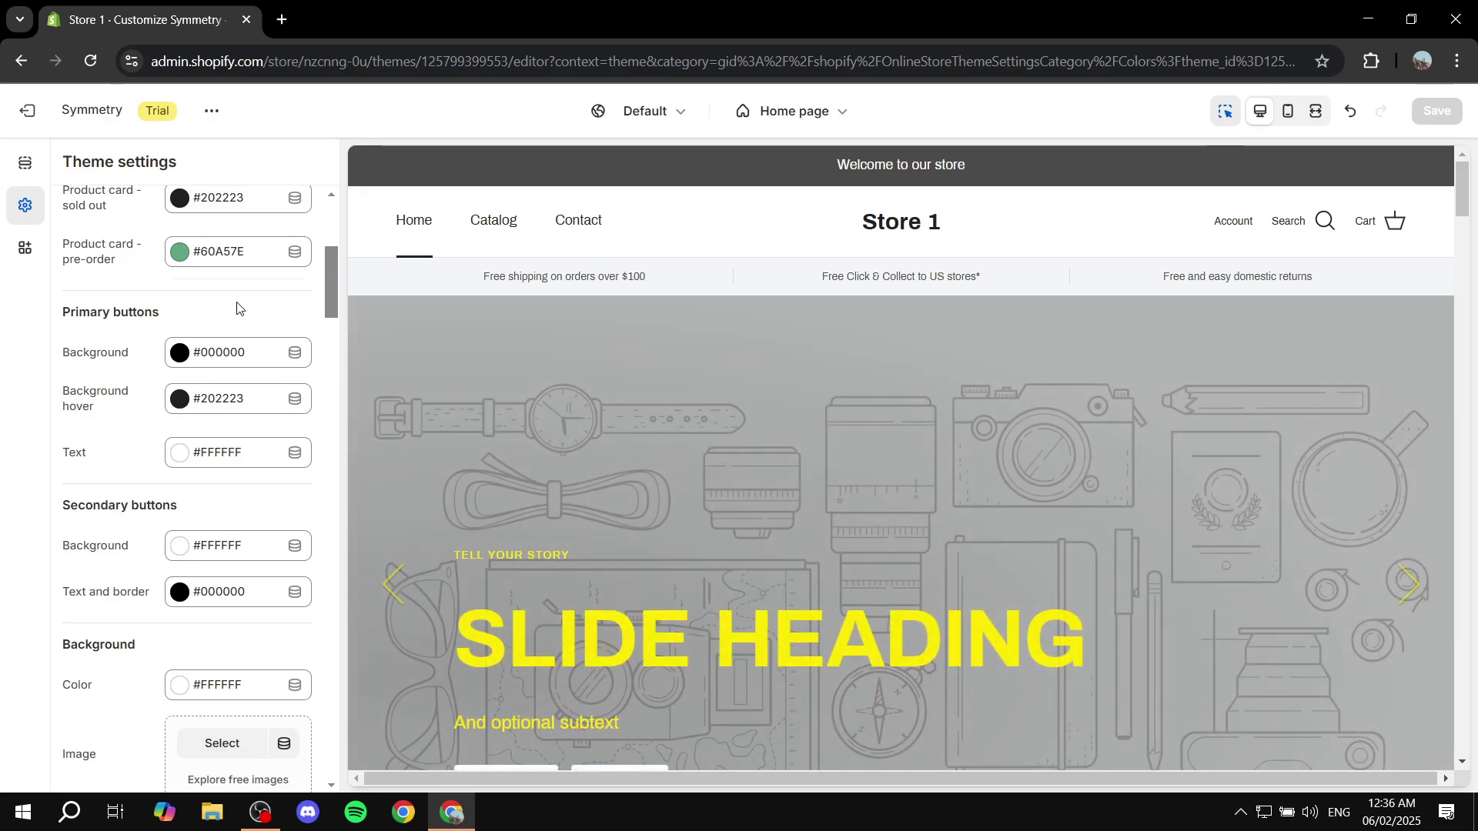
scroll(575, 557, down, 3)
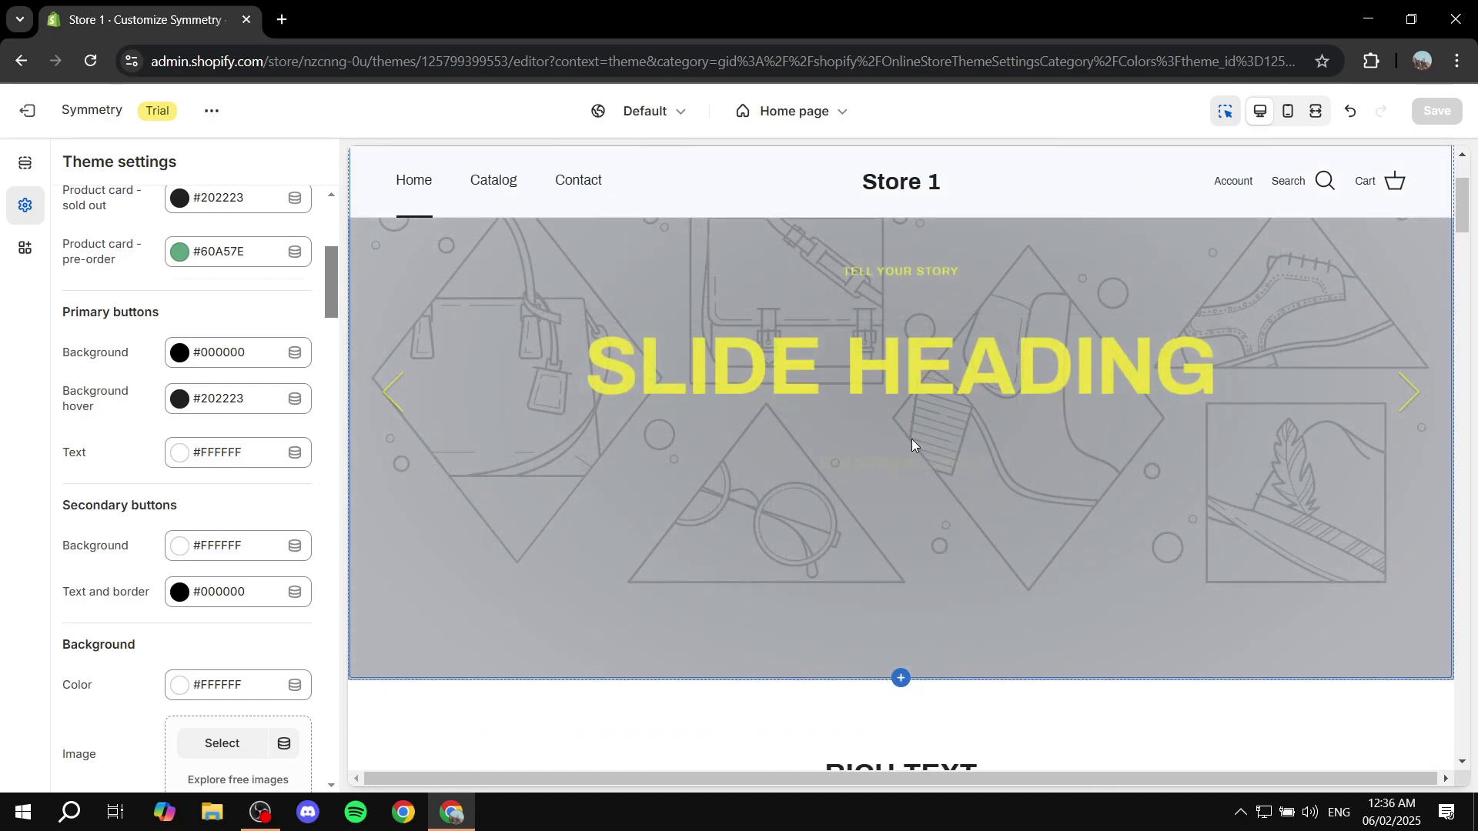
scroll(913, 444, down, 15)
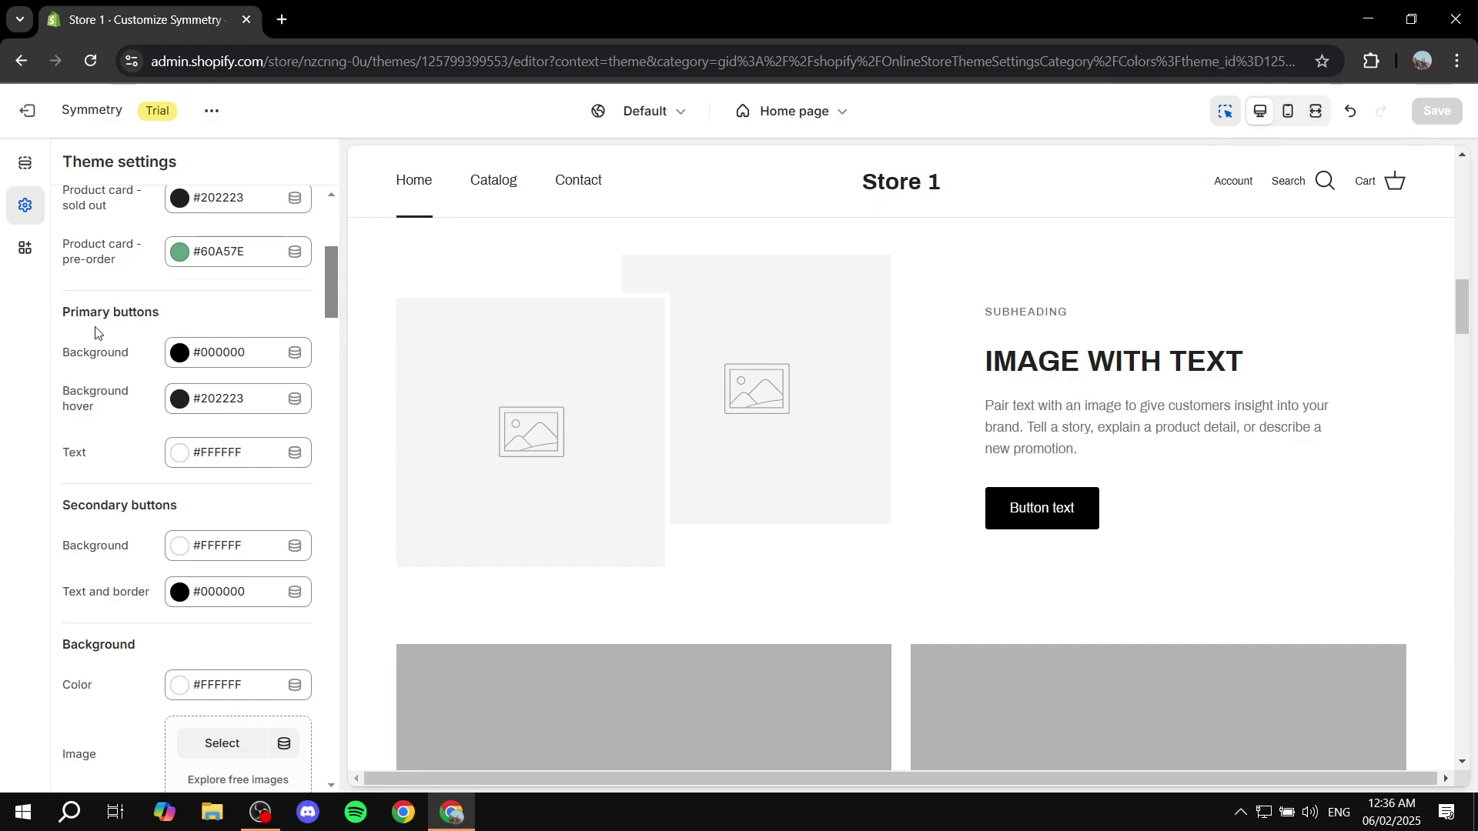
Step: Set the theme's background color to dark grey #474747 and the background image repeat to Repeat vertically
scroll(95, 332, down, 5)
double_click(79, 263)
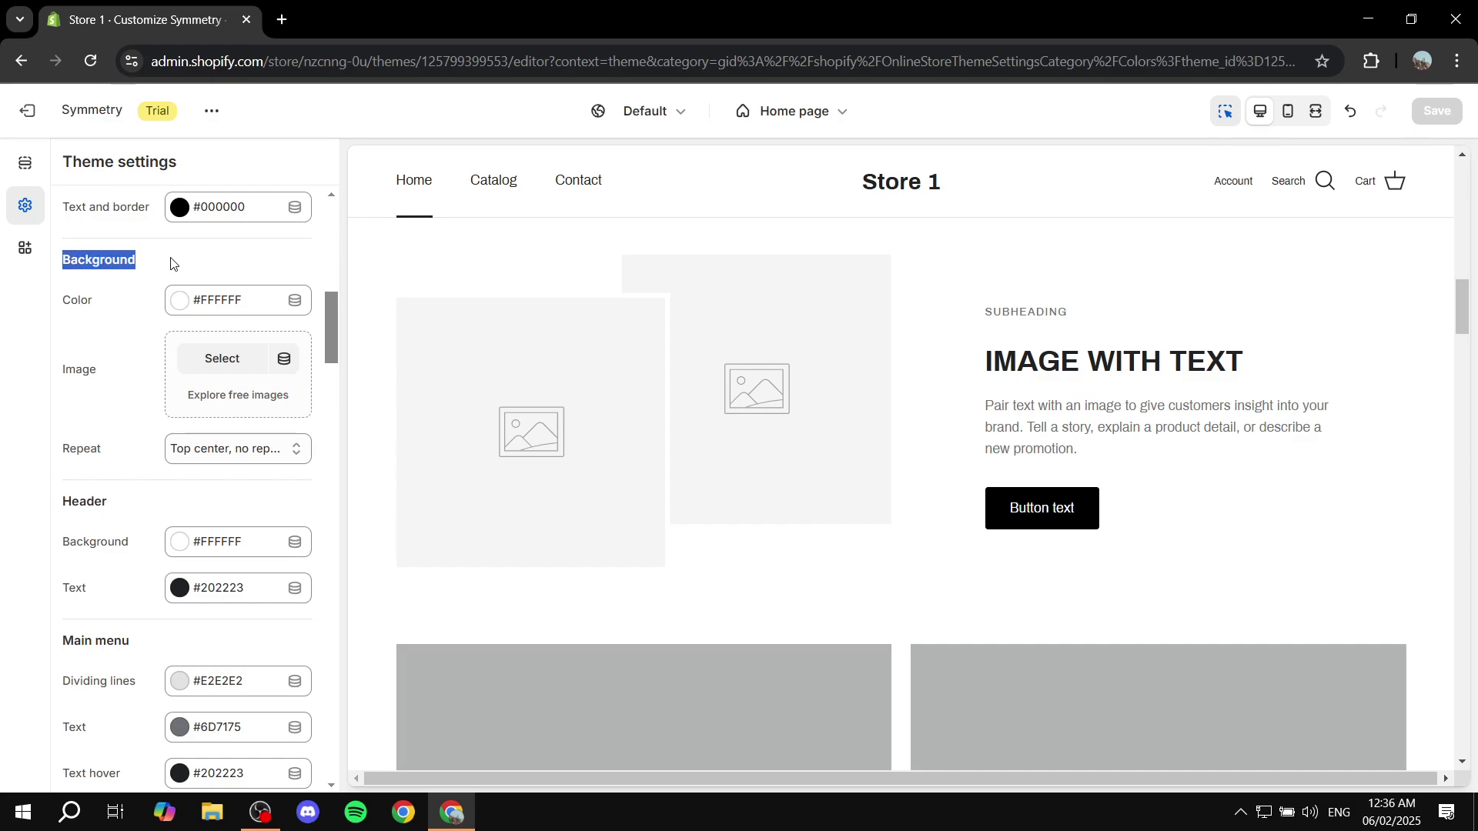
click(221, 270)
scroll(1068, 513, down, 7)
scroll(1212, 468, up, 5)
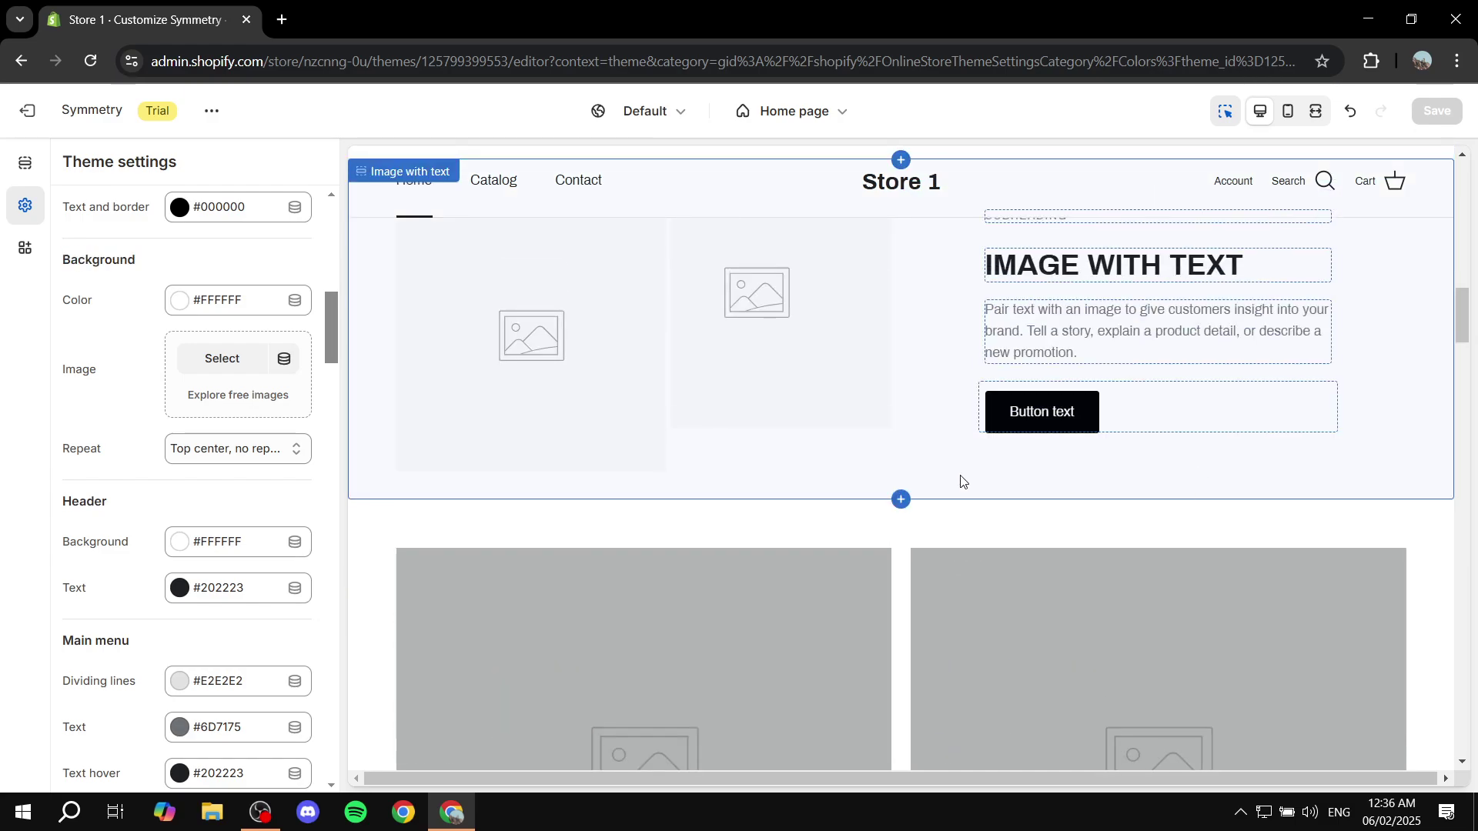
scroll(960, 482, down, 3)
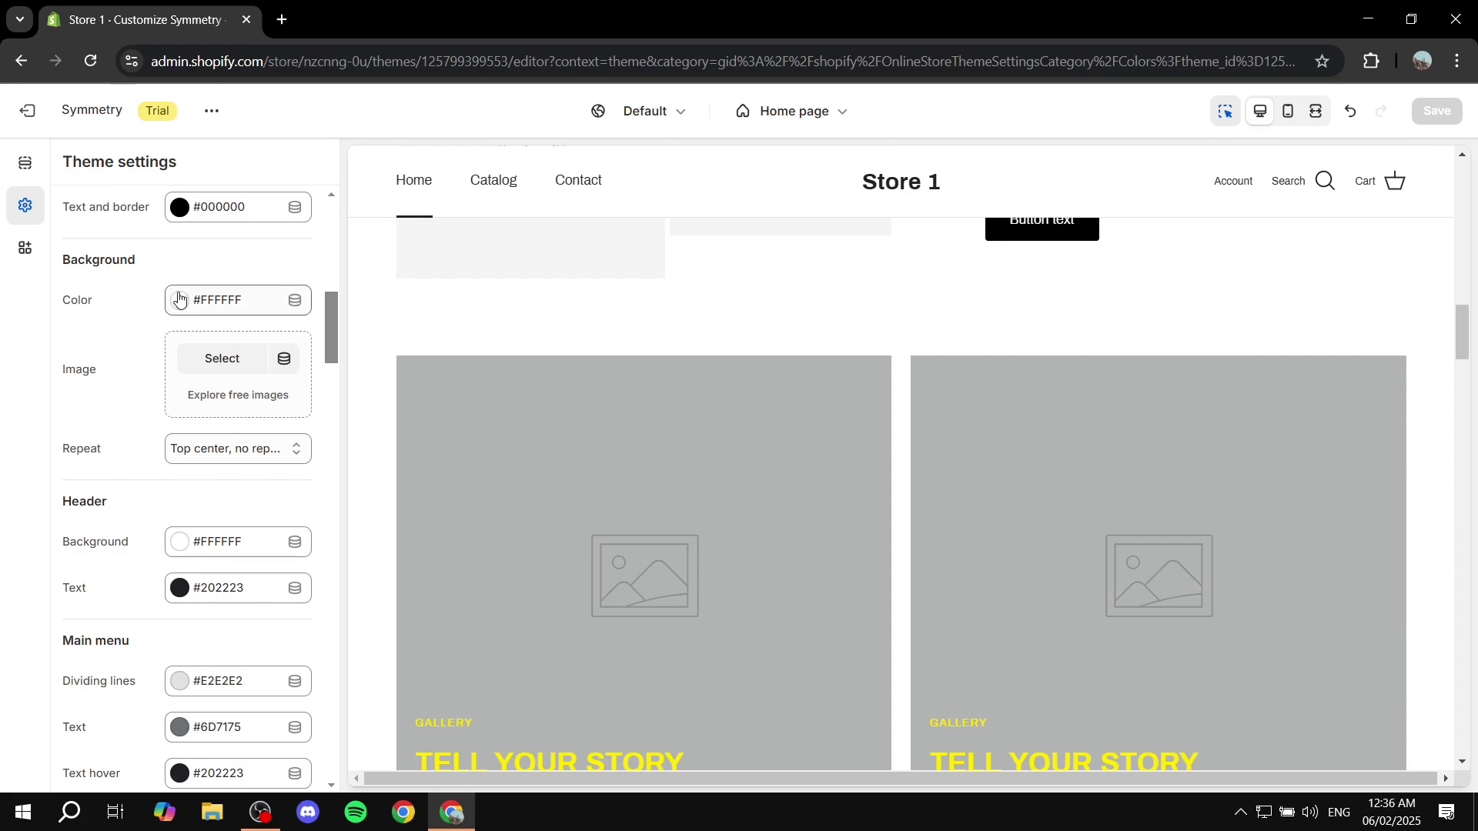
click(180, 301)
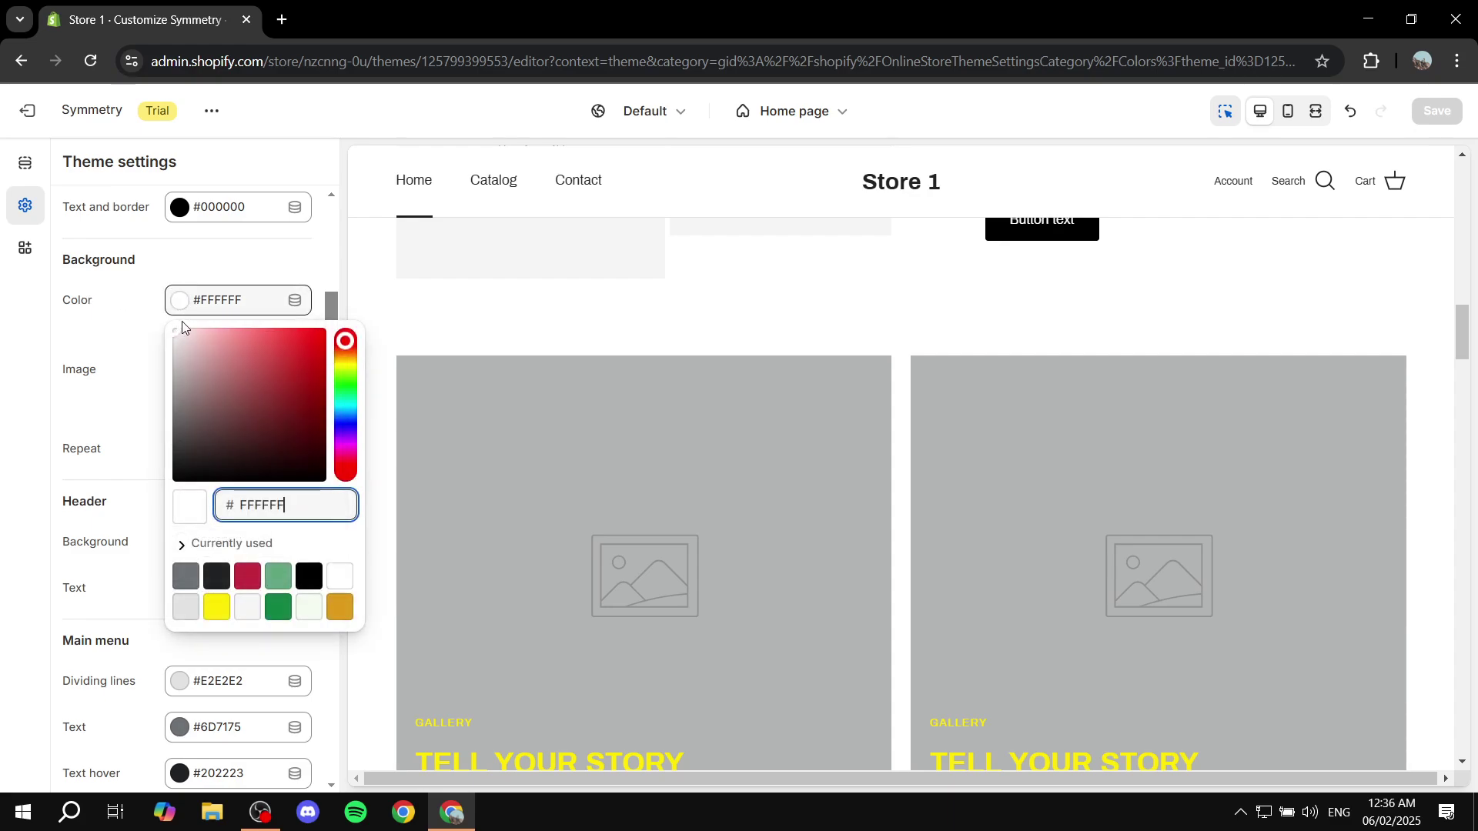
drag(233, 415, 148, 452)
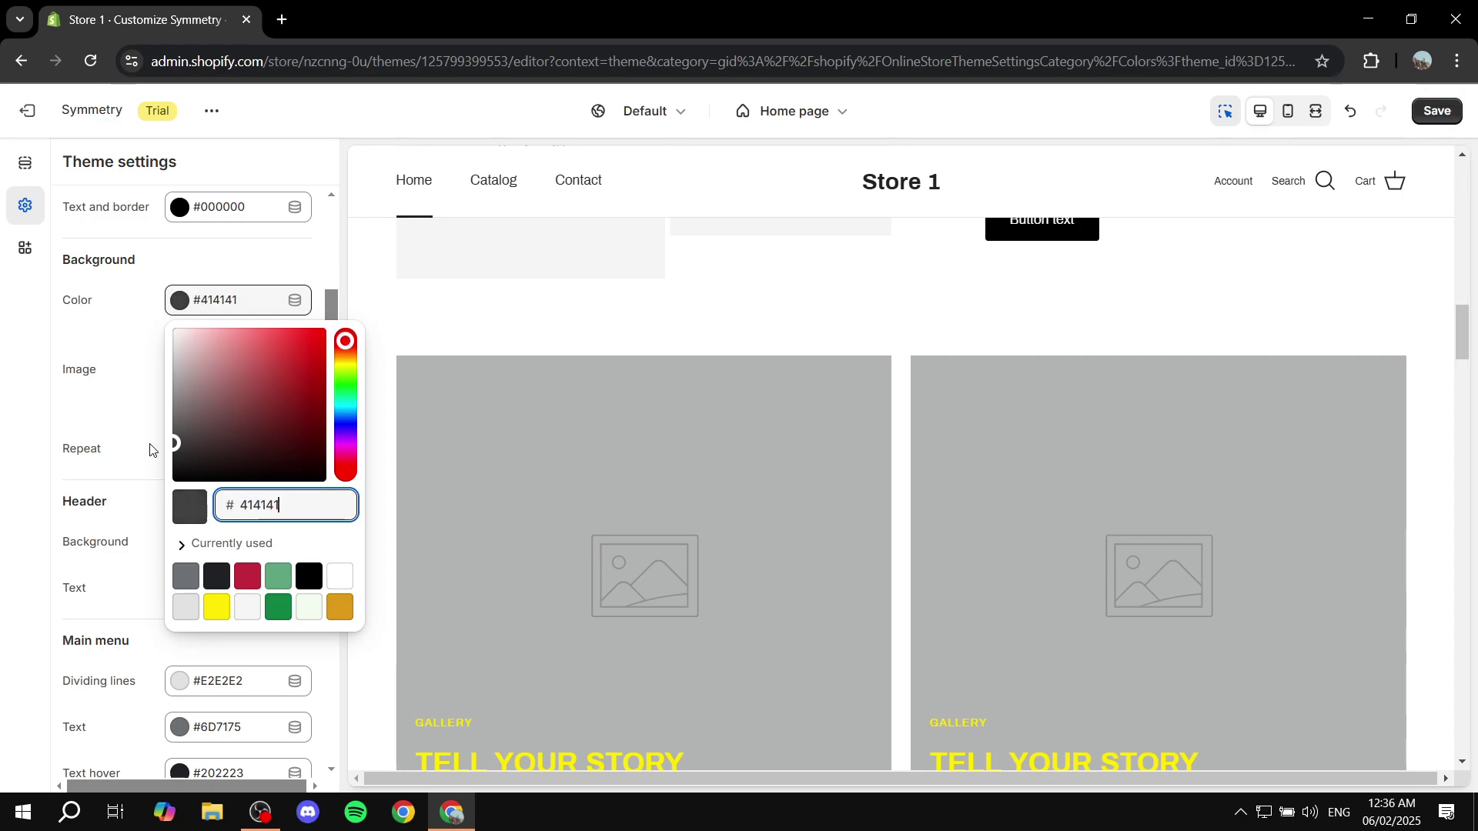
click(138, 432)
key(ctrl+s)
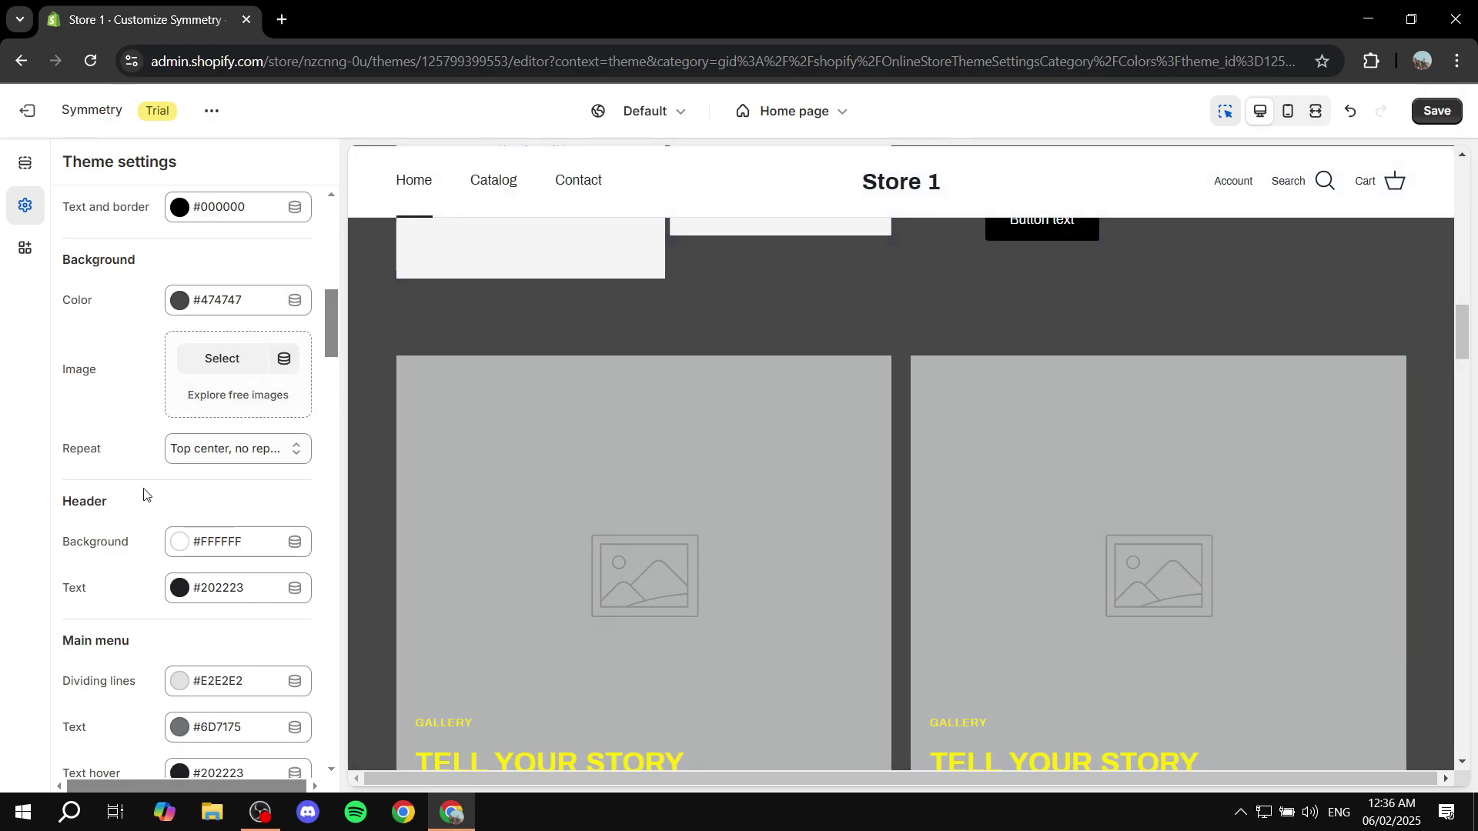
click(238, 447)
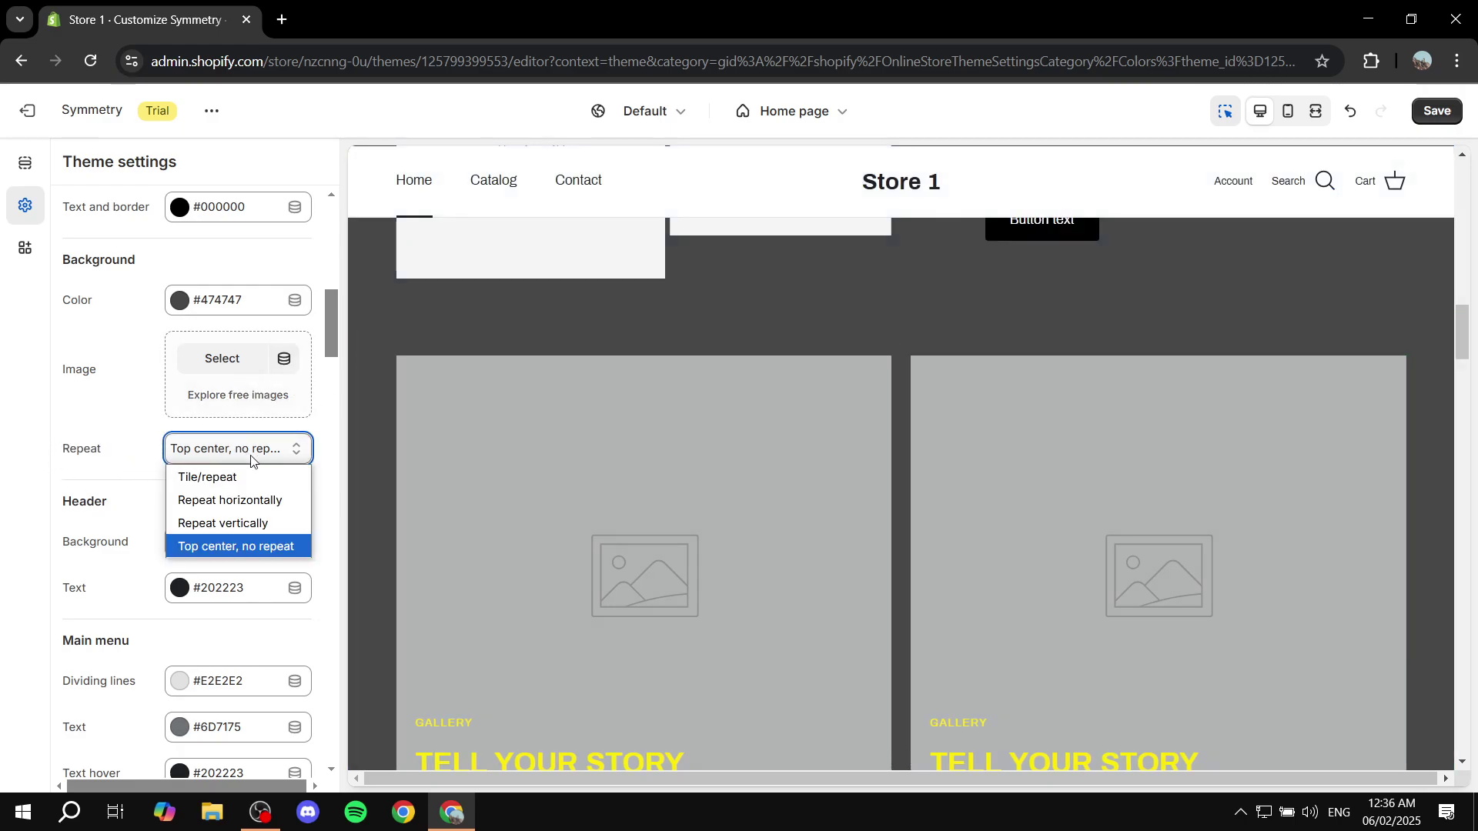
click(243, 524)
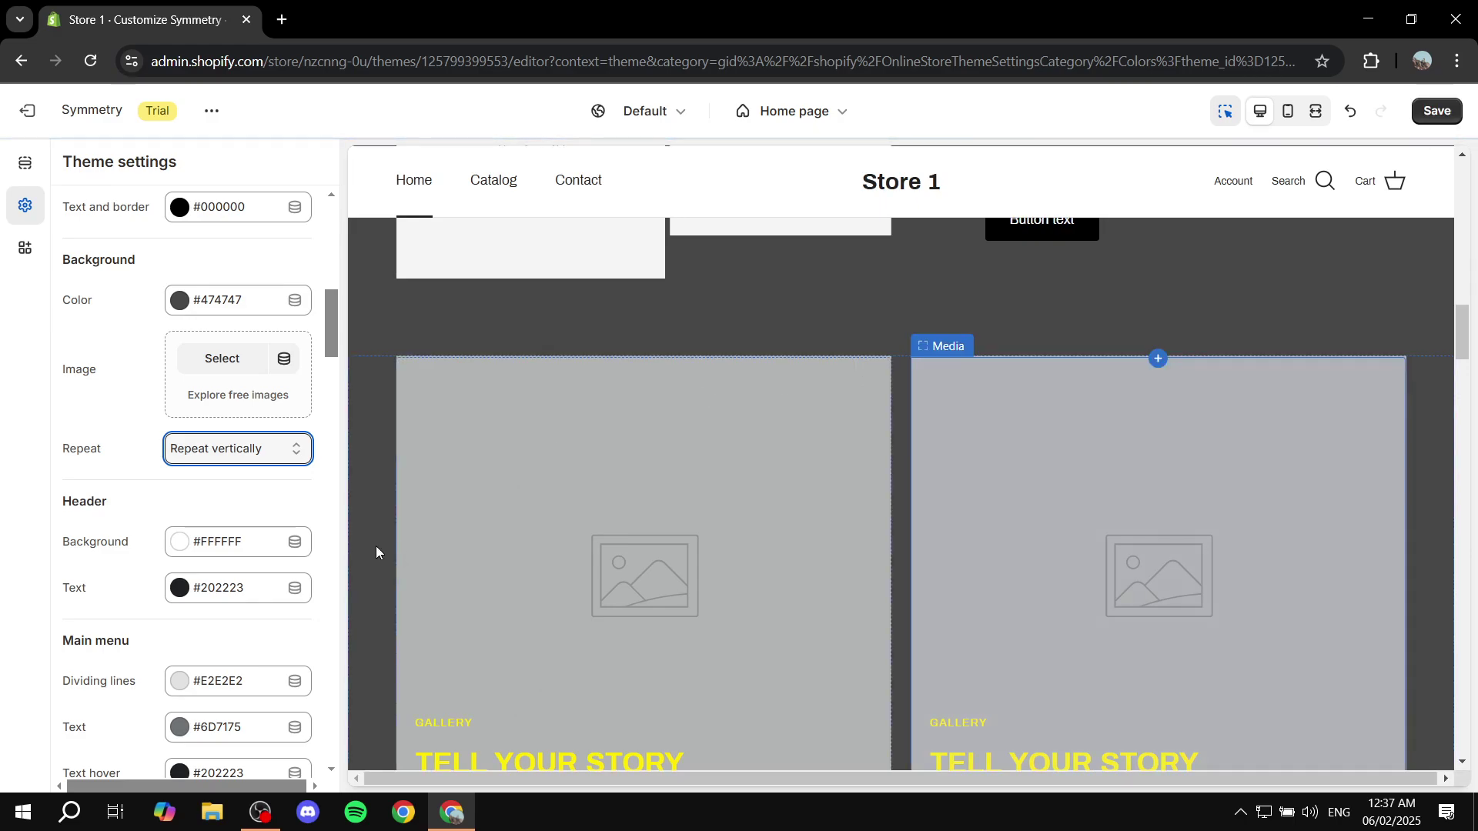
Step: Review the header, main menu, image overlay and section color scheme colors, and collapse the Colors settings
scroll(85, 485, down, 4)
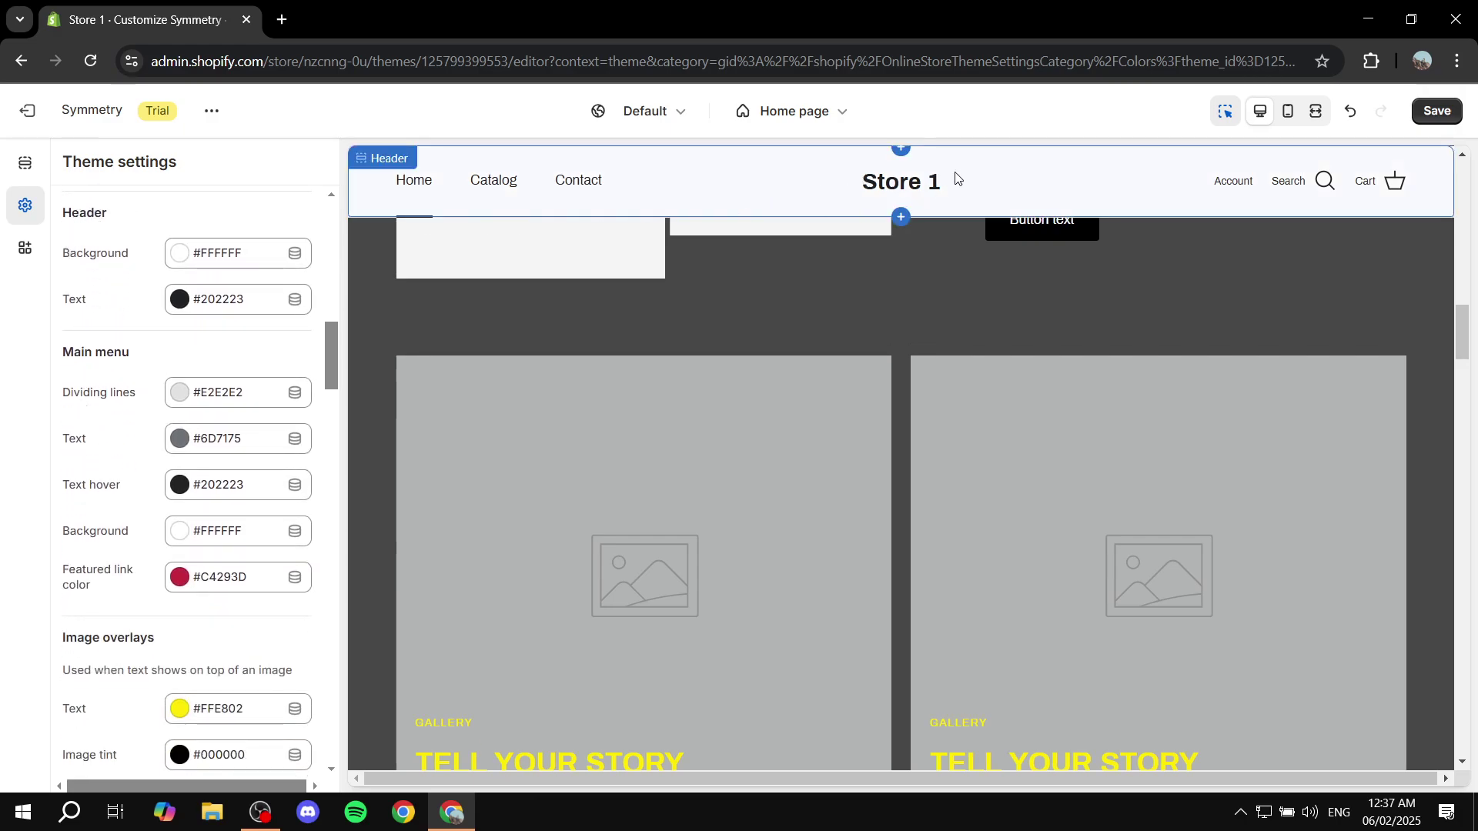
scroll(92, 390, down, 12)
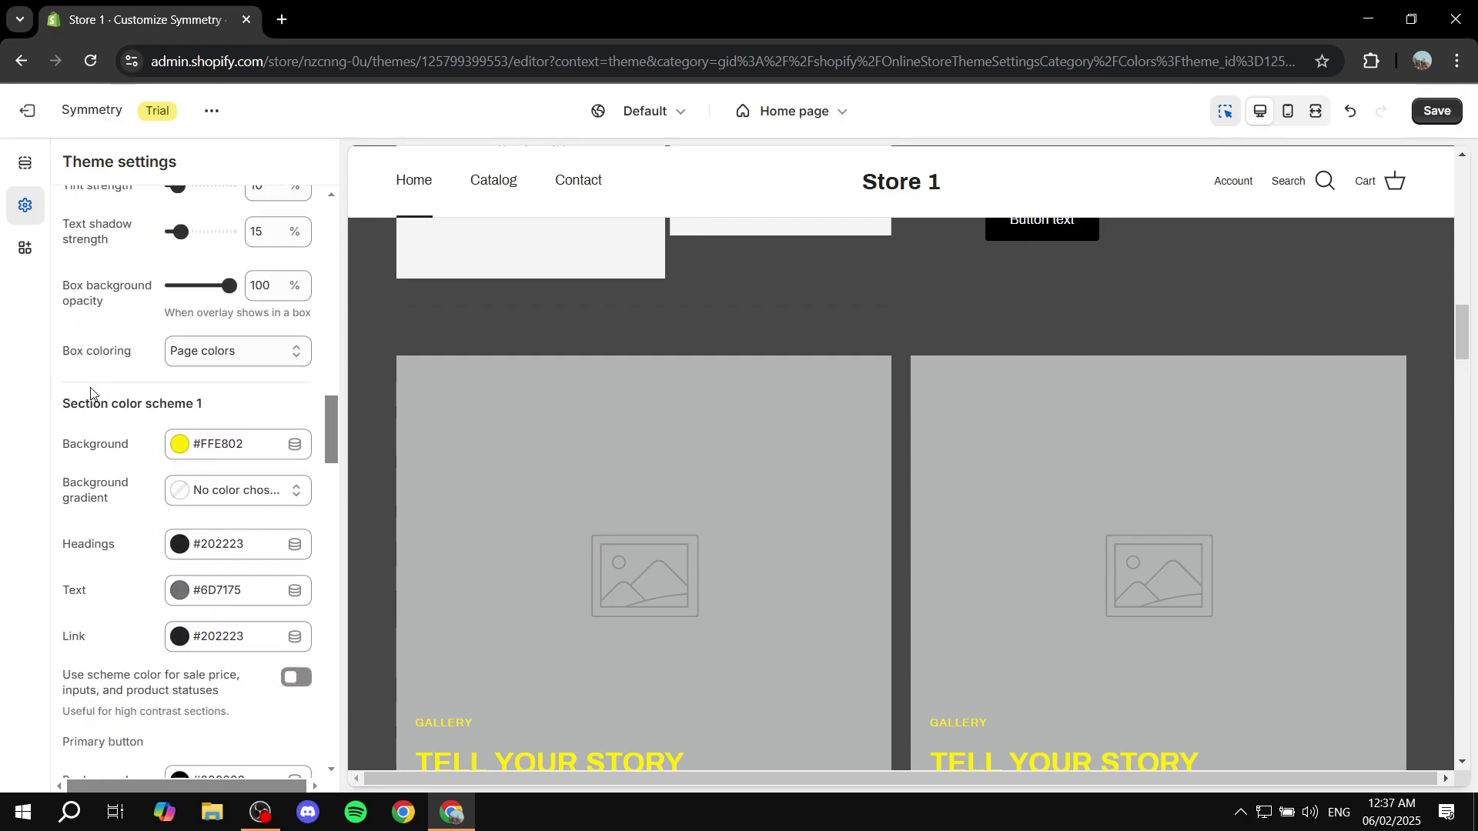
scroll(90, 394, up, 12)
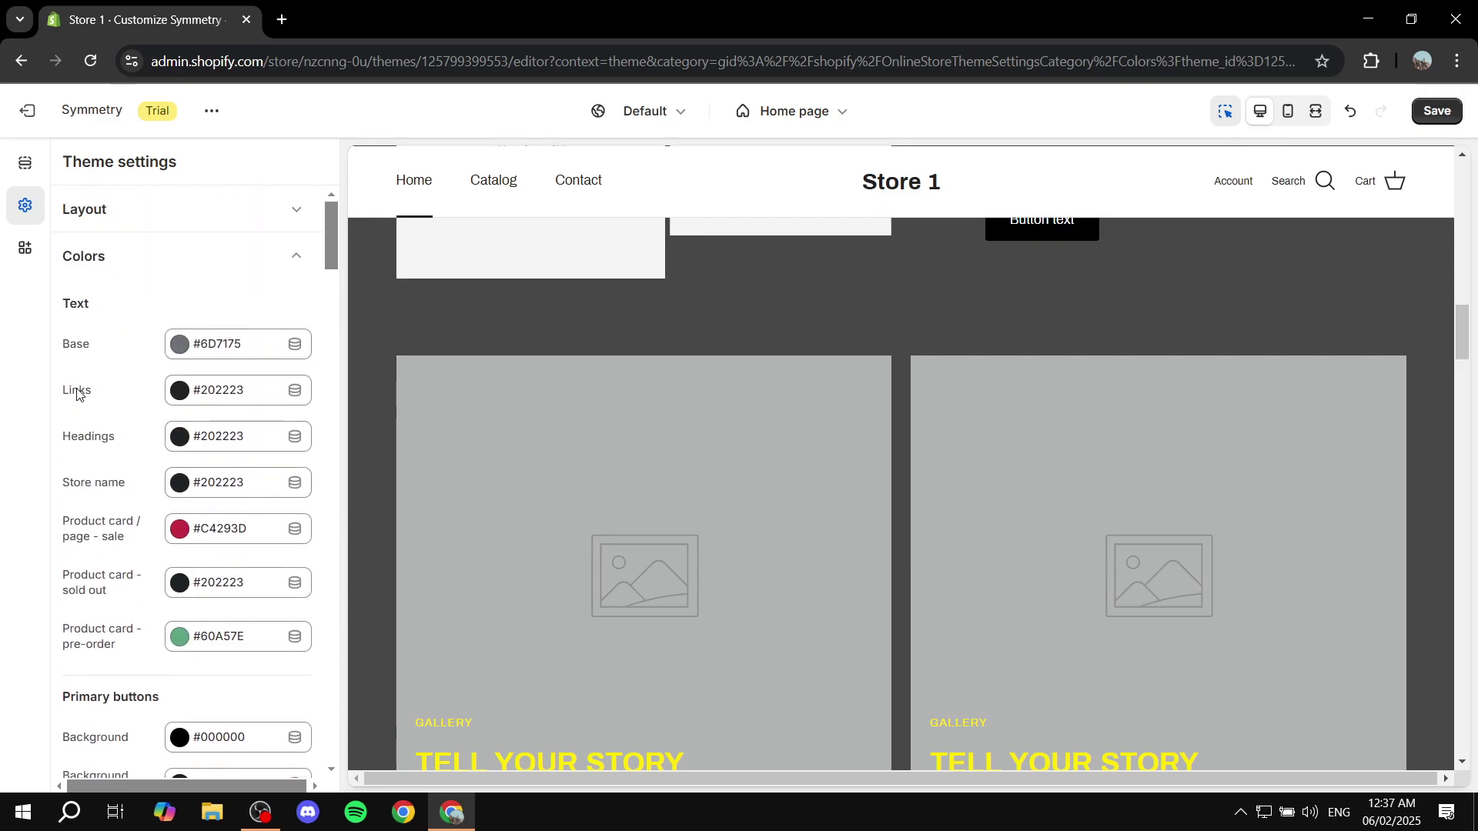
click(265, 268)
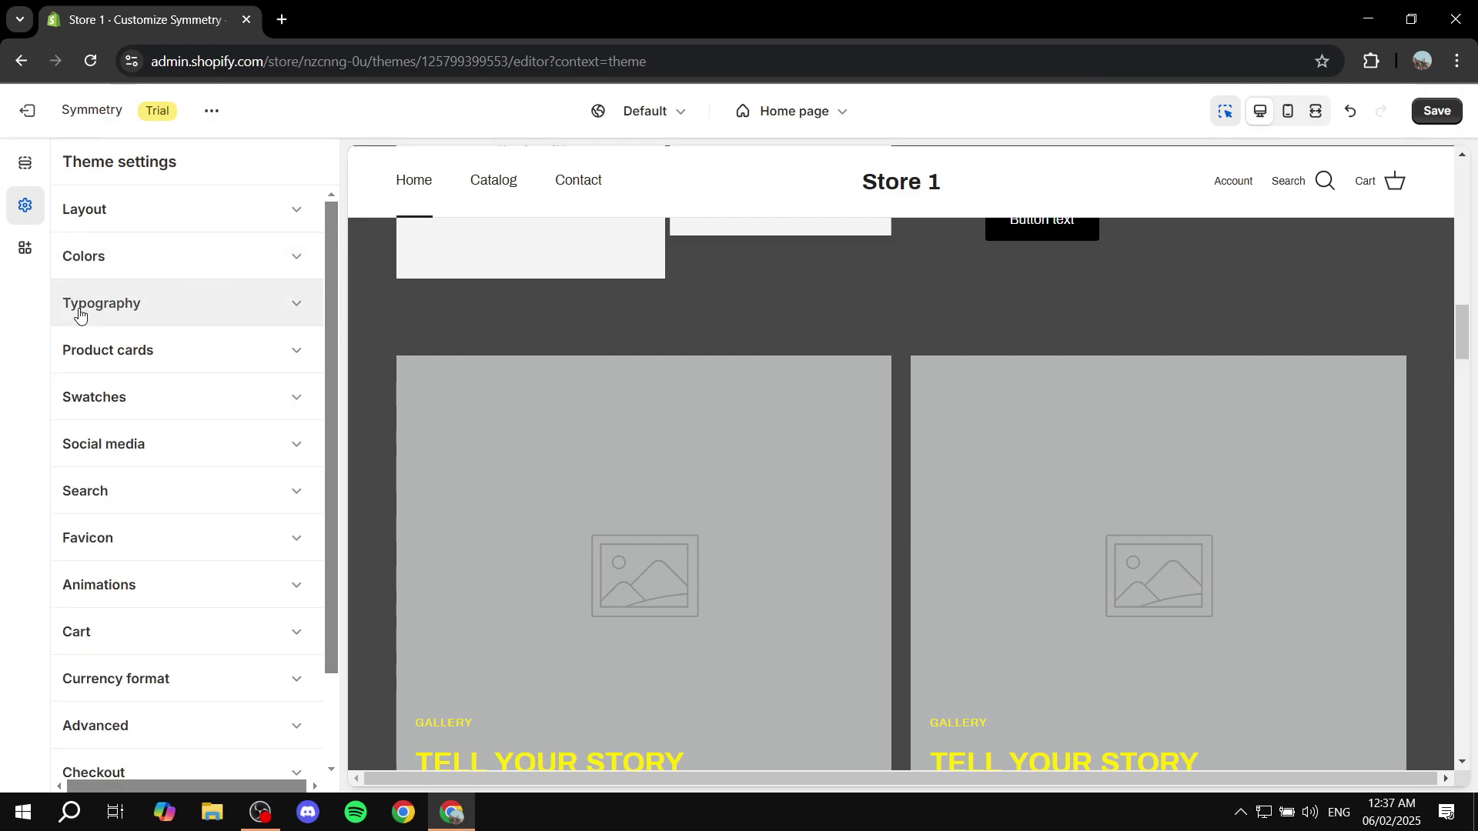
Step: Expand the Typography settings, review the fonts, sizes and button options, and collapse them again
click(141, 311)
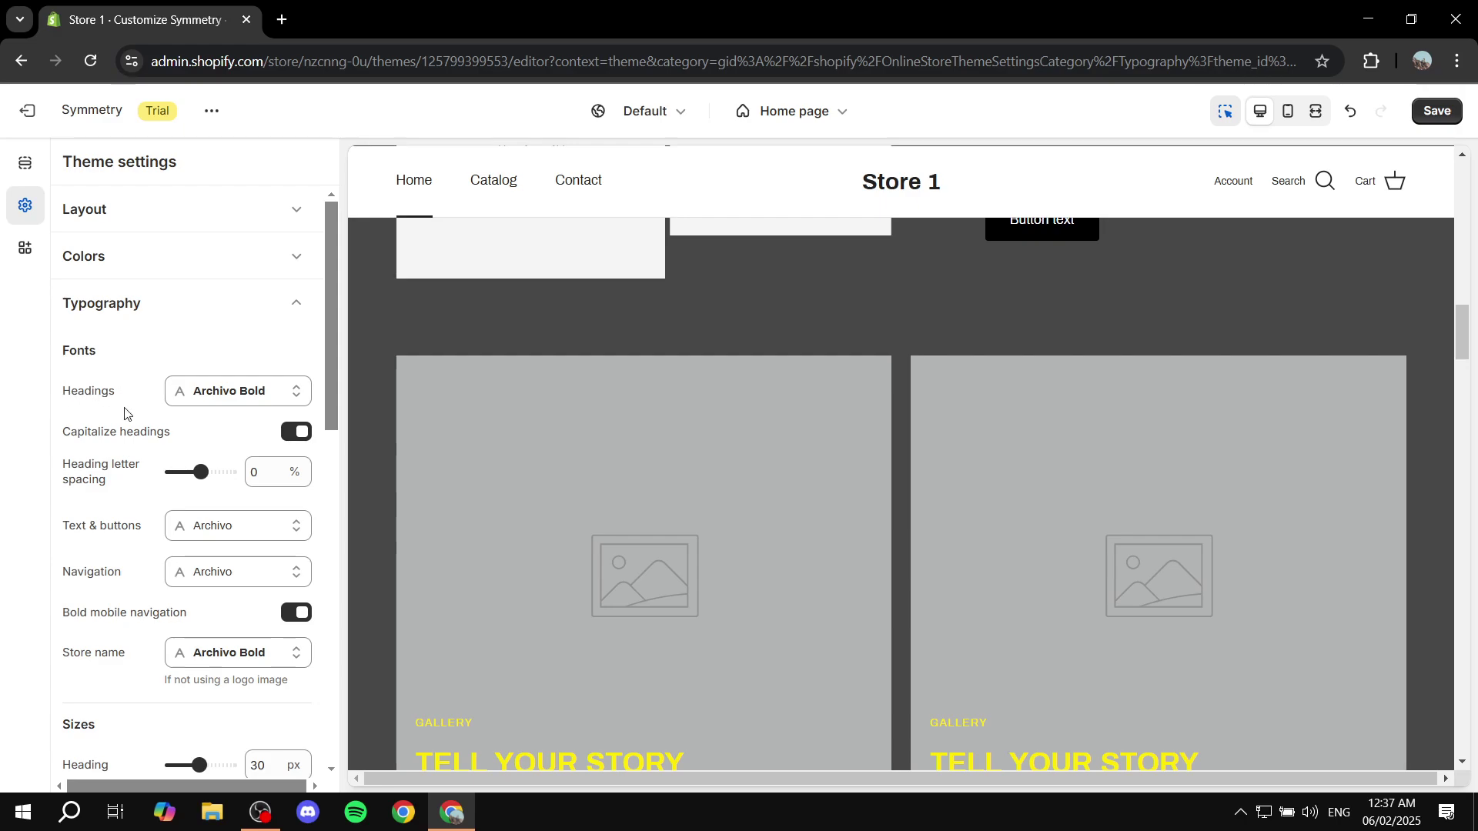
scroll(123, 500, down, 1)
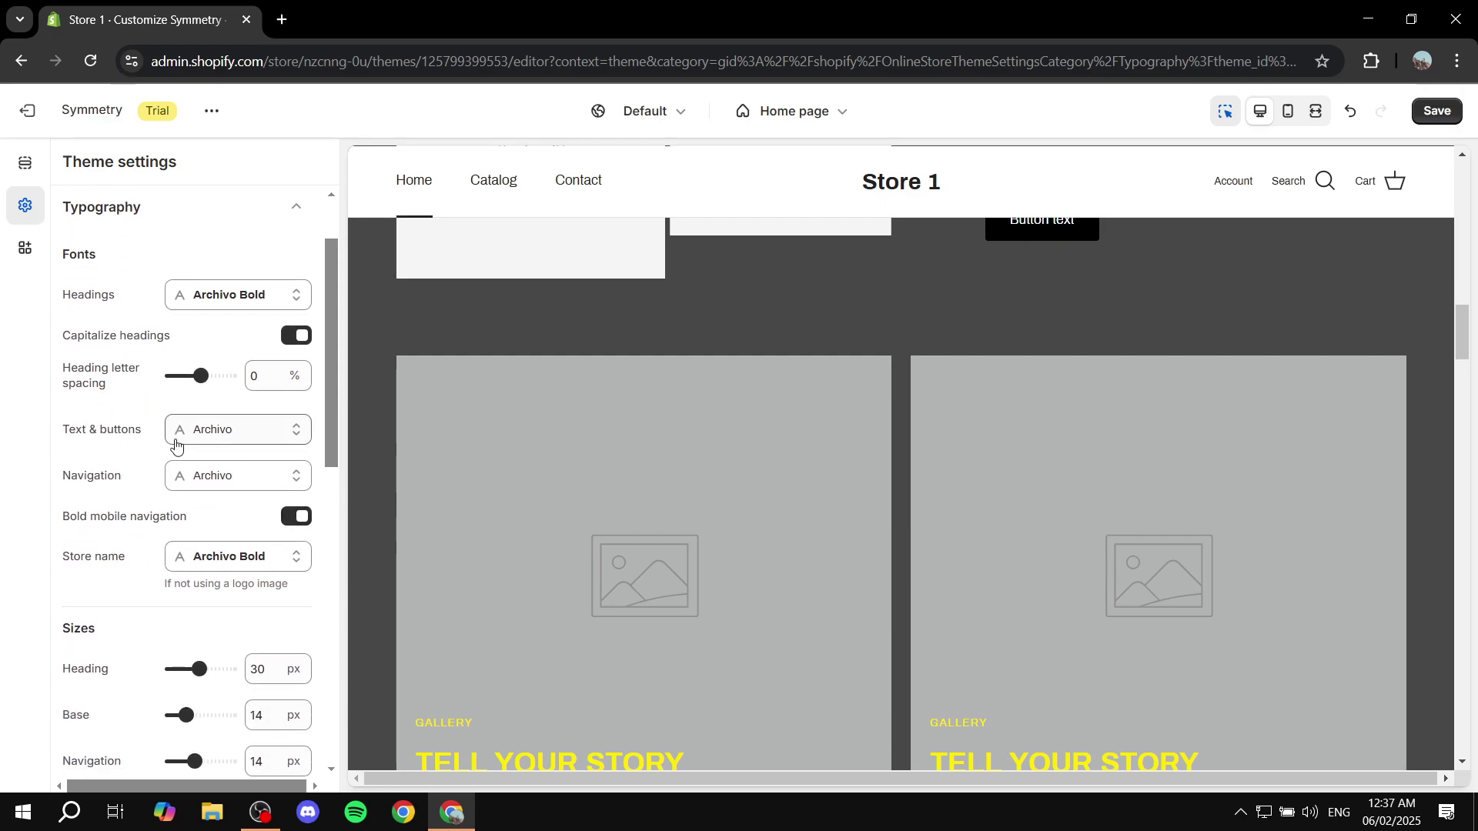
scroll(115, 470, down, 1)
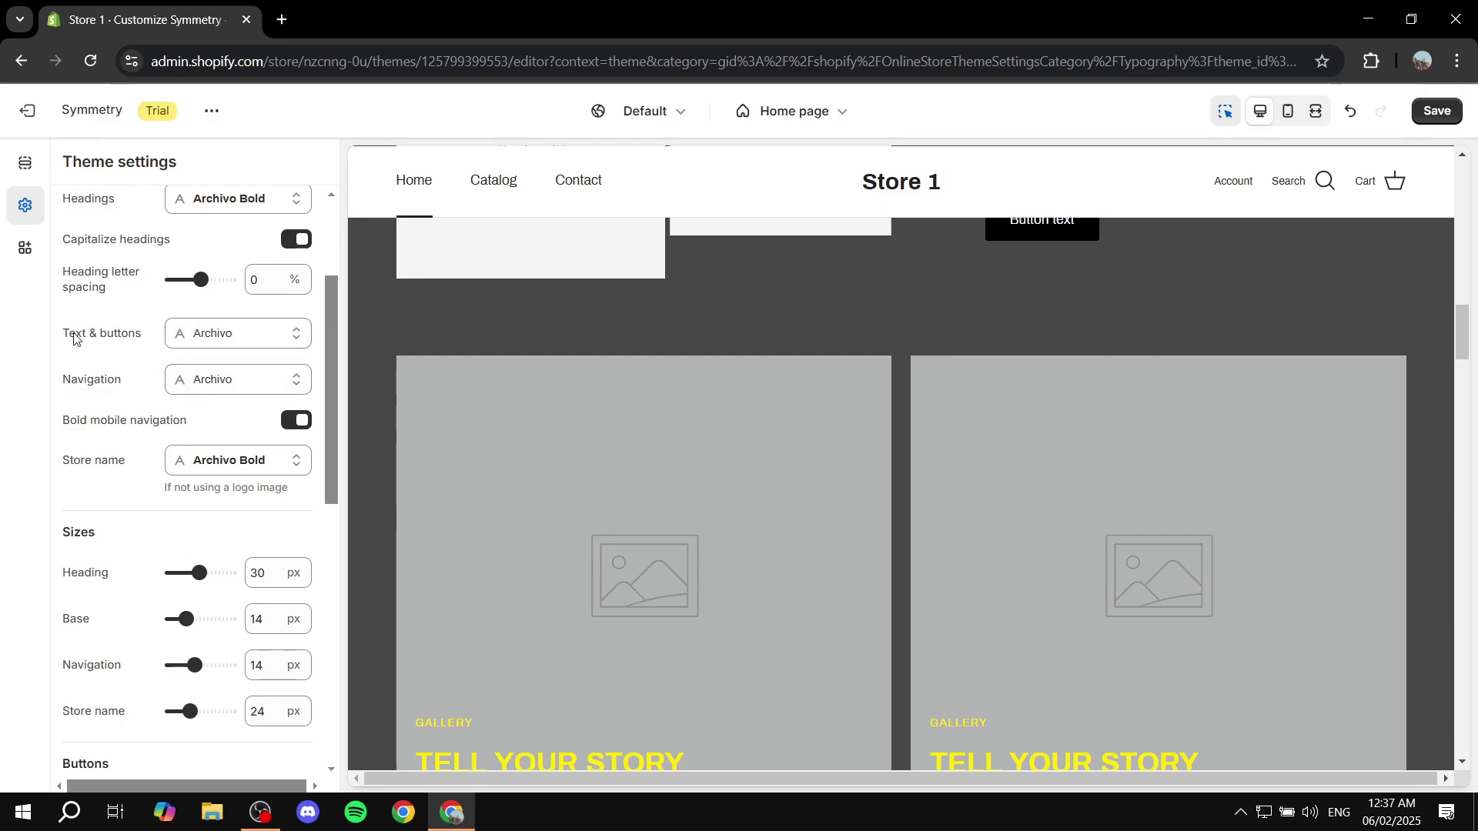
scroll(85, 477, down, 4)
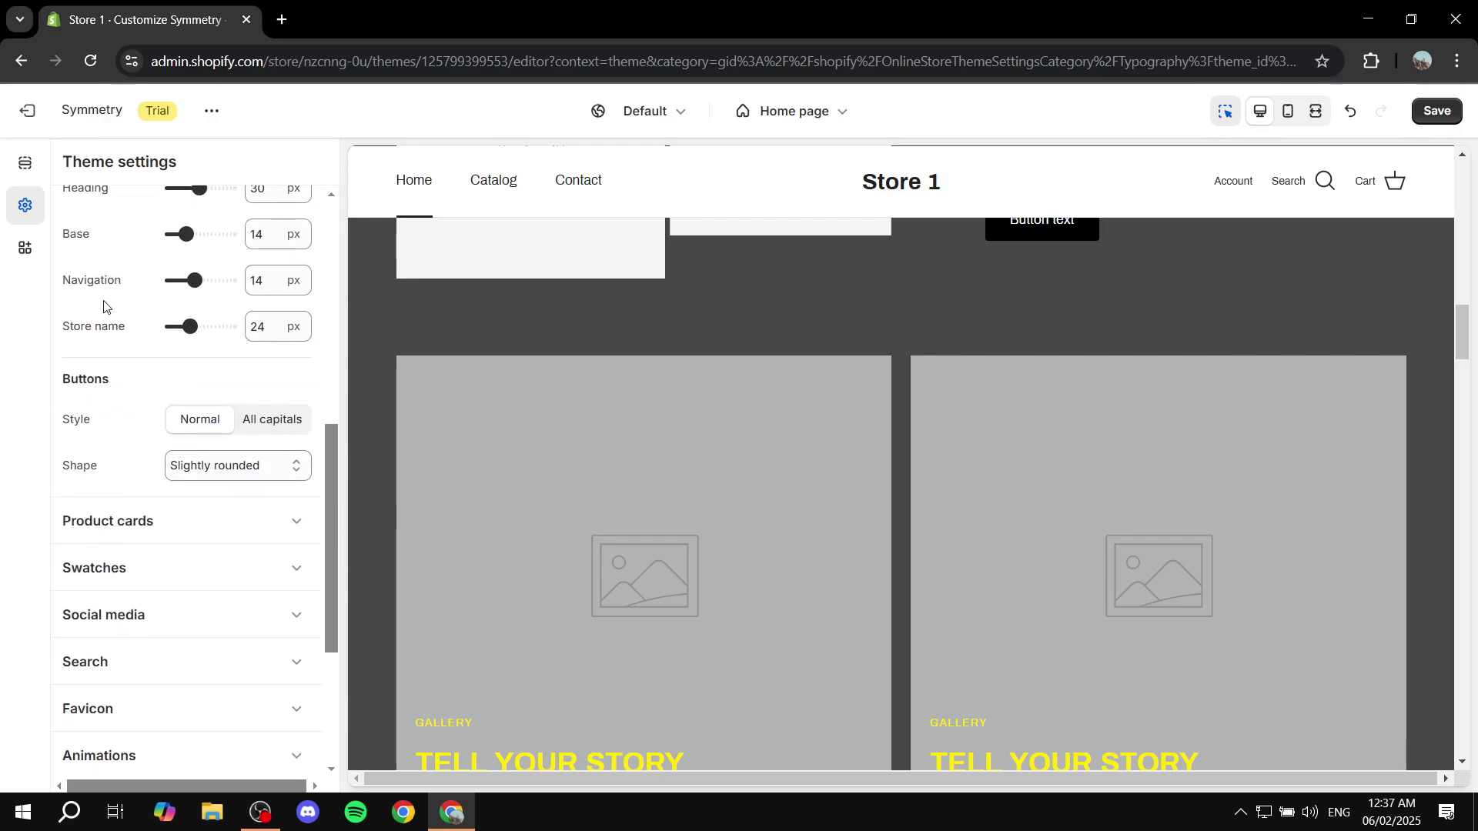
scroll(104, 306, up, 5)
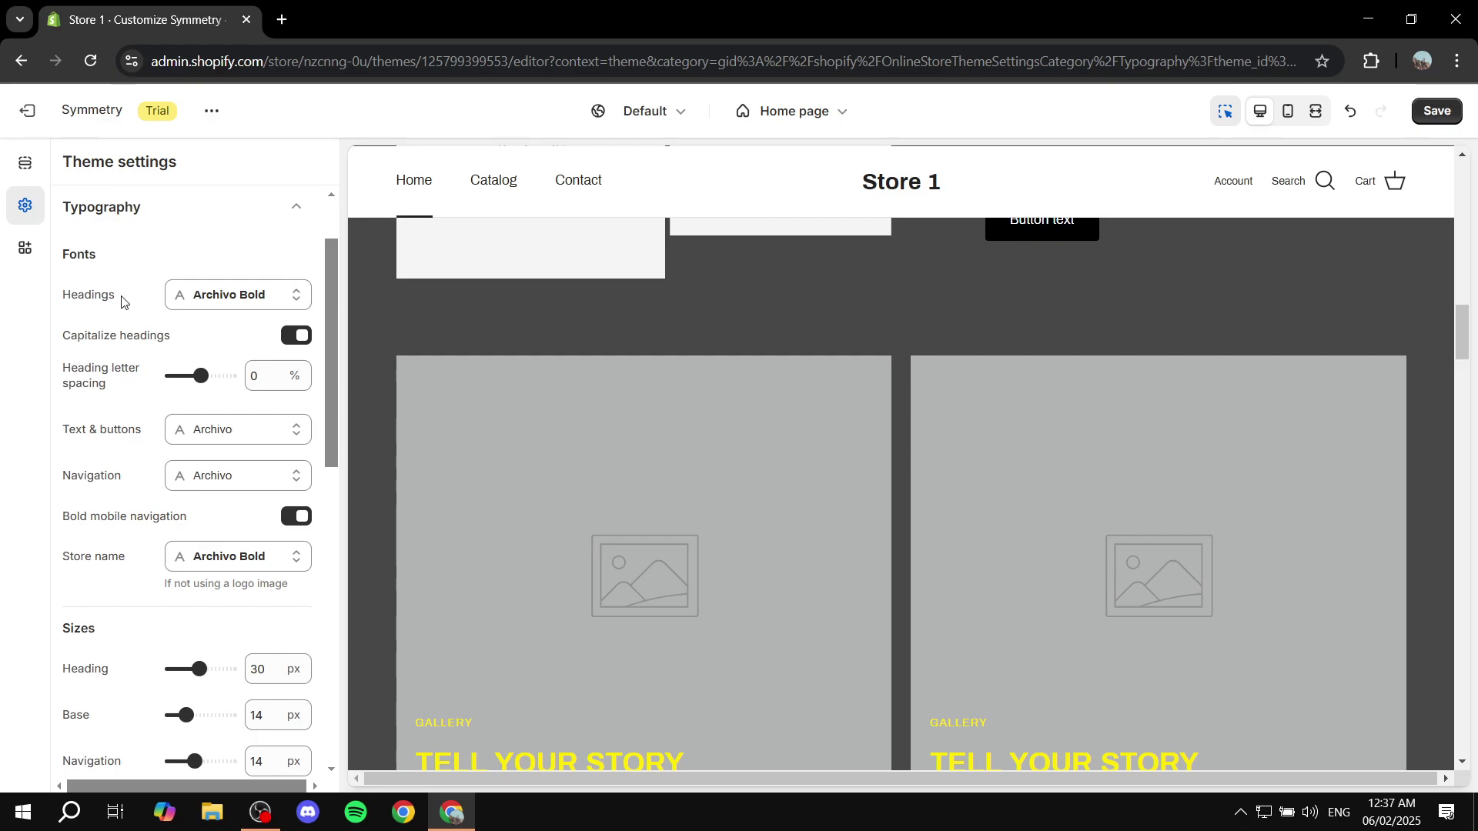
click(199, 210)
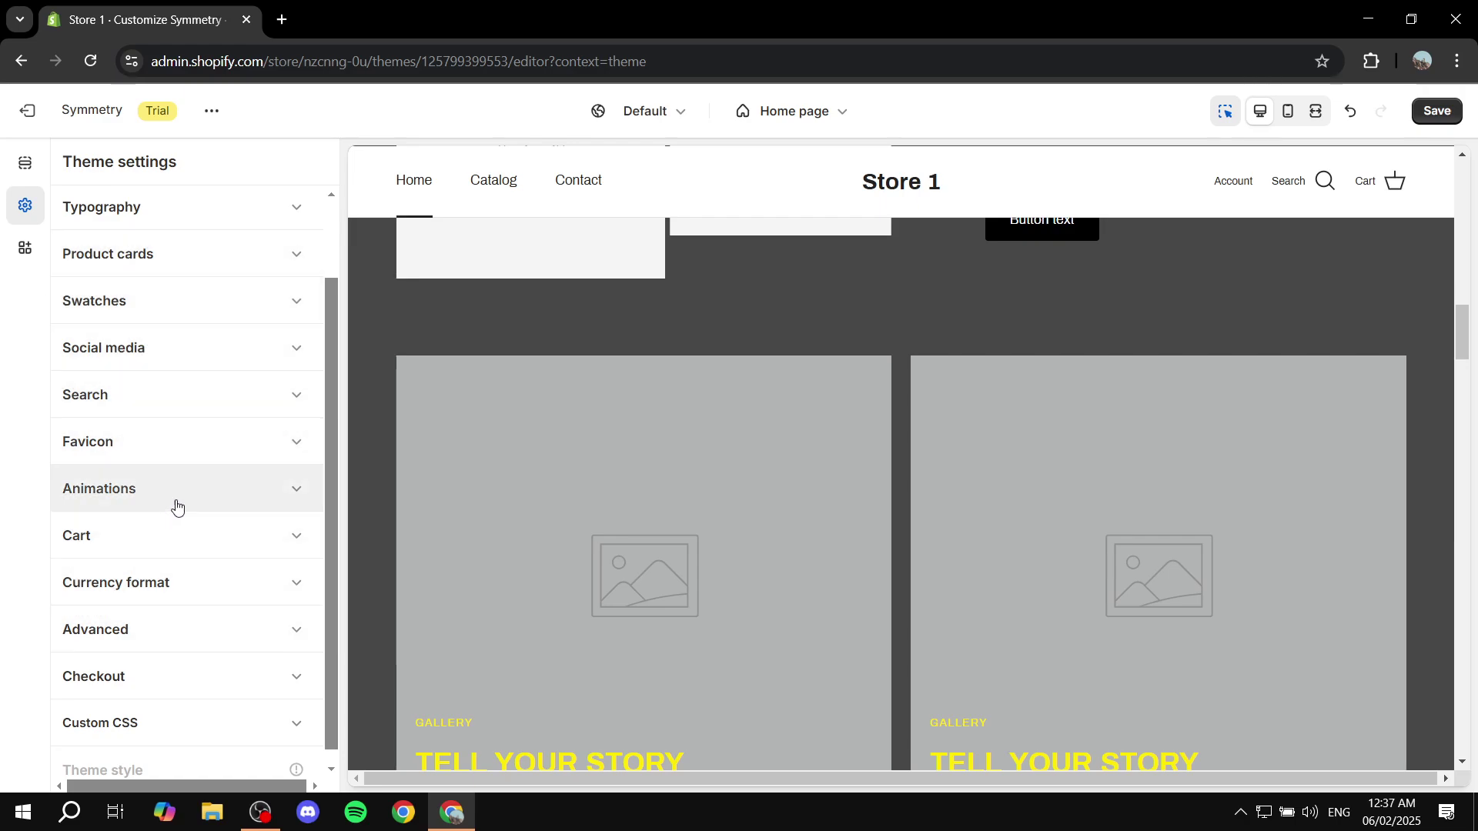
Step: Look over the remaining theme settings categories and the start of the home page preview
scroll(163, 622, down, 1)
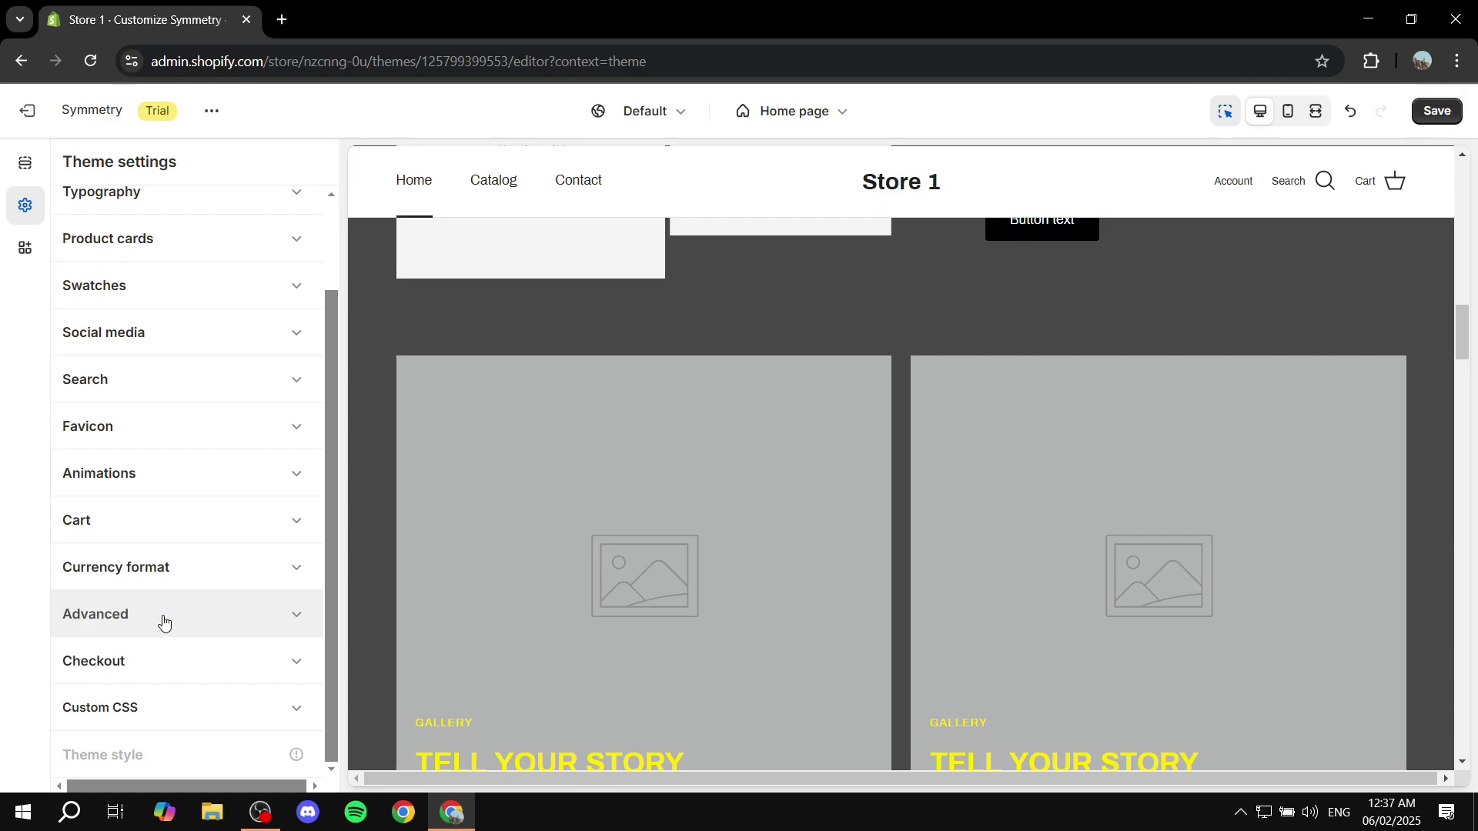
scroll(163, 622, up, 2)
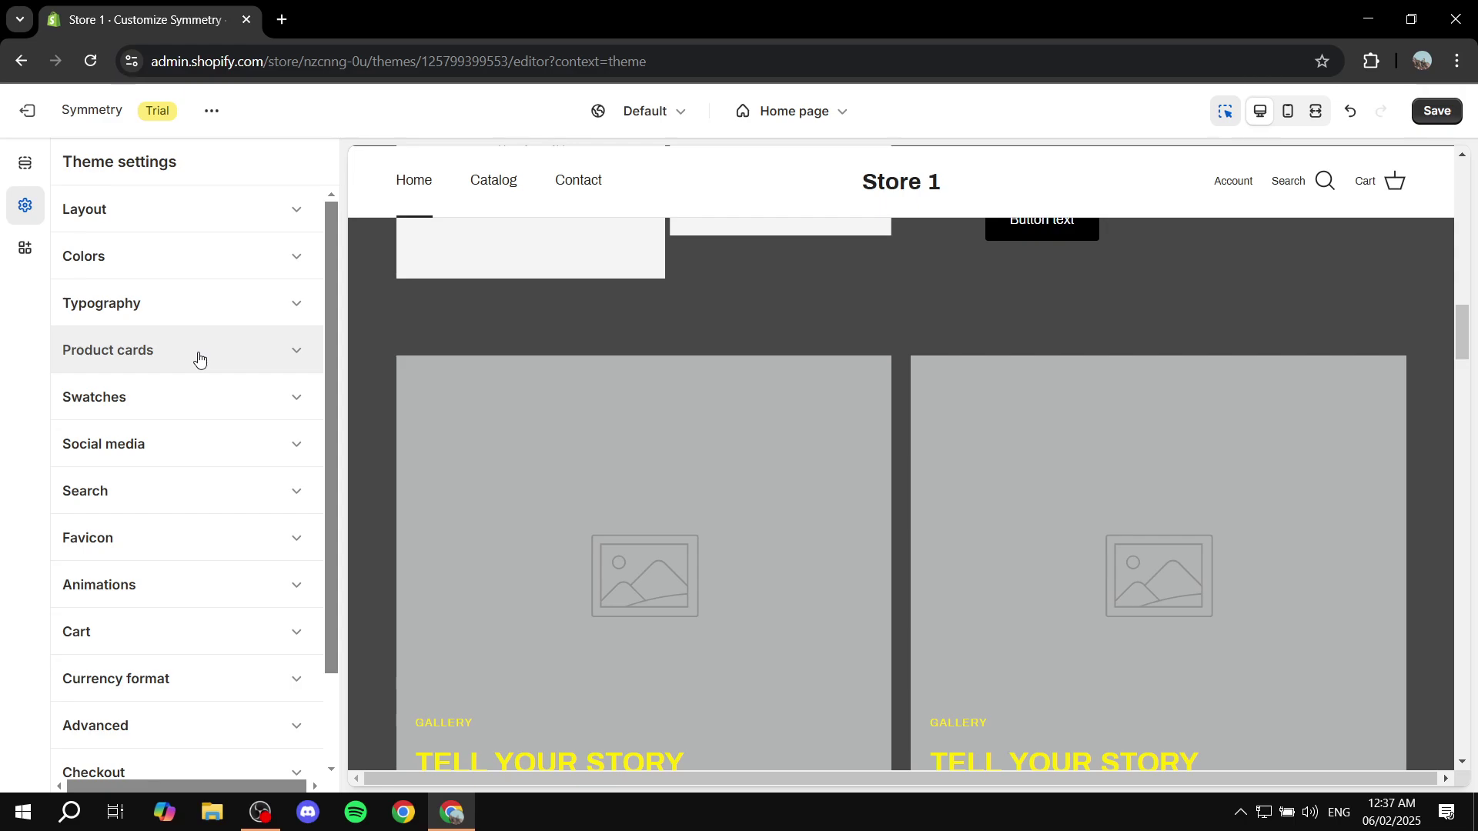
scroll(750, 317, up, 10)
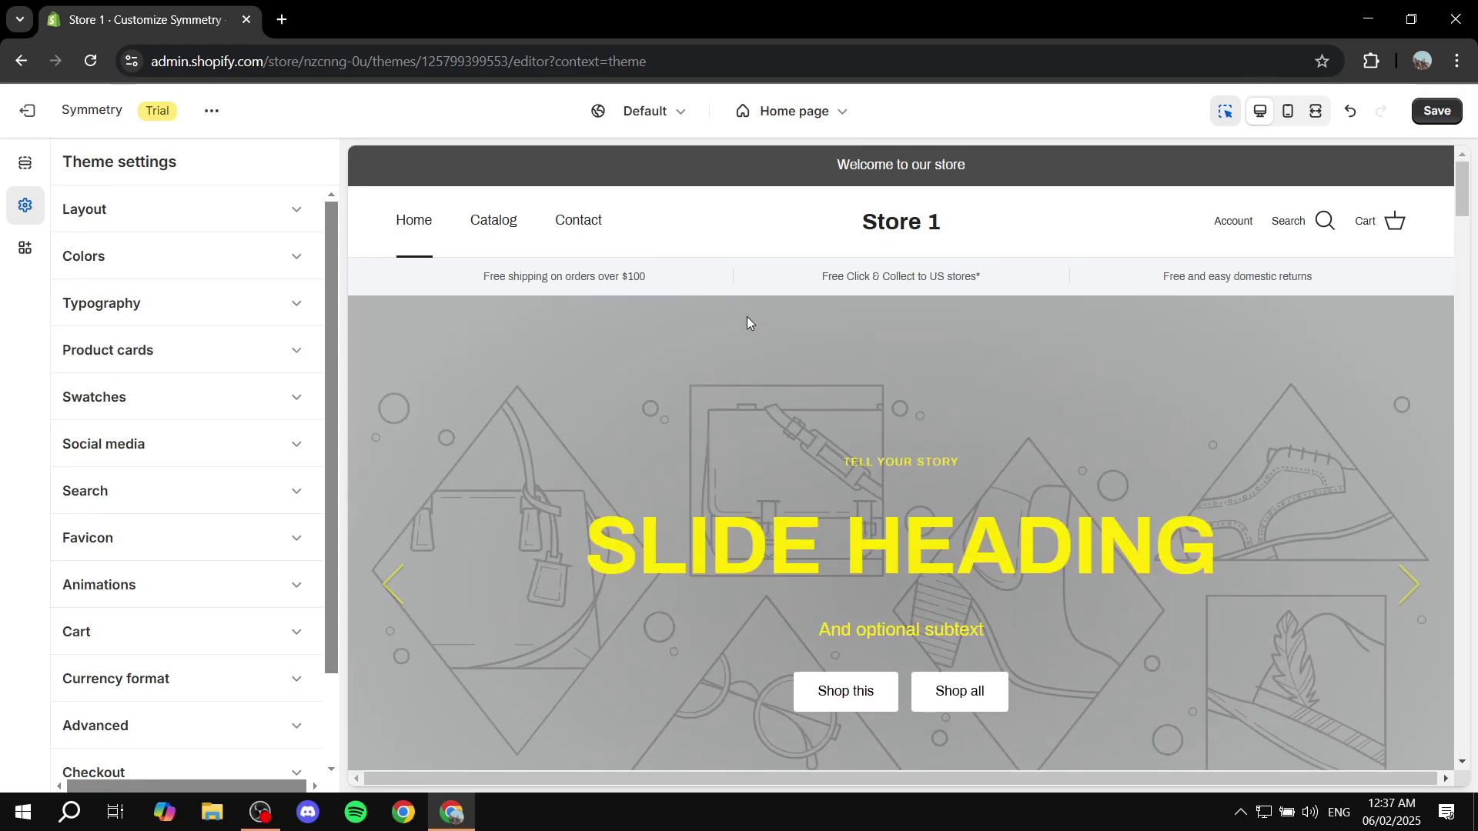
Step: Return to the home page section outline and examine its Header Group
click(26, 162)
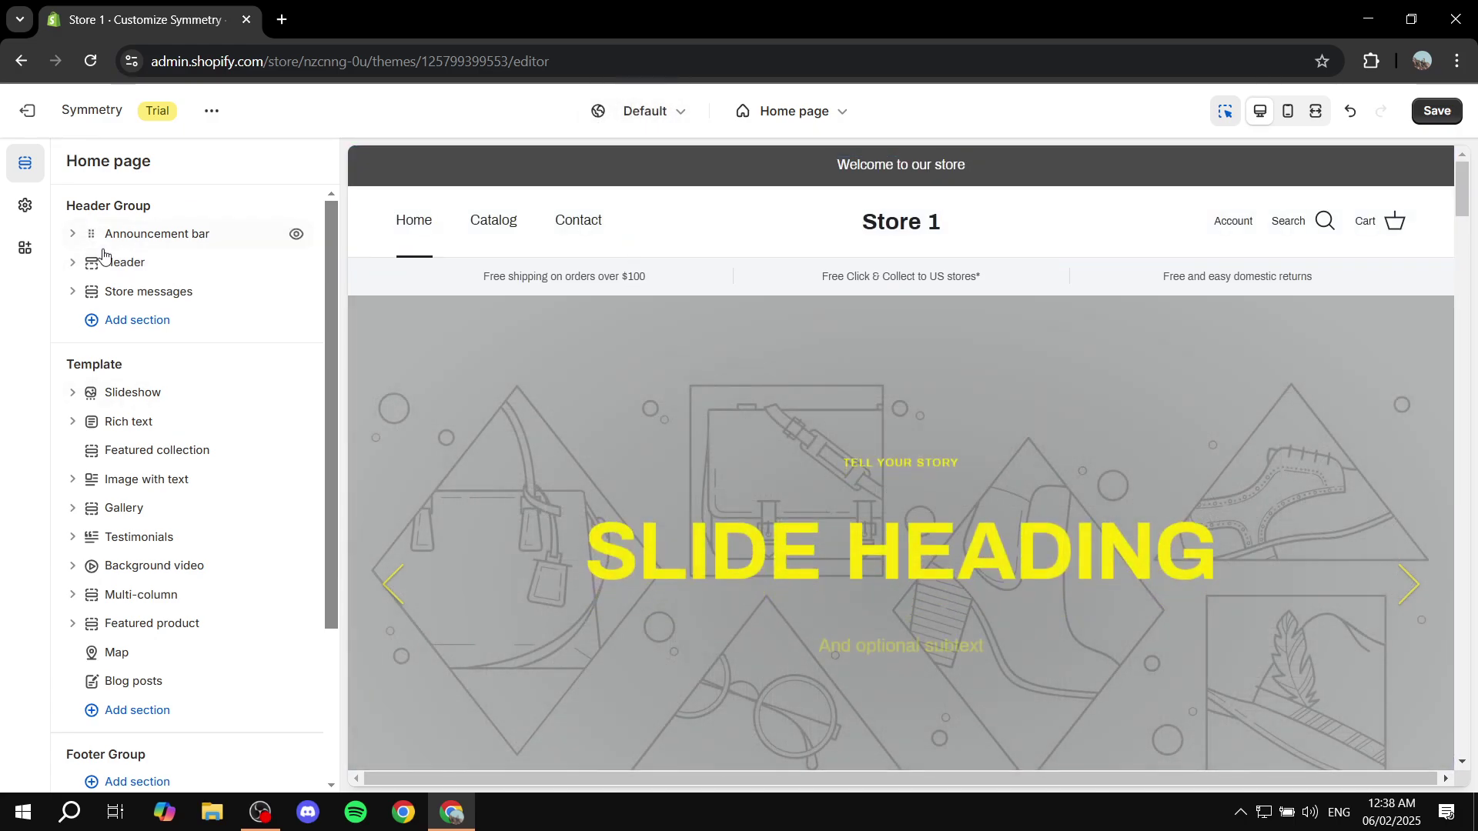
drag(83, 206, 196, 212)
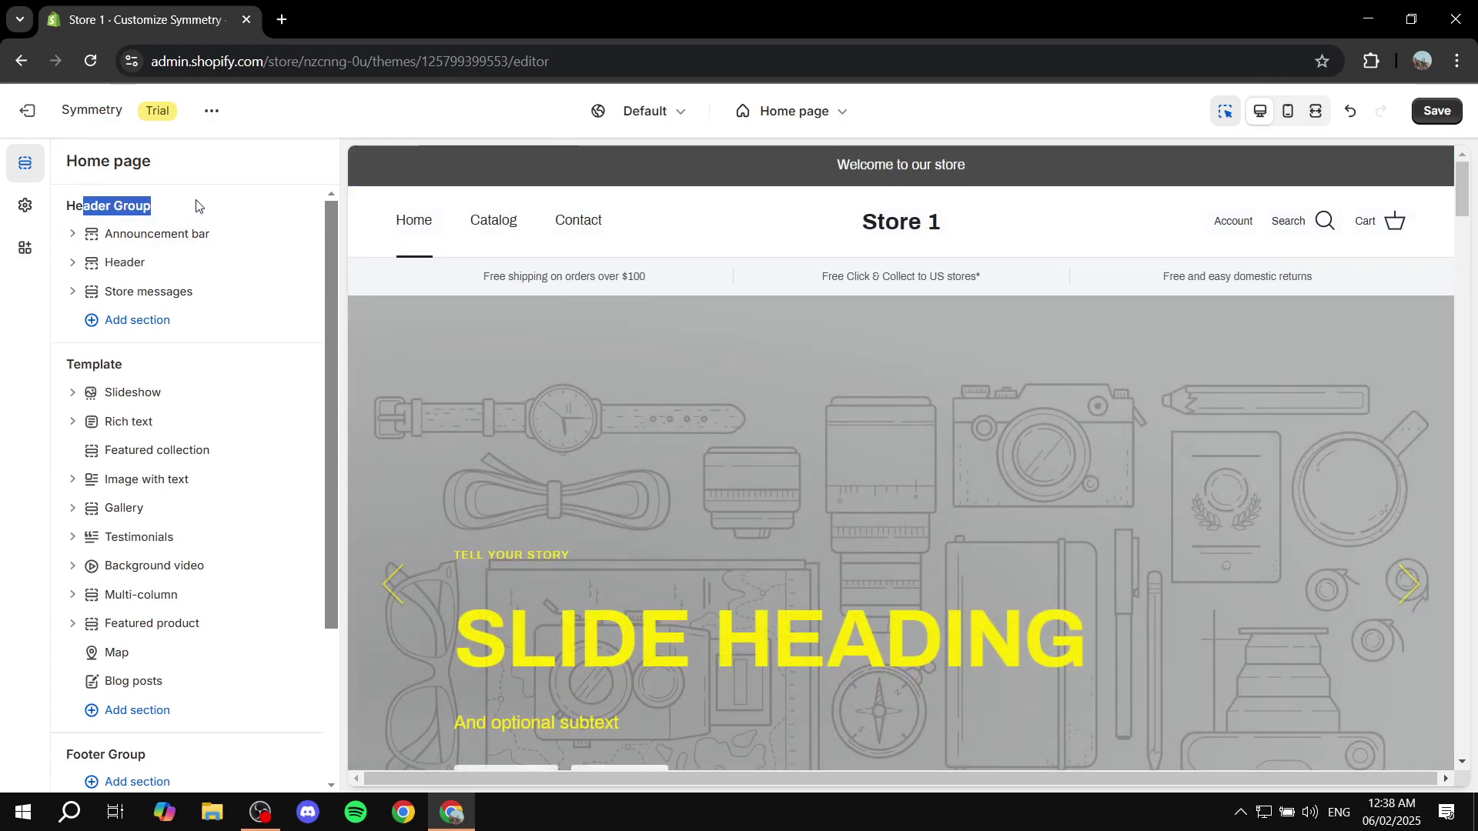
click(224, 218)
Step: Hide the announcement bar in the Header Group and show it again
click(297, 234)
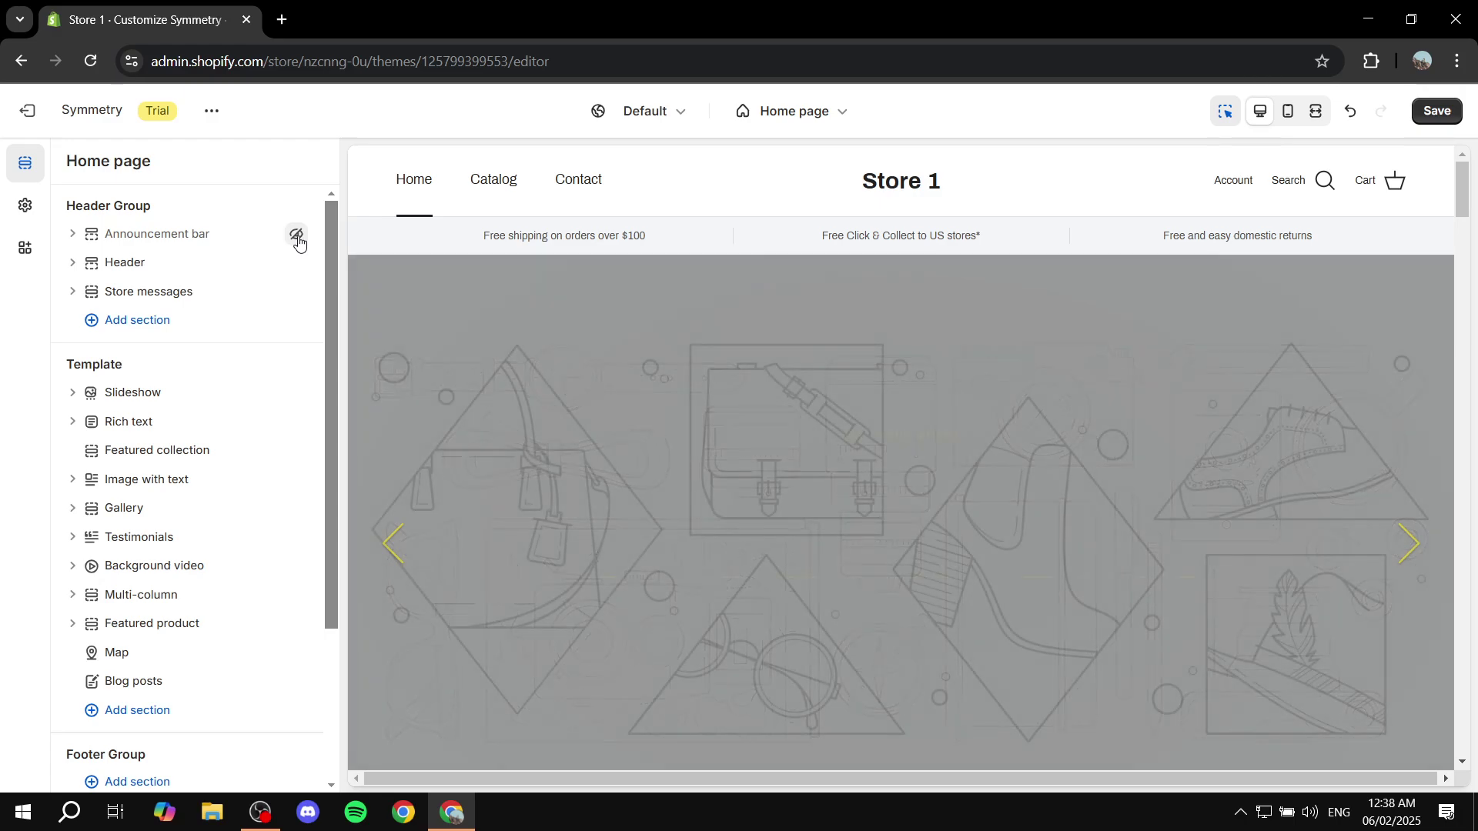
click(296, 234)
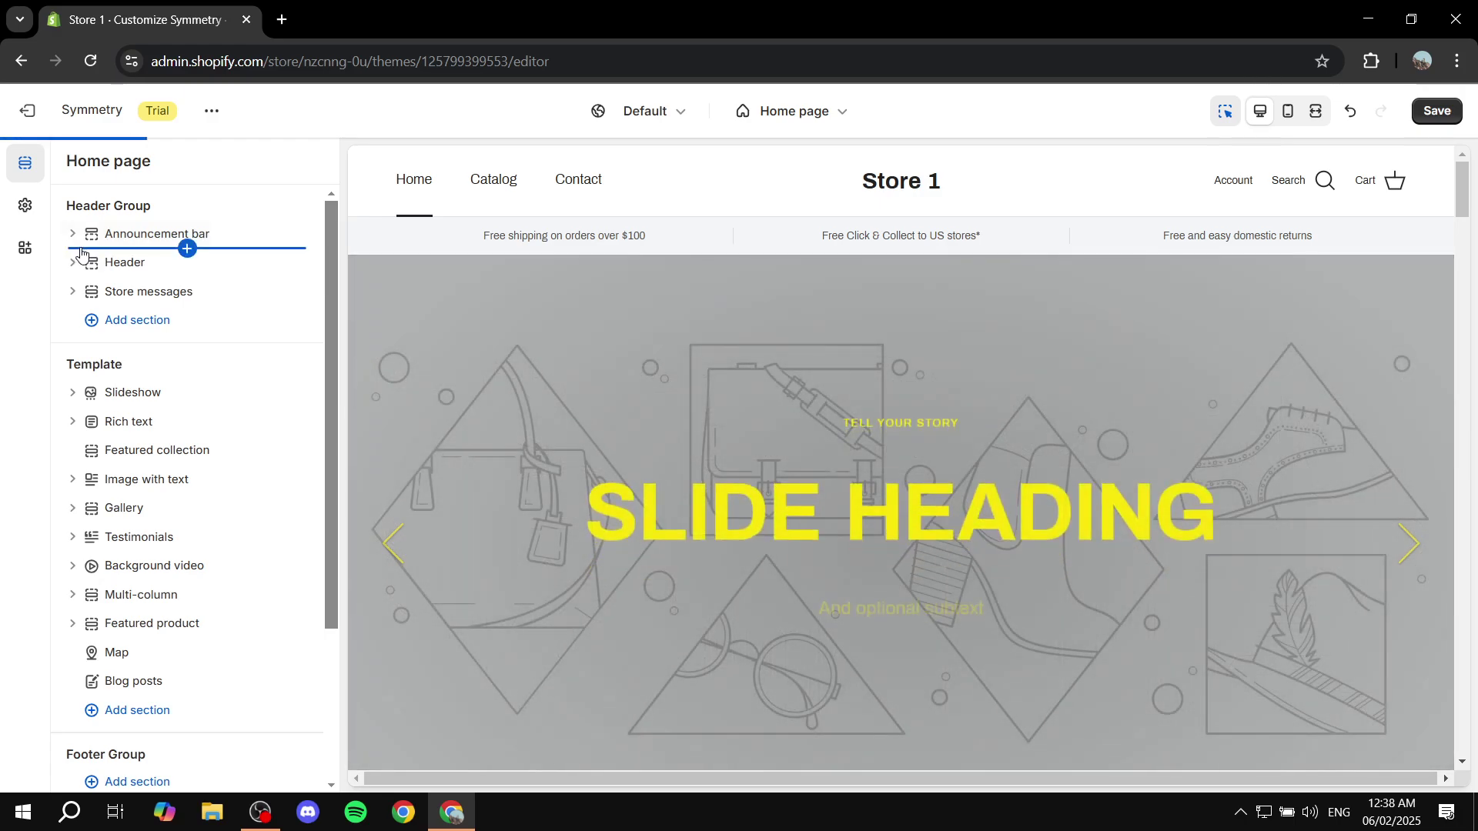
Step: Expand the announcement bar's blocks and open the settings of the "Welcome to our store" announcement
click(72, 235)
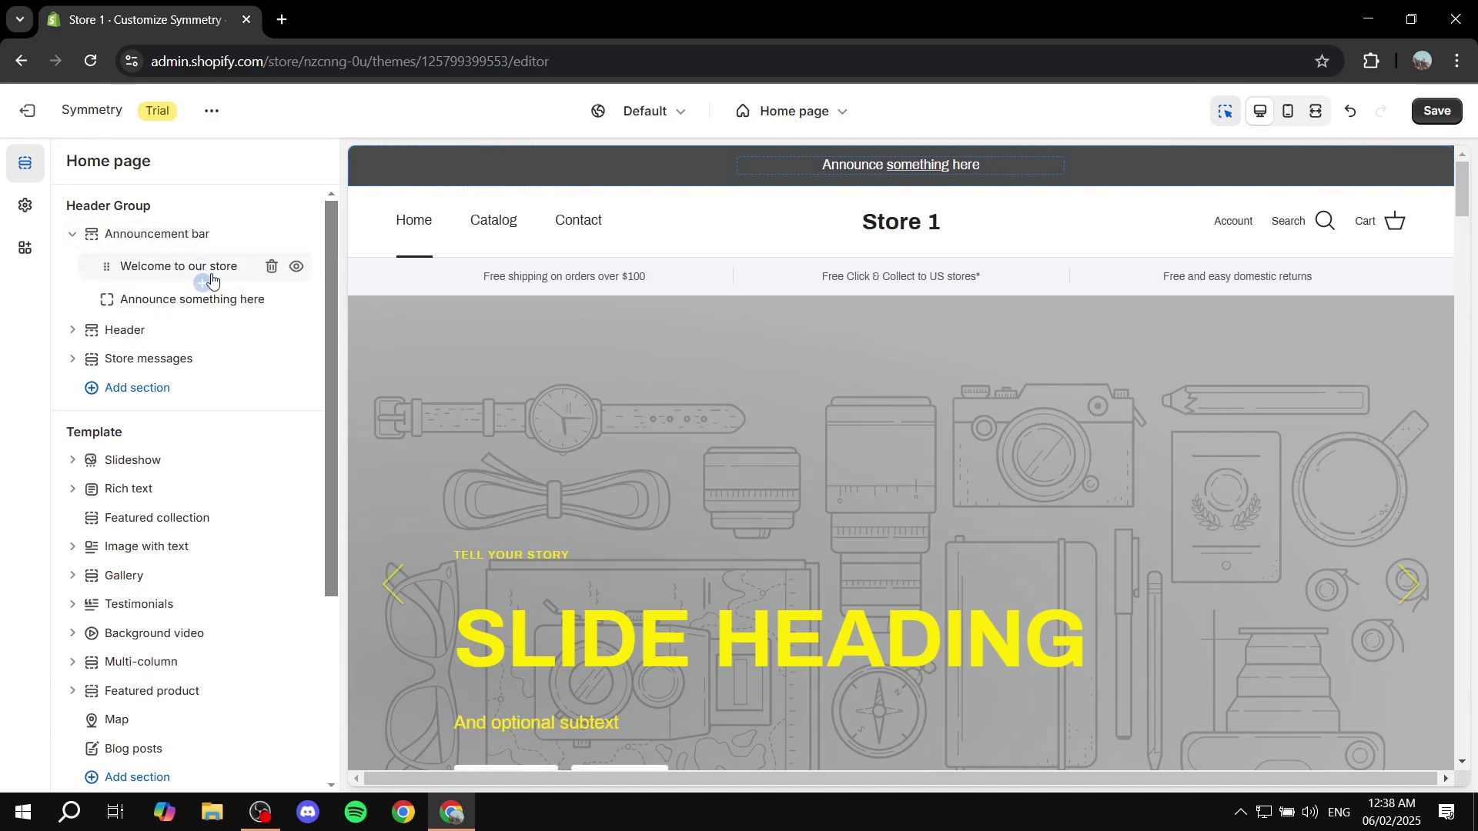
click(166, 268)
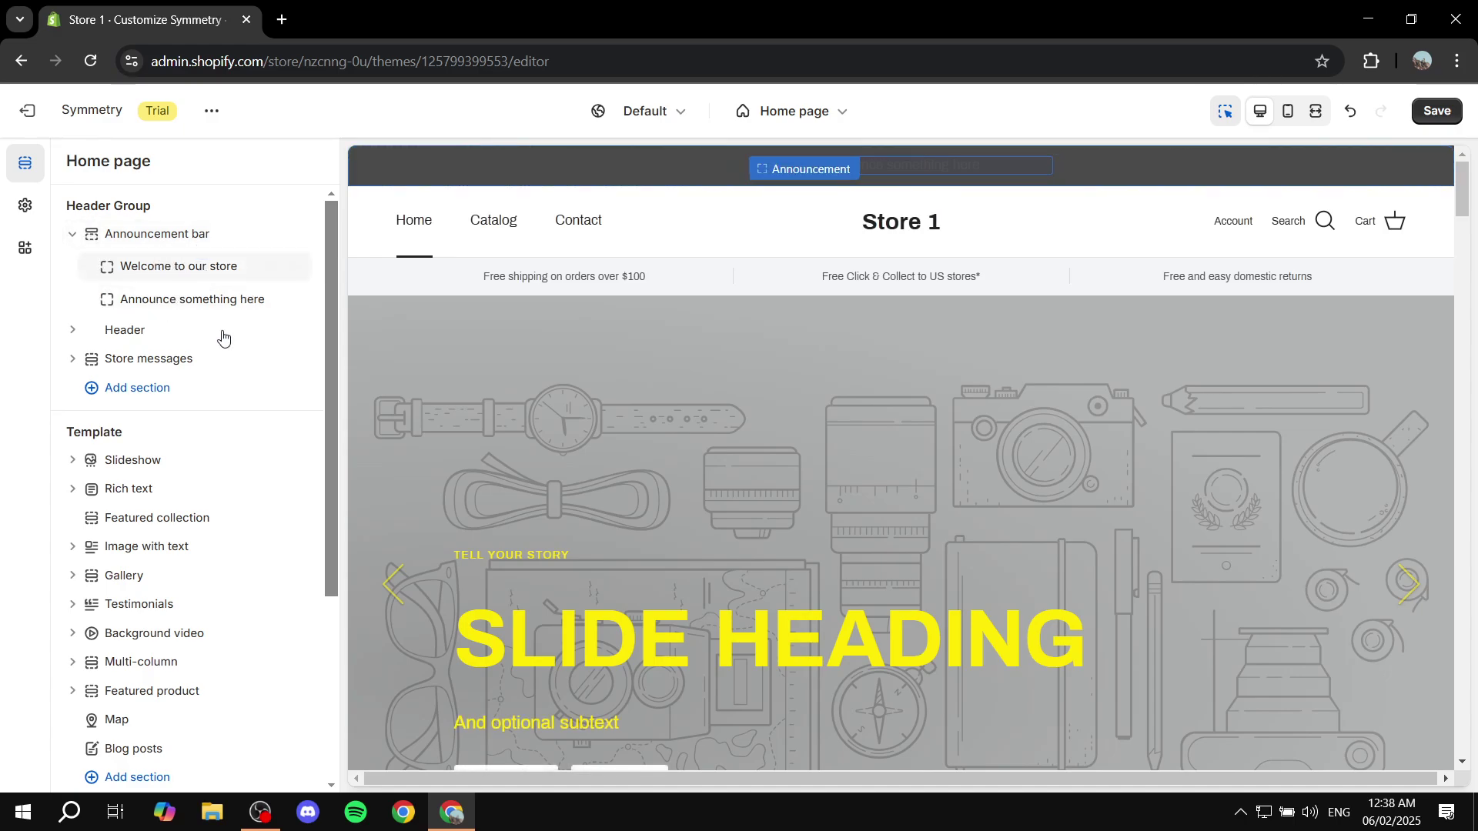
click(181, 268)
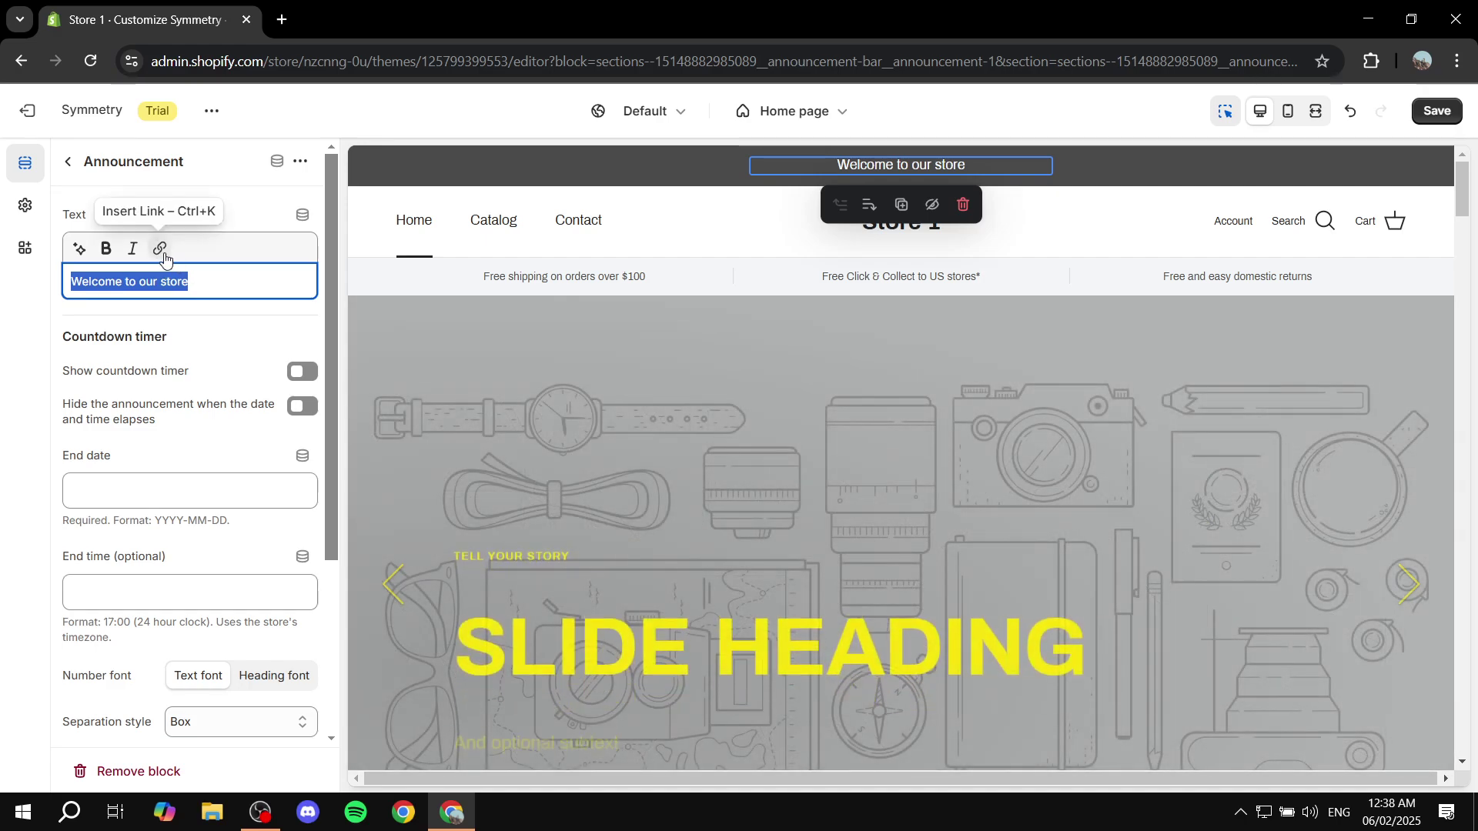
Step: Examine the link options for the announcement text, including the product link targets, and close them without inserting a link
click(159, 247)
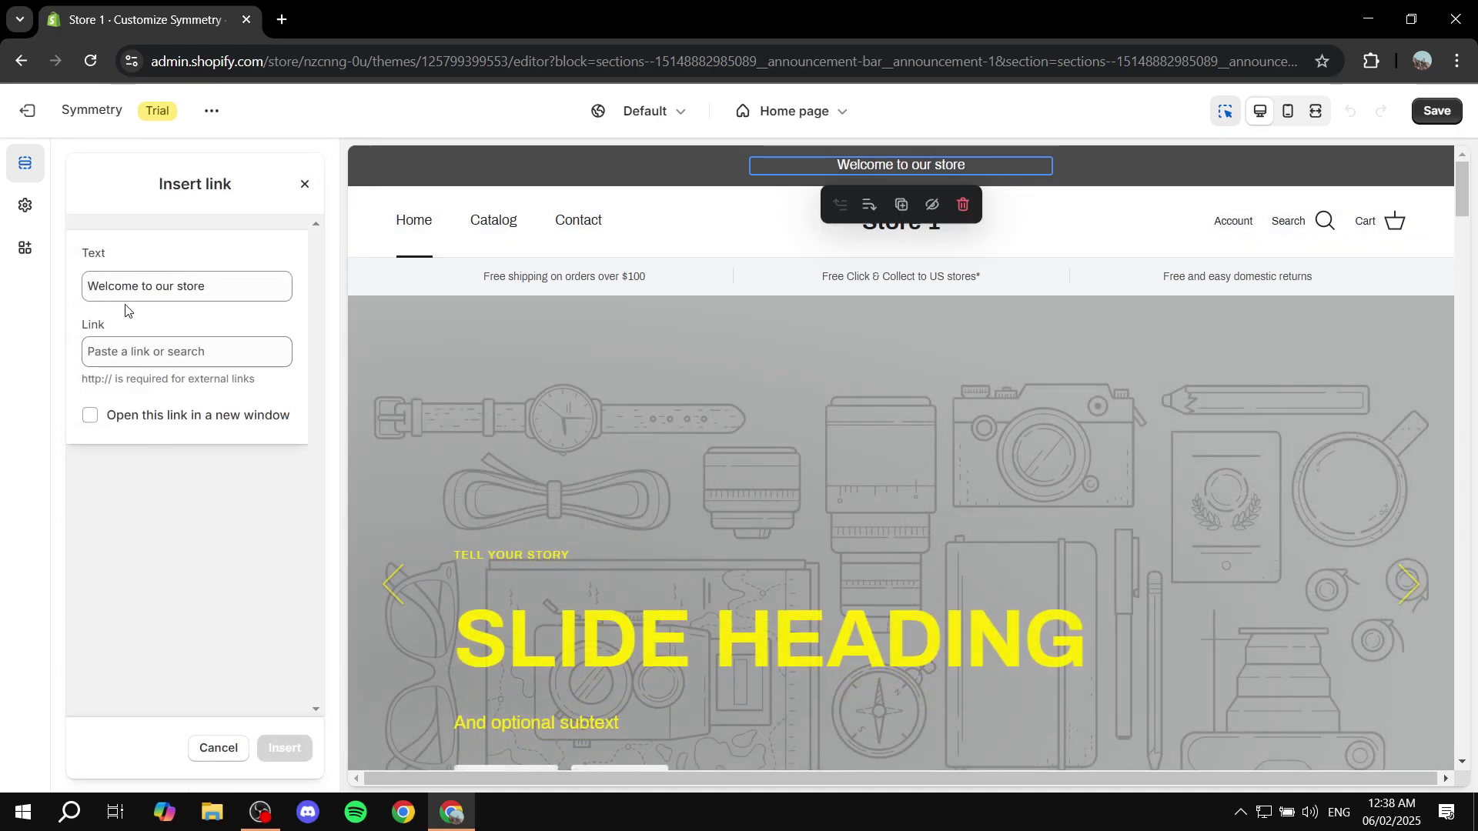
click(233, 283)
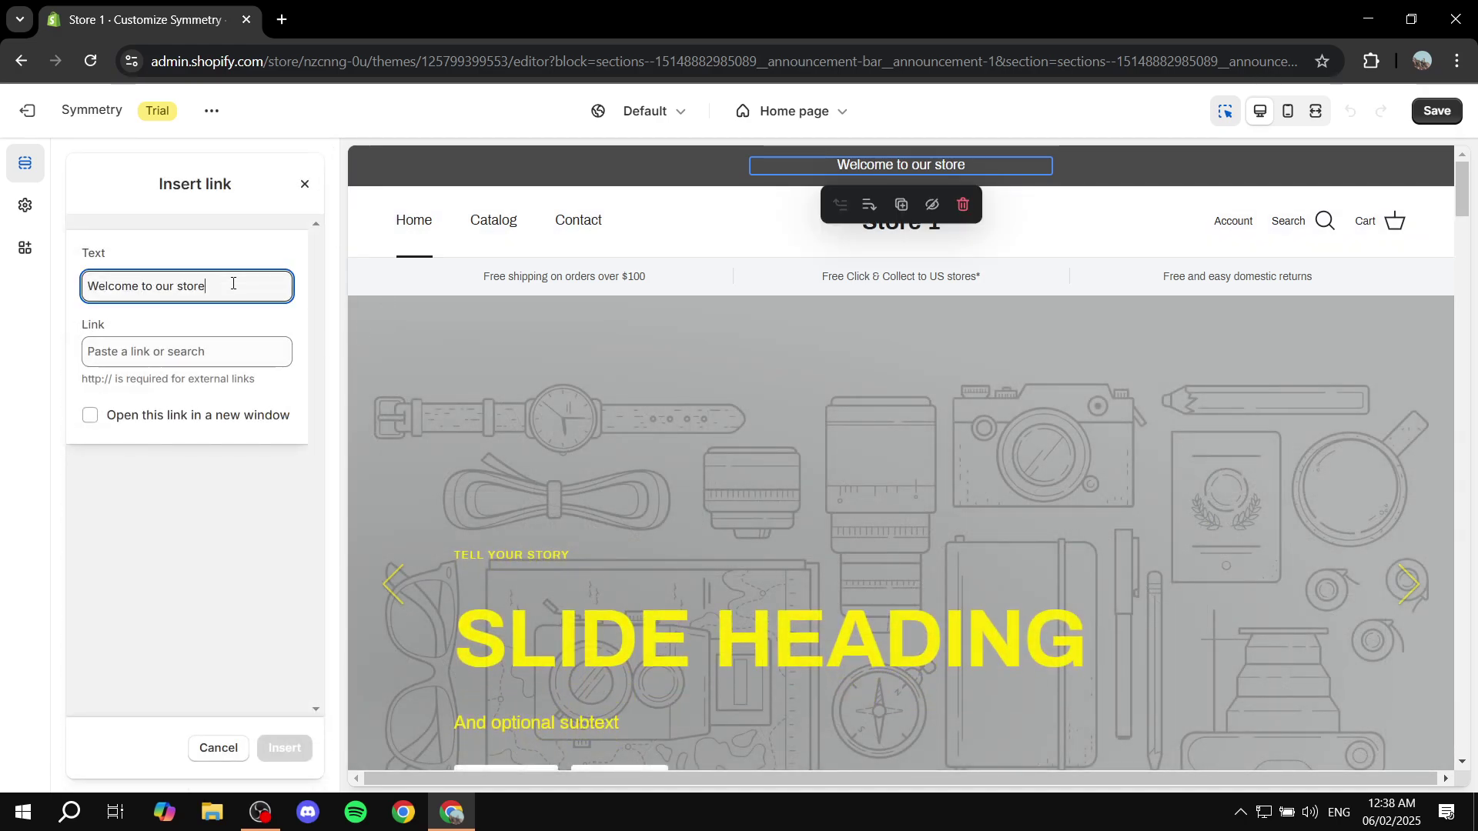
click(179, 344)
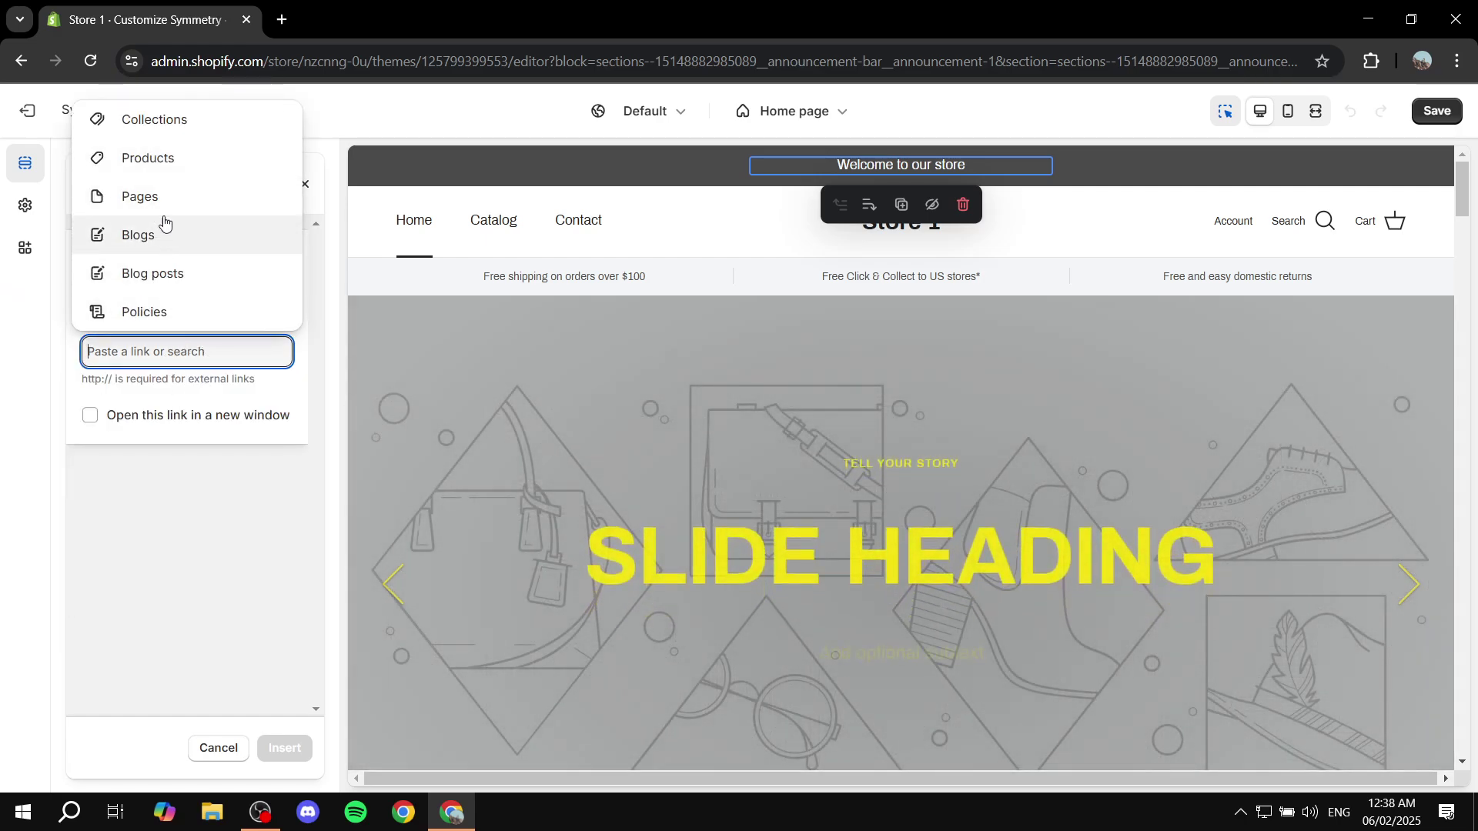
click(154, 158)
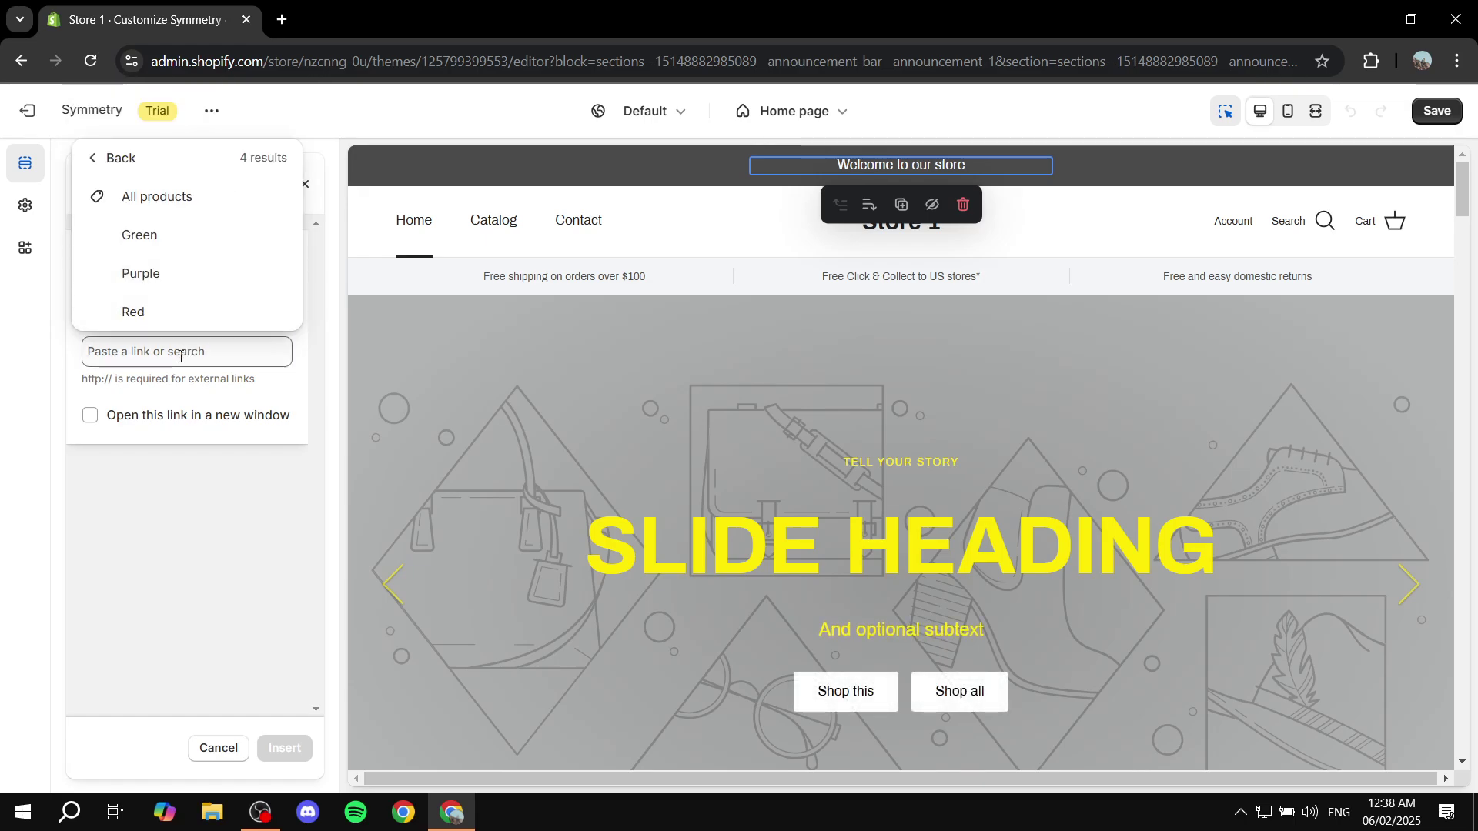
click(108, 158)
click(112, 475)
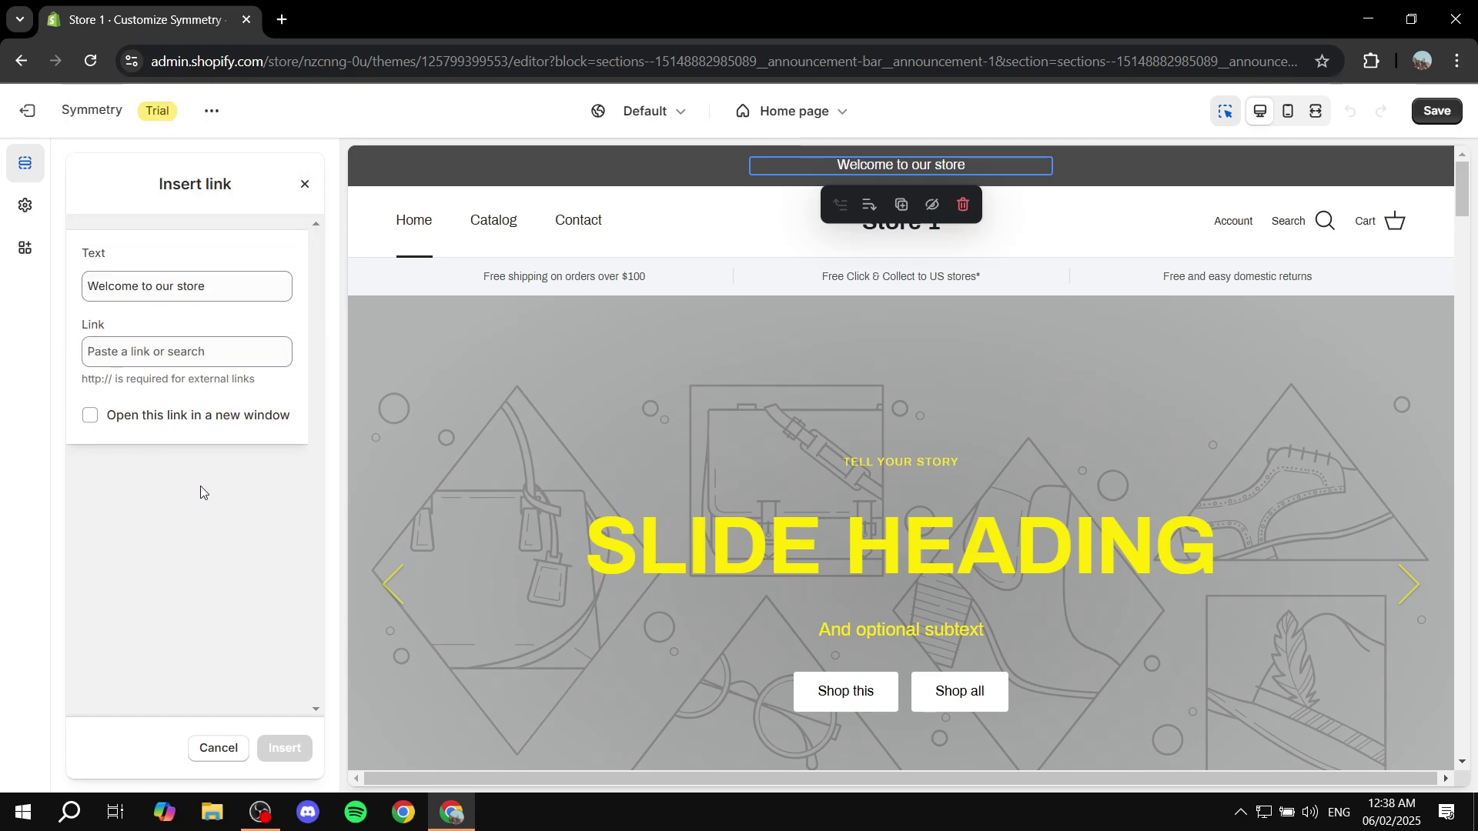
click(304, 188)
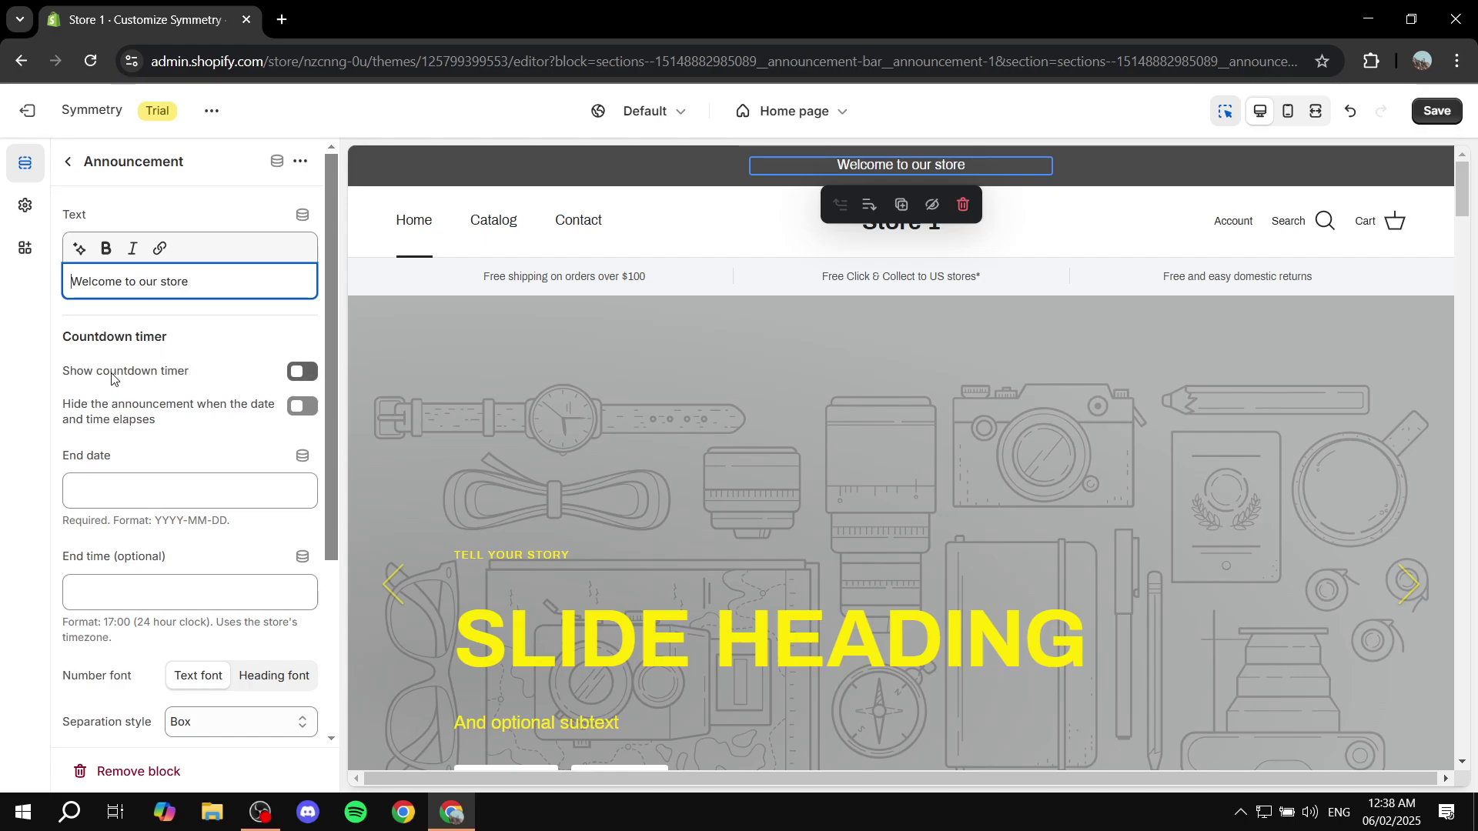
Step: Turn the announcement's countdown timer on and off again, returning to the section outline with the announcement bar collapsed
click(300, 372)
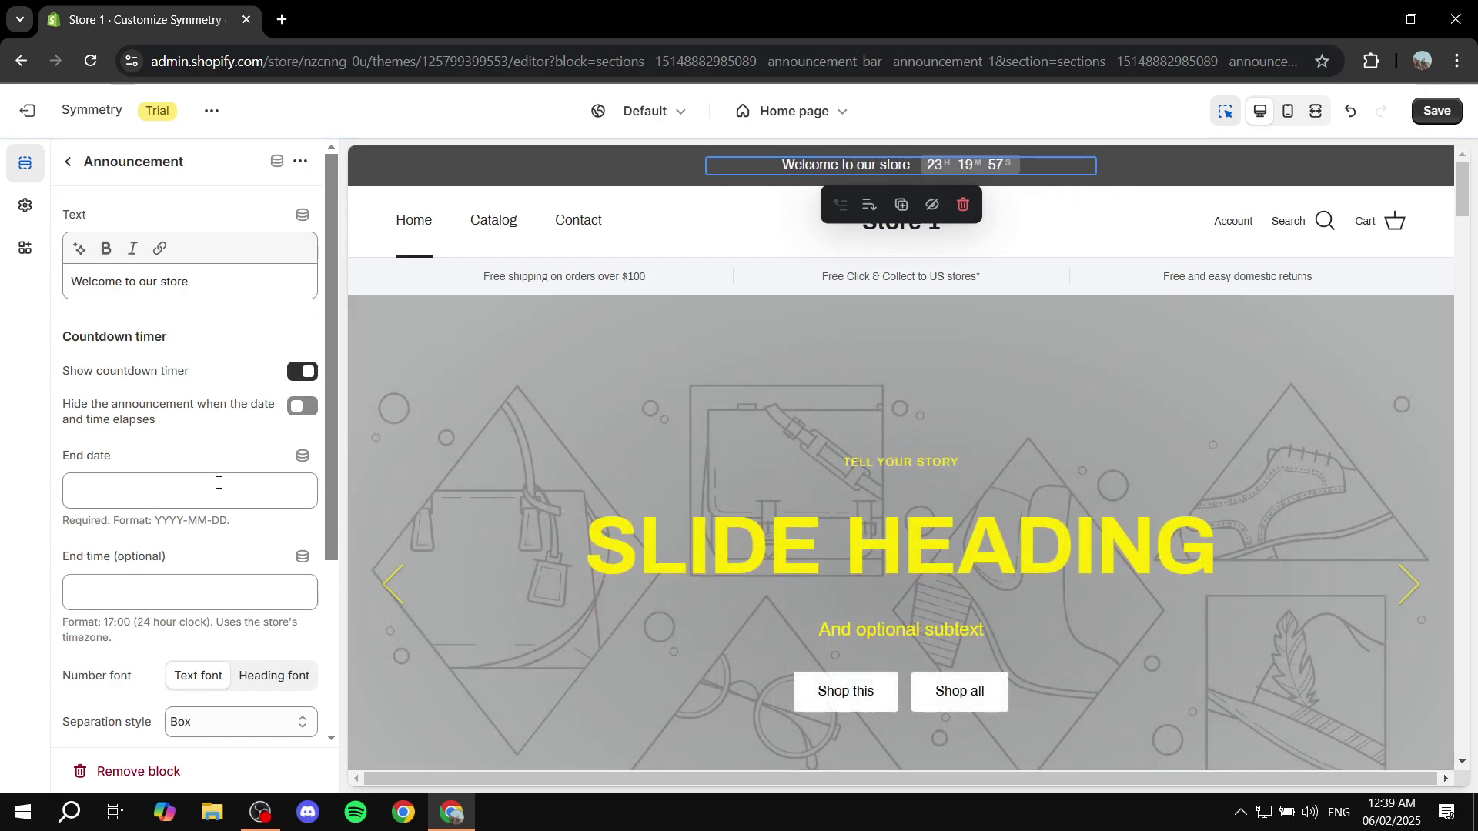
drag(68, 459, 174, 462)
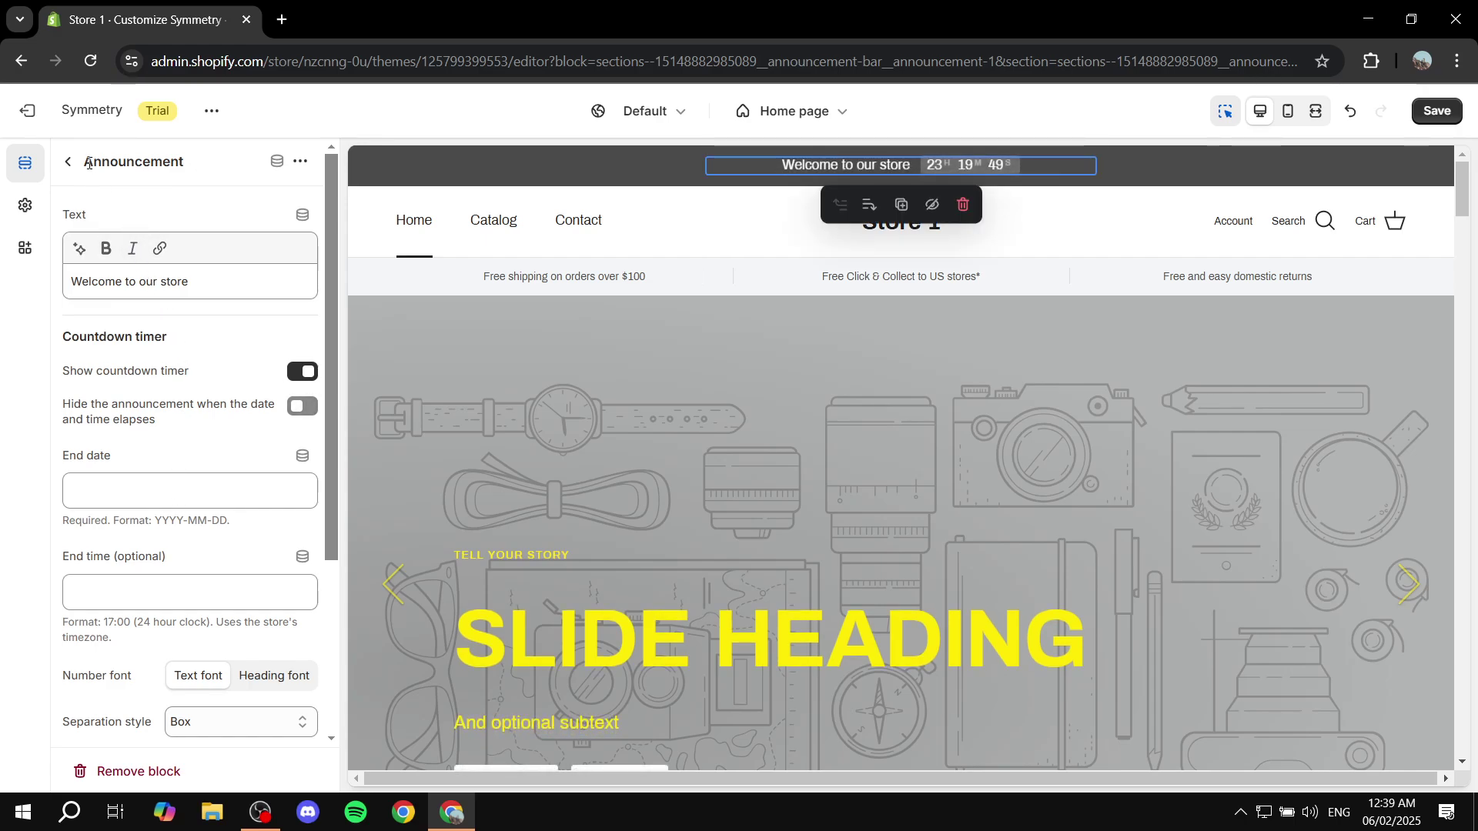
click(311, 378)
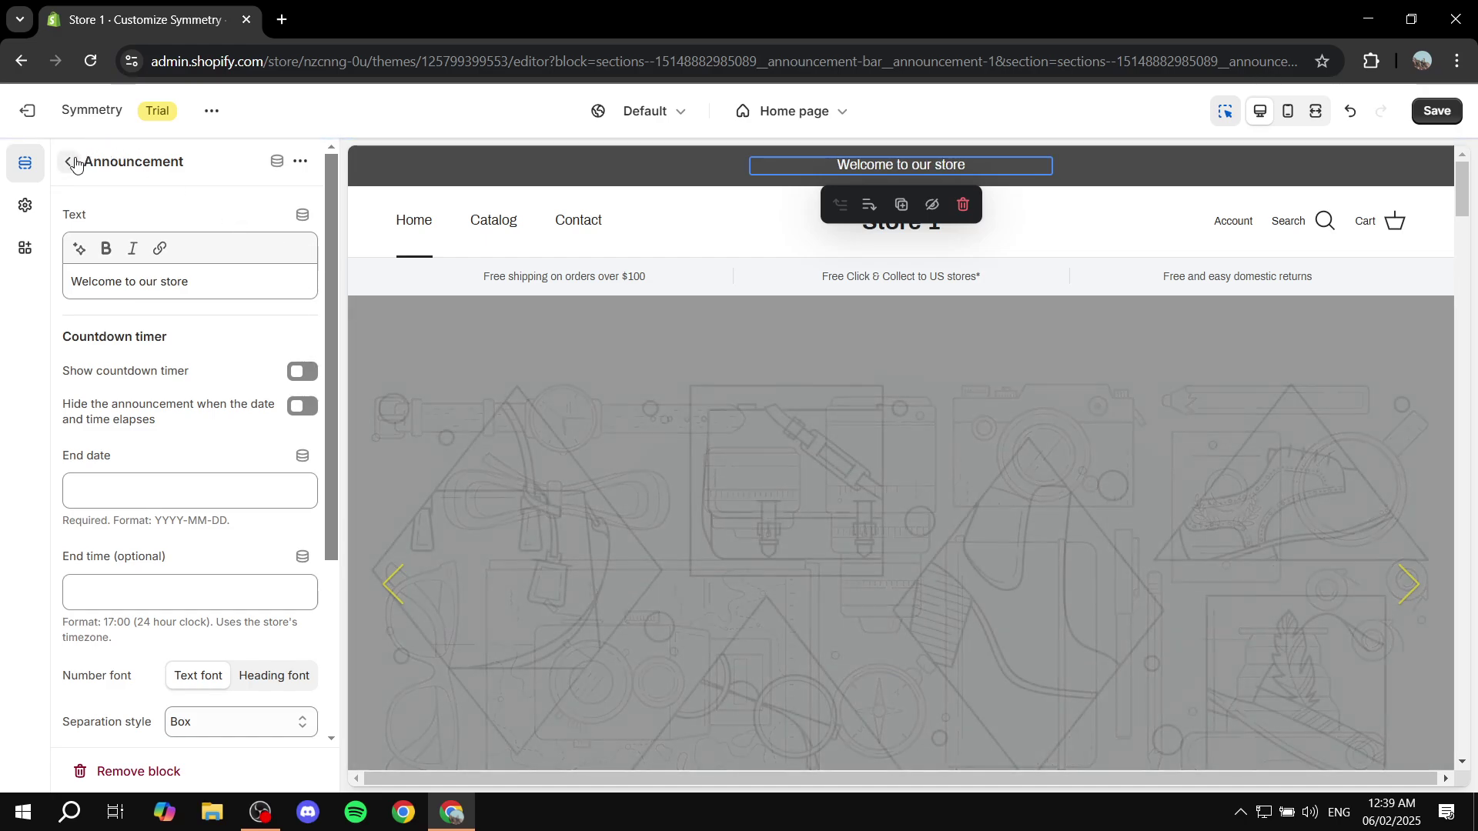
click(68, 162)
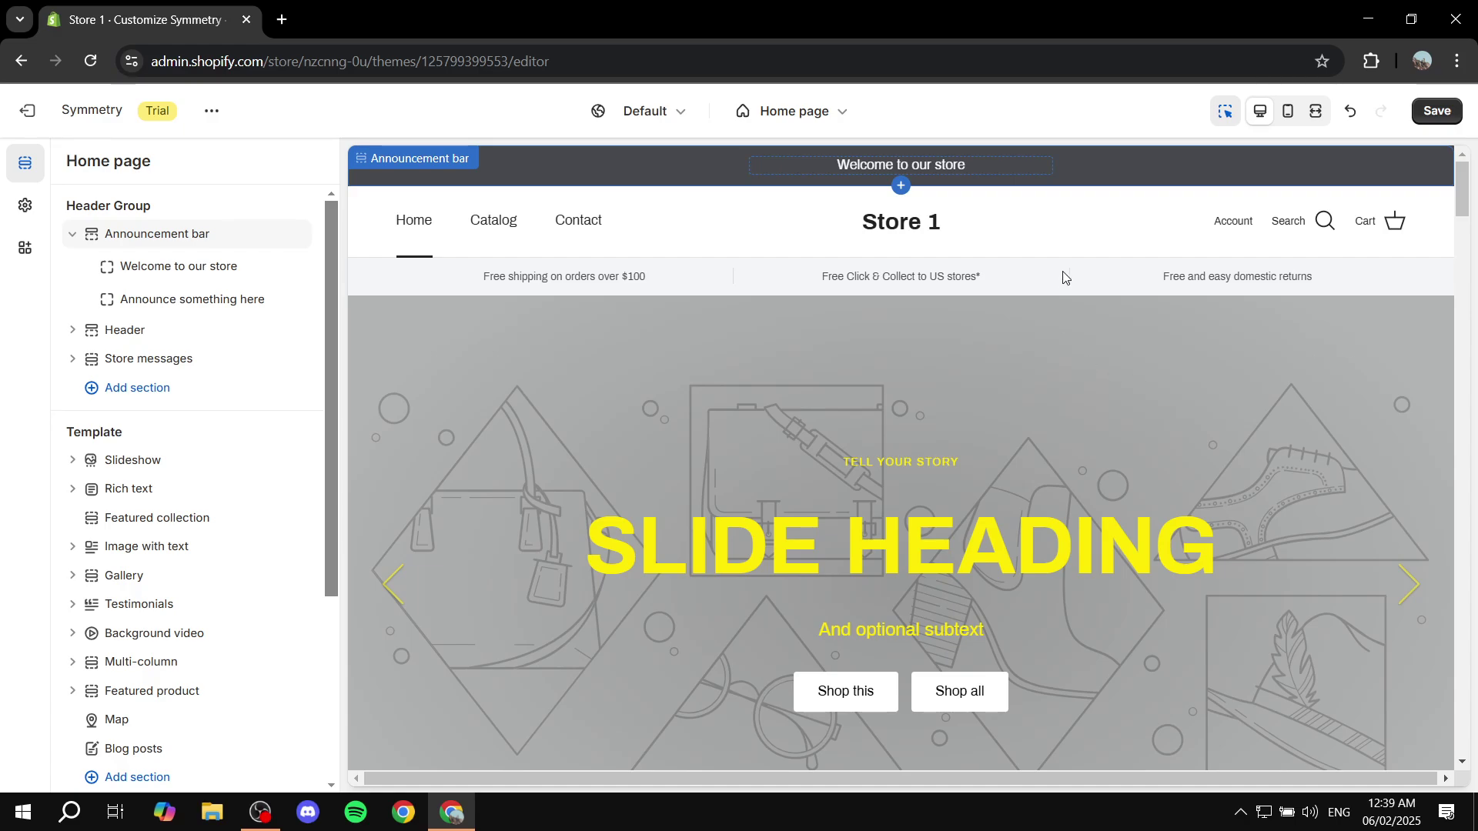
click(70, 234)
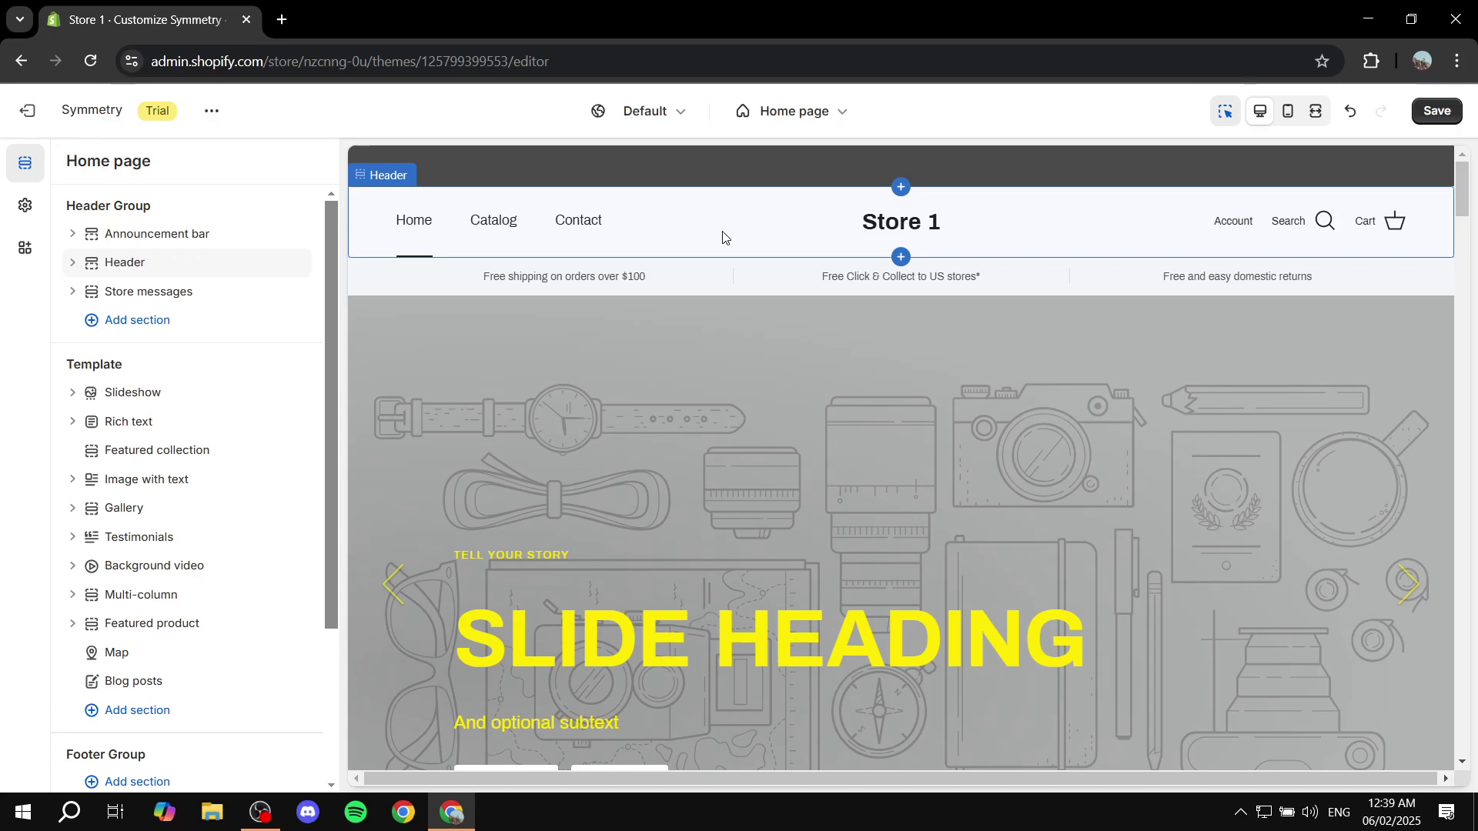
Step: Open the Header section's settings and examine the replacement sources for the default logo without changing it
click(135, 265)
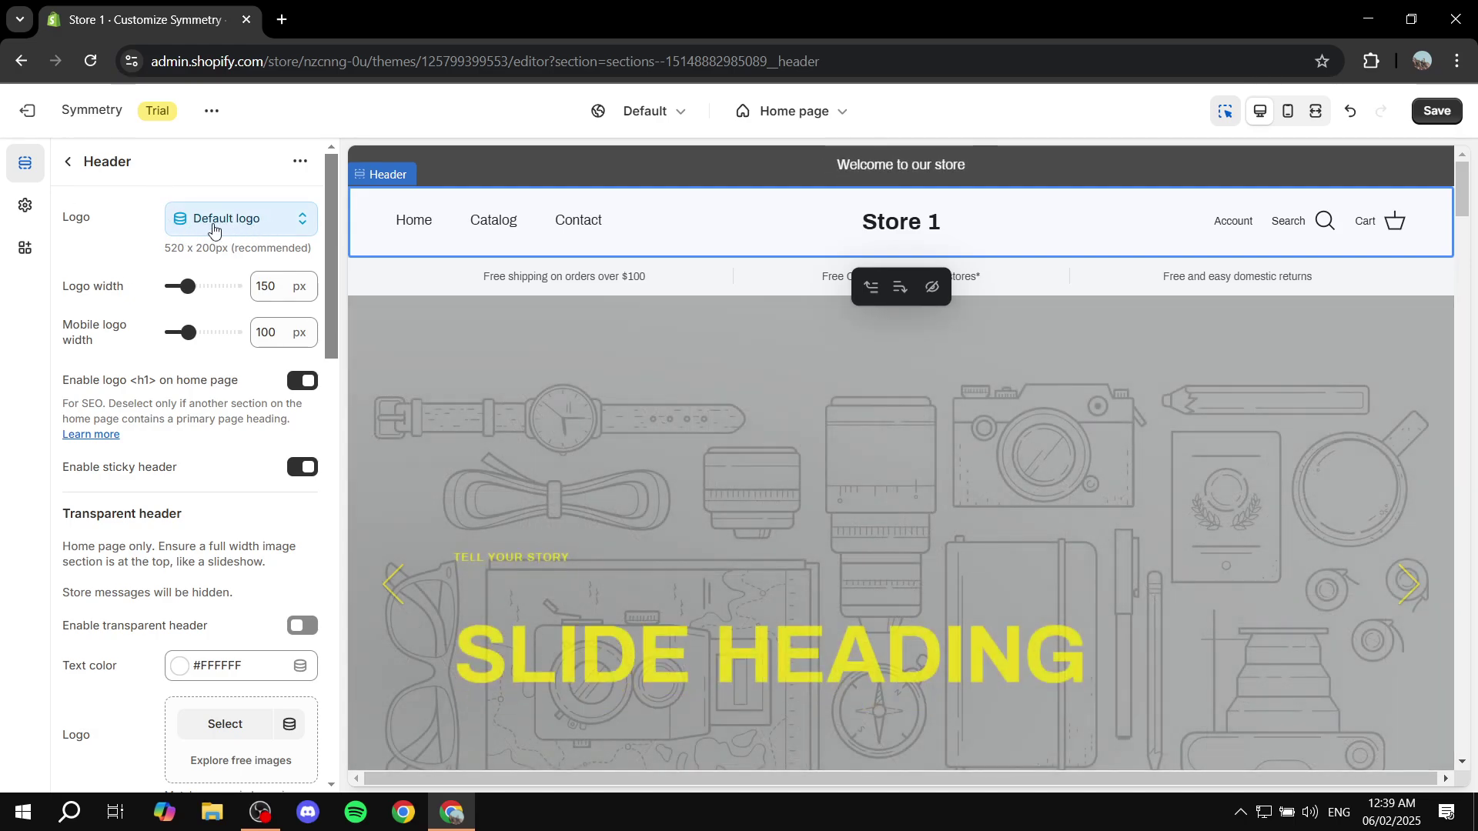
click(241, 221)
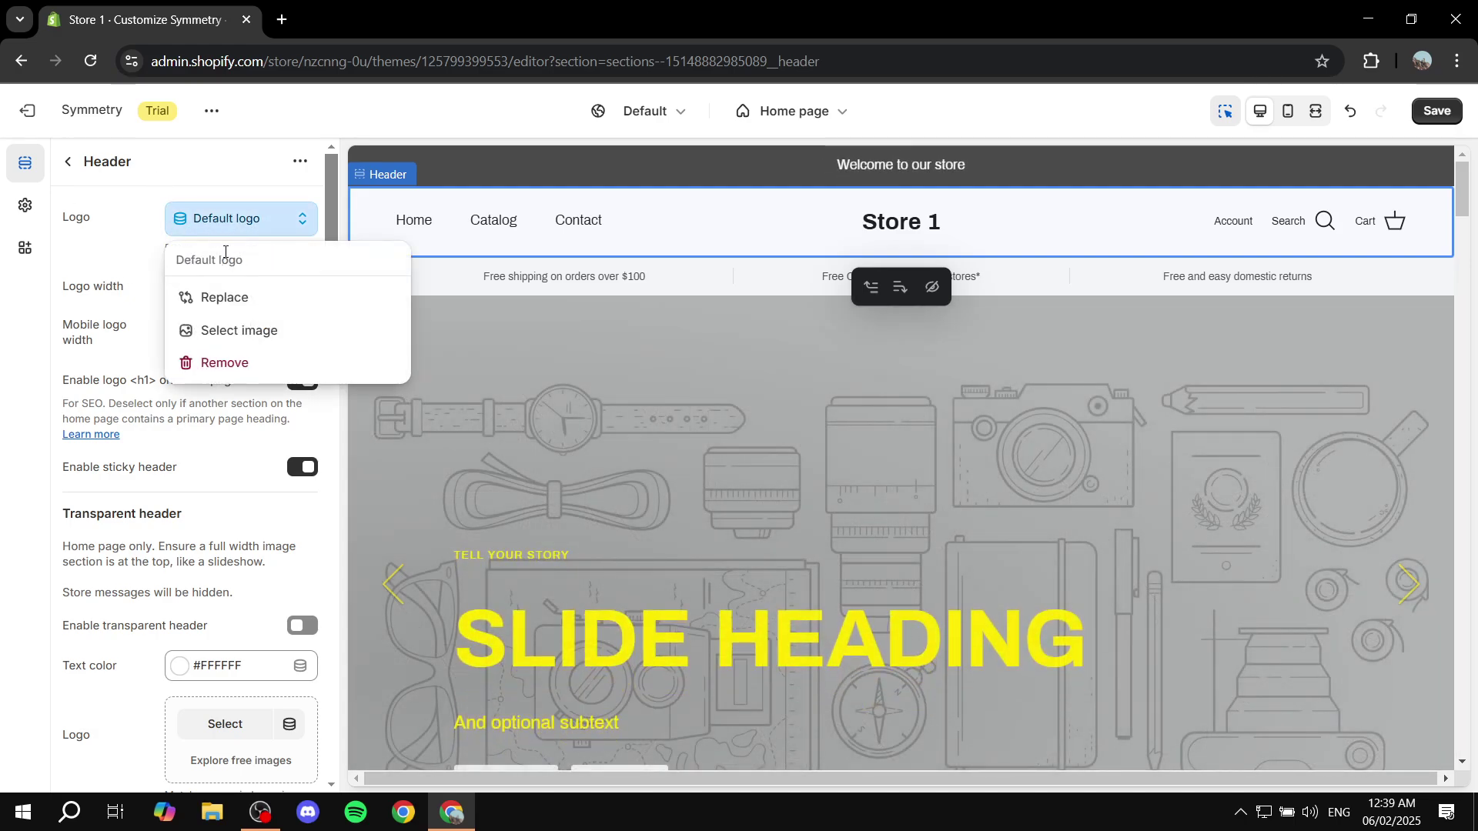
click(222, 297)
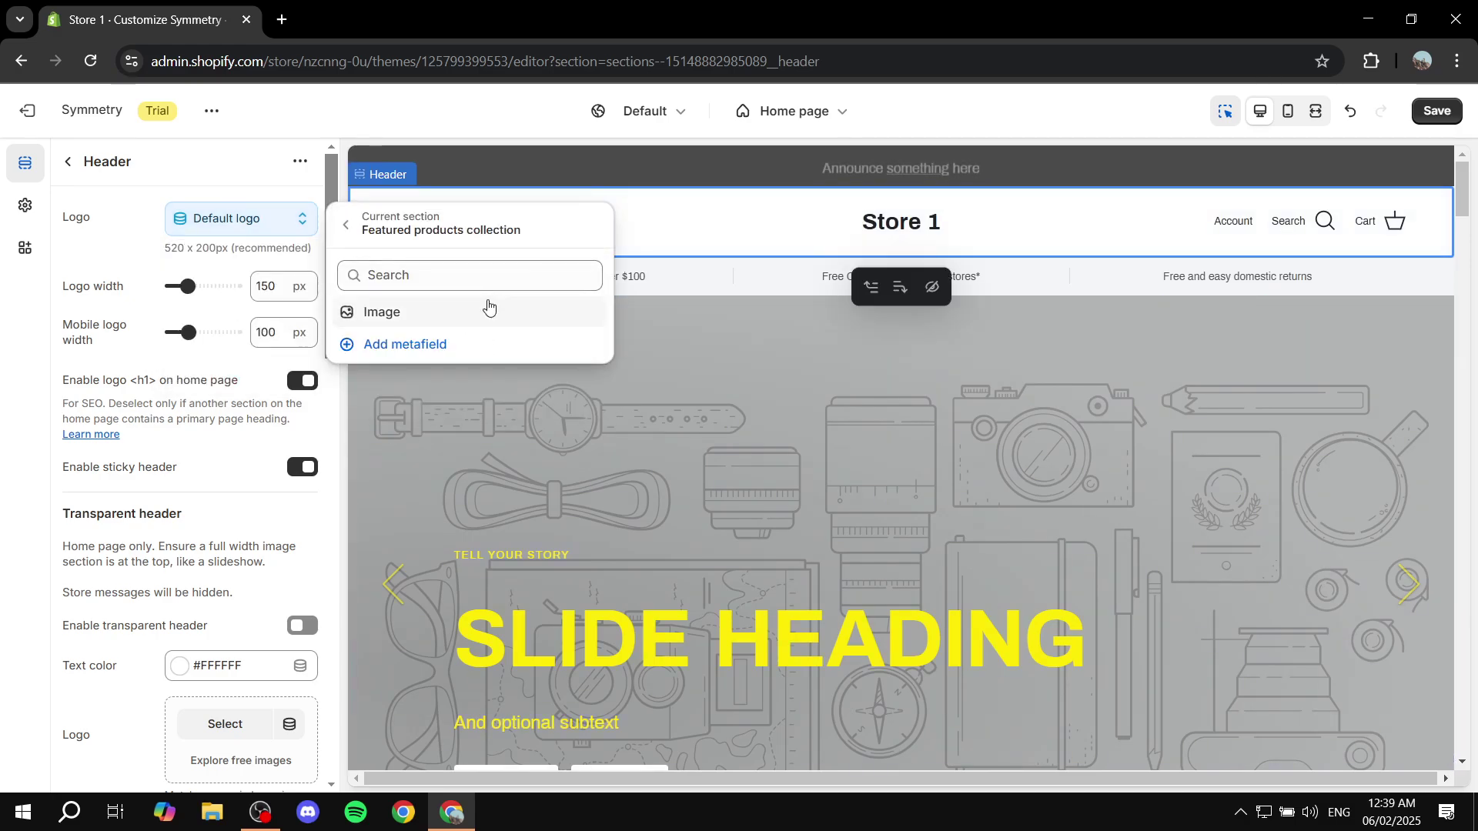
click(345, 230)
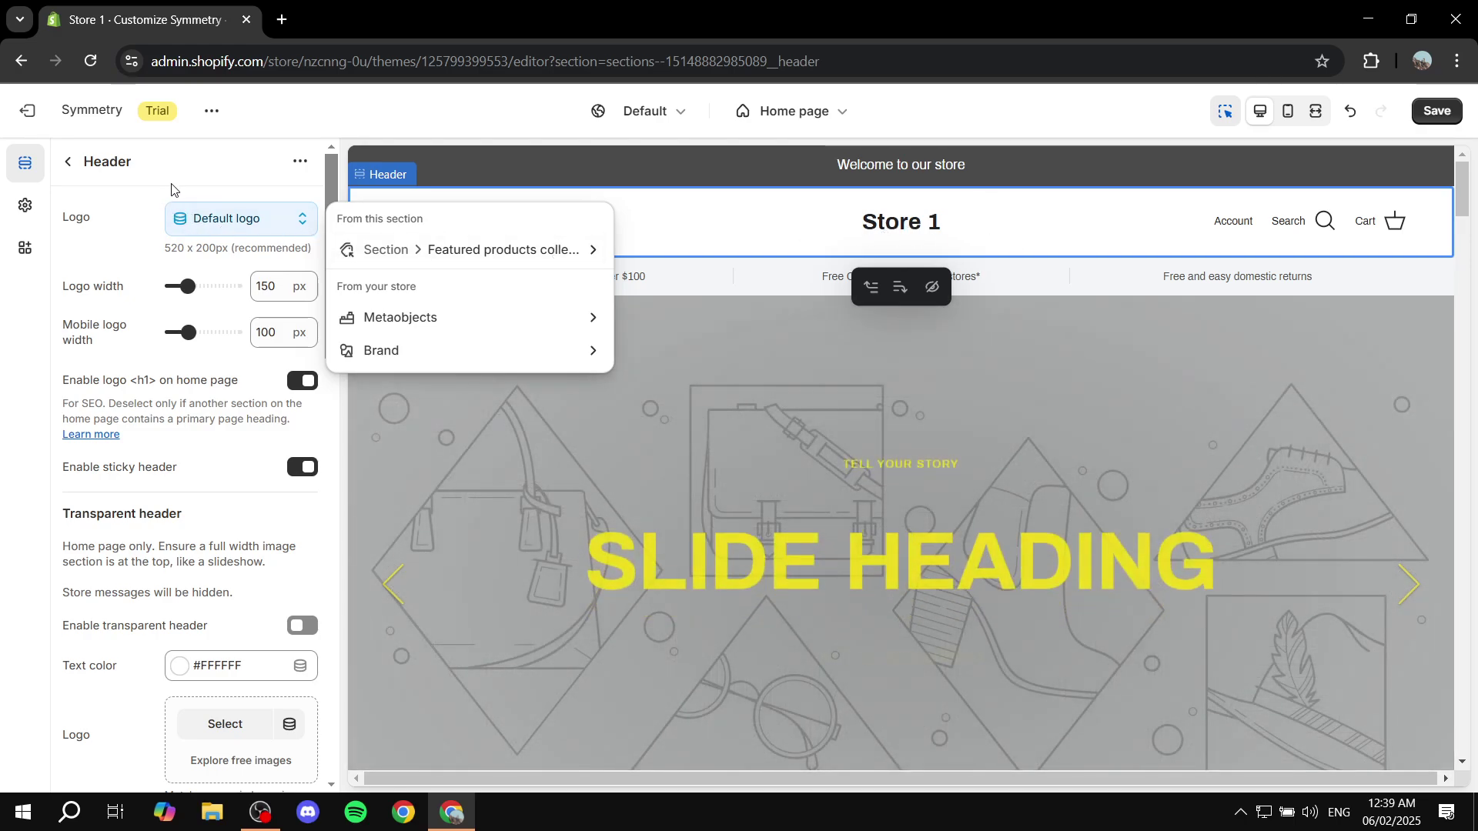
click(221, 191)
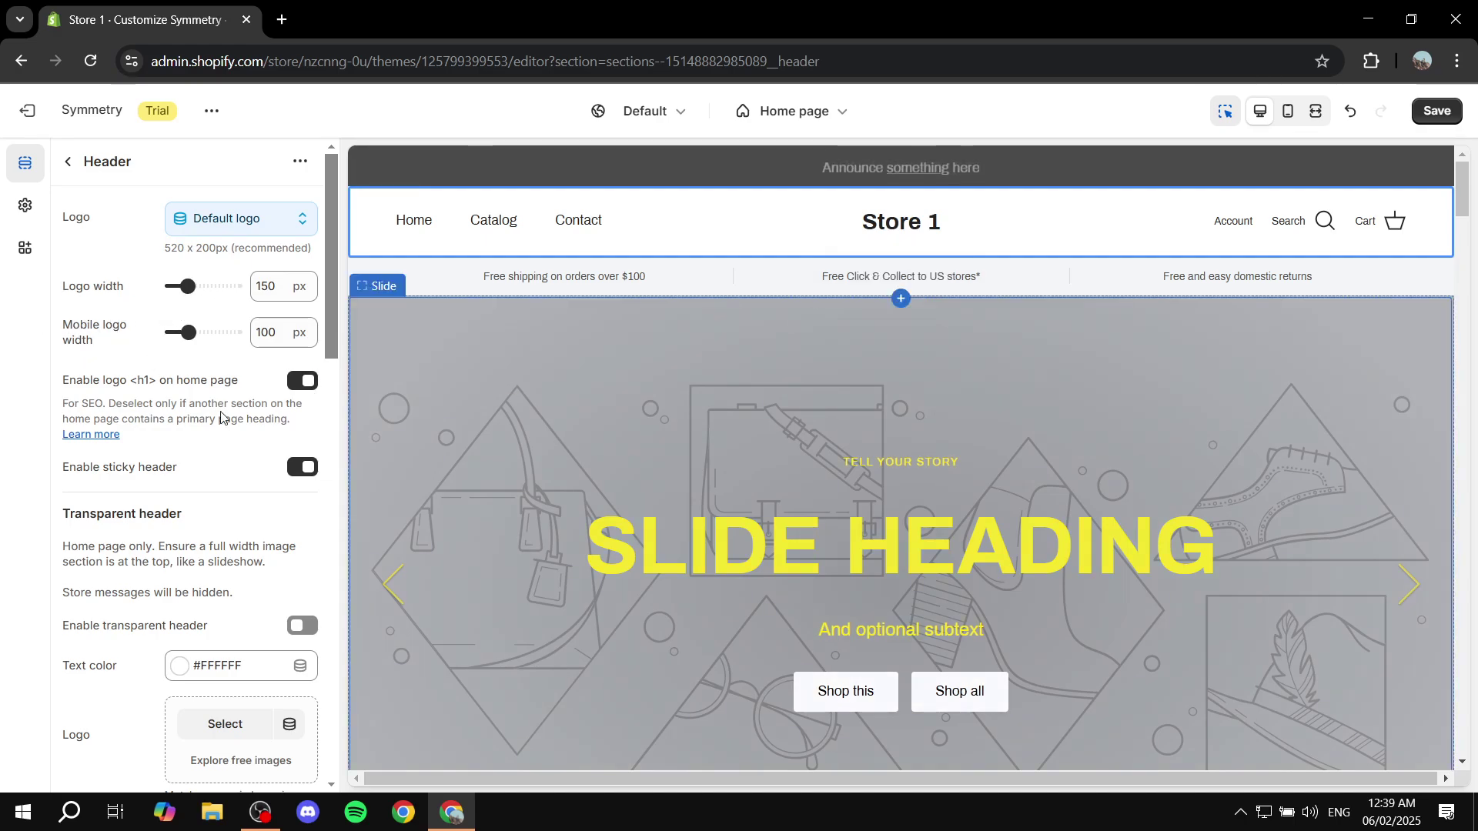
Step: Review the header's transparent header and navigation settings, including the replace, edit and remove options for the main menu
scroll(142, 416, down, 4)
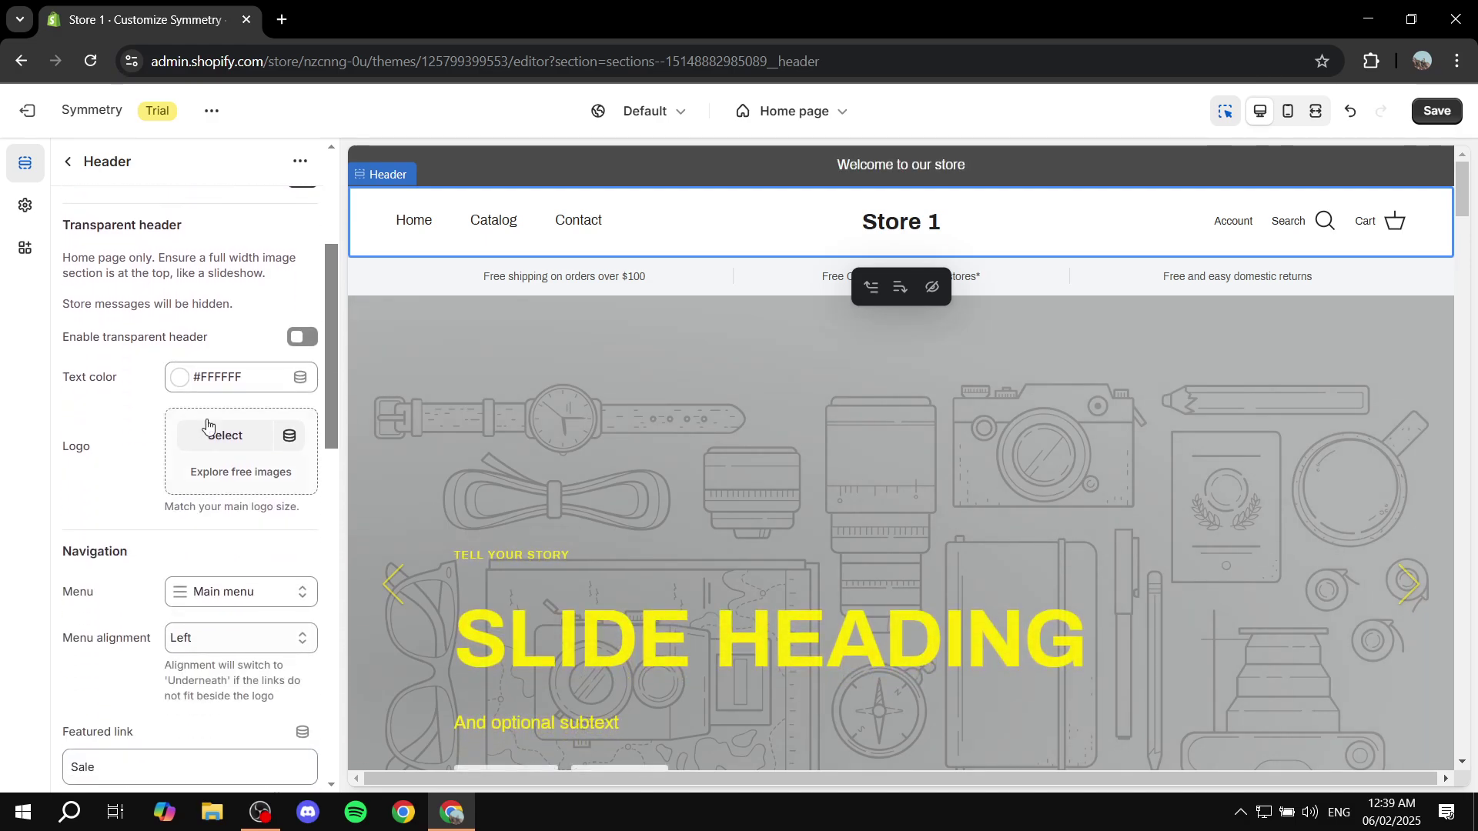
scroll(264, 514, down, 7)
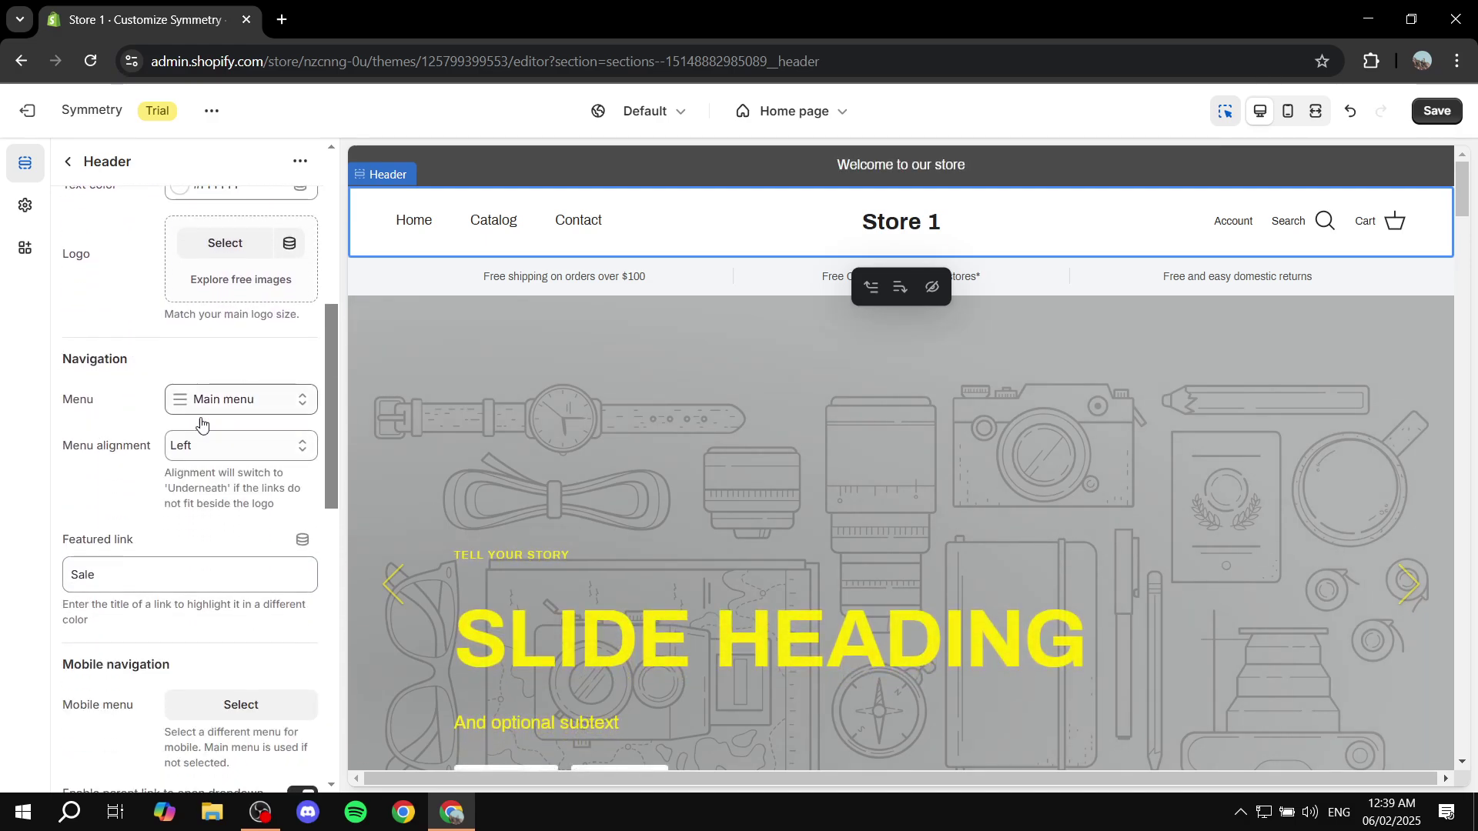
scroll(231, 326, up, 4)
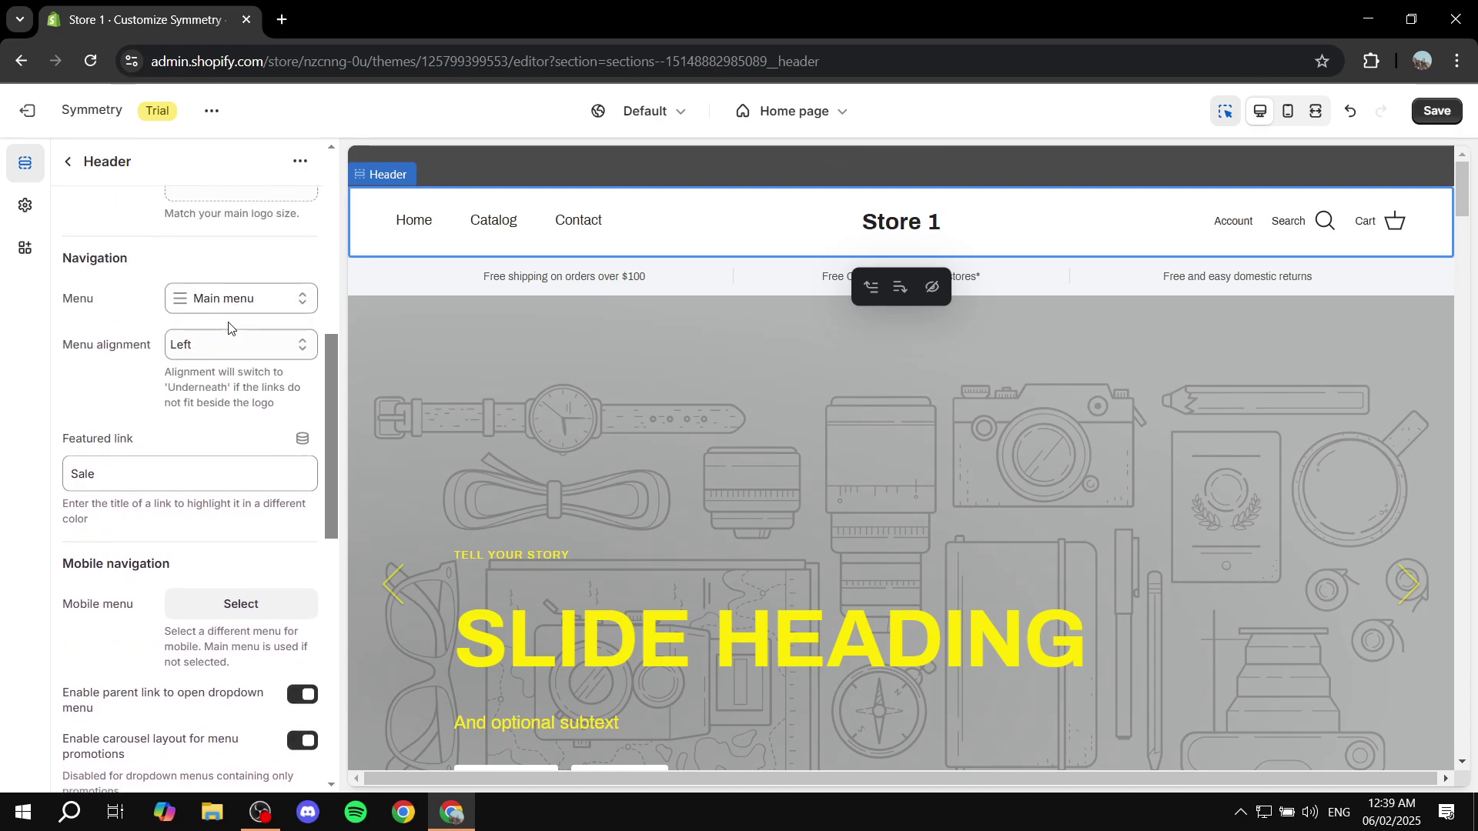
click(234, 302)
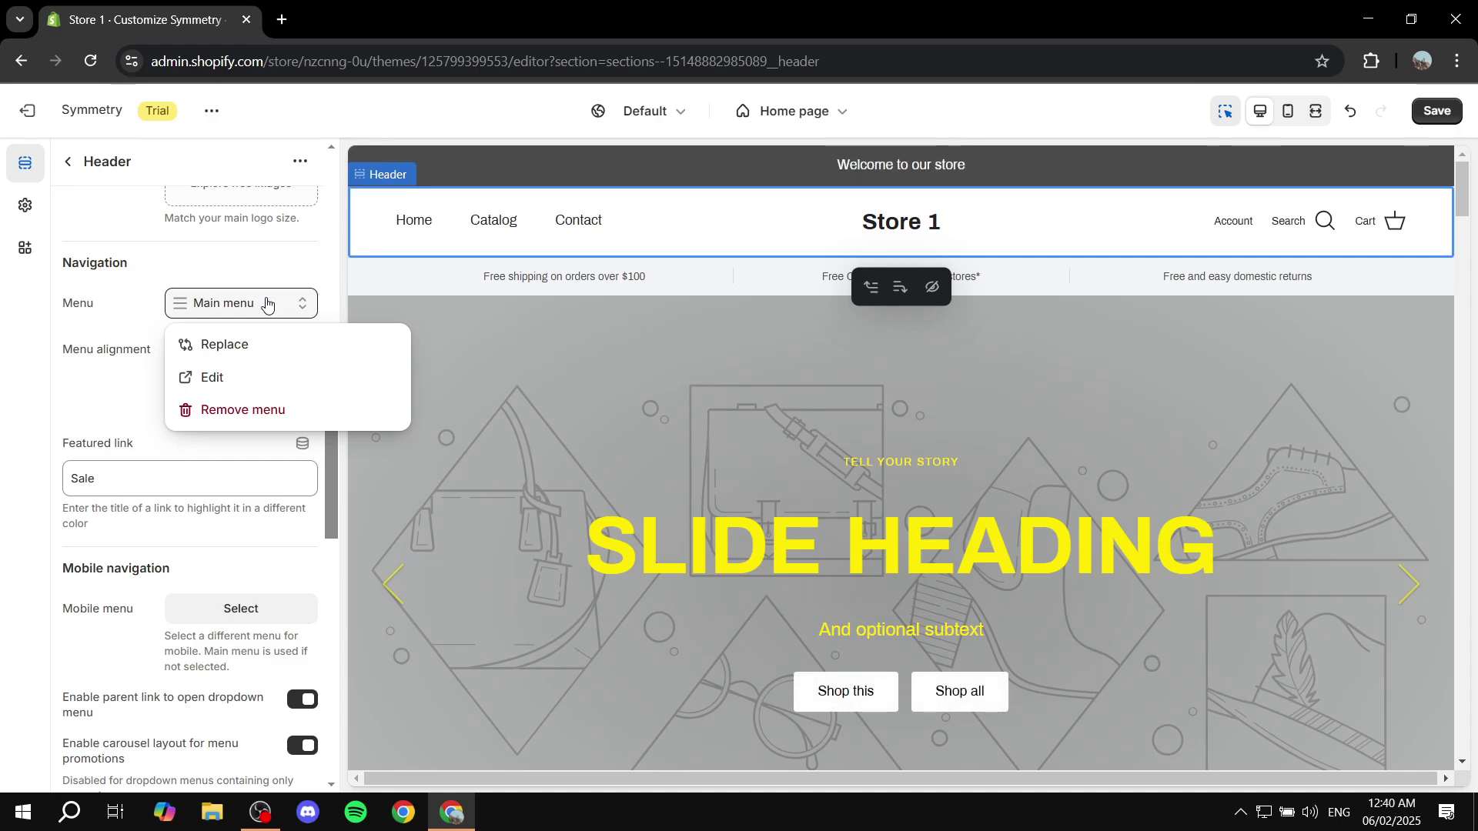
click(267, 303)
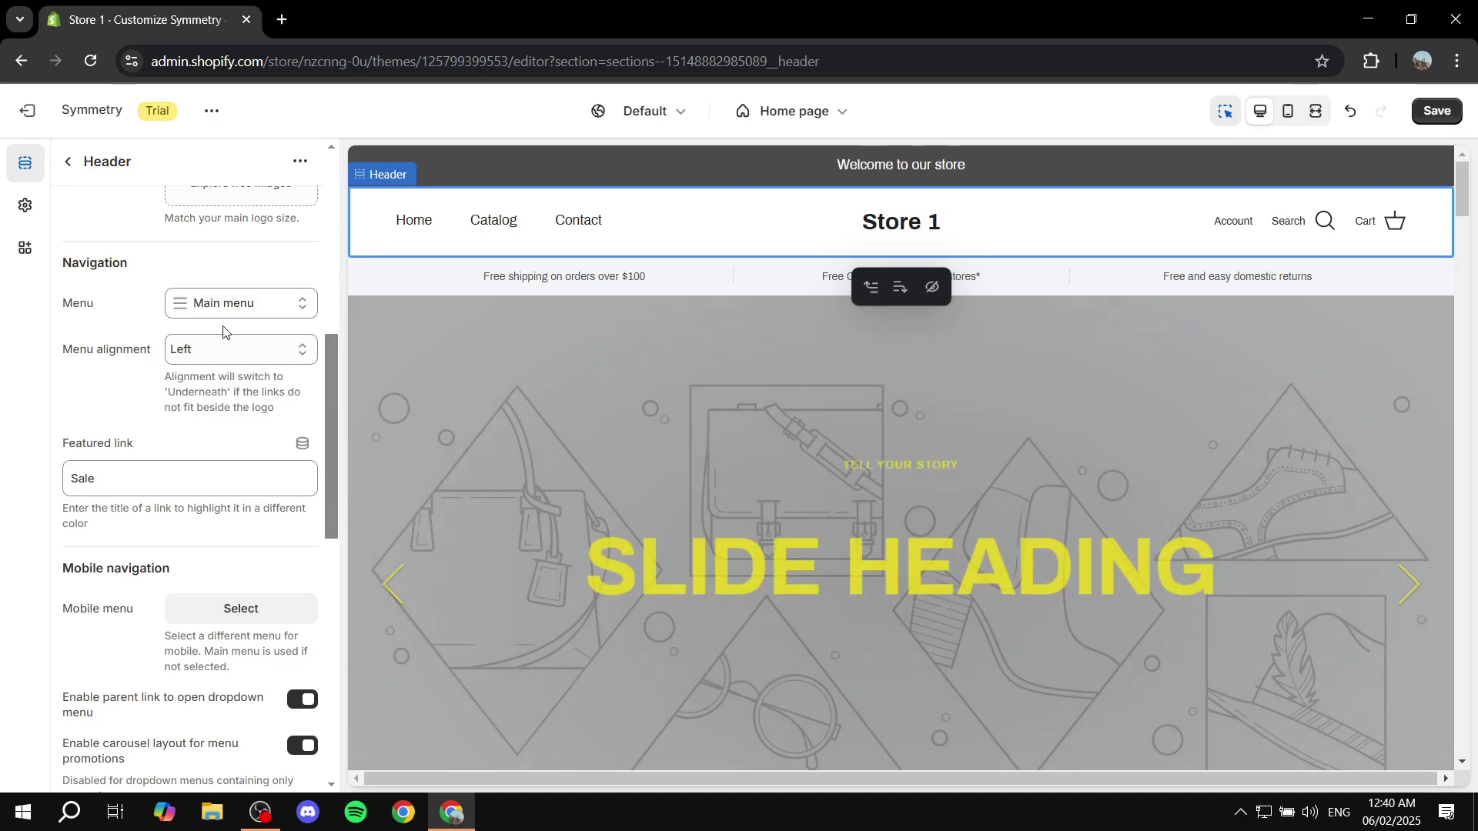
Step: Look over the header's mobile navigation, featured products and search settings, and return to the home page section outline
scroll(231, 331, down, 6)
scroll(277, 363, down, 4)
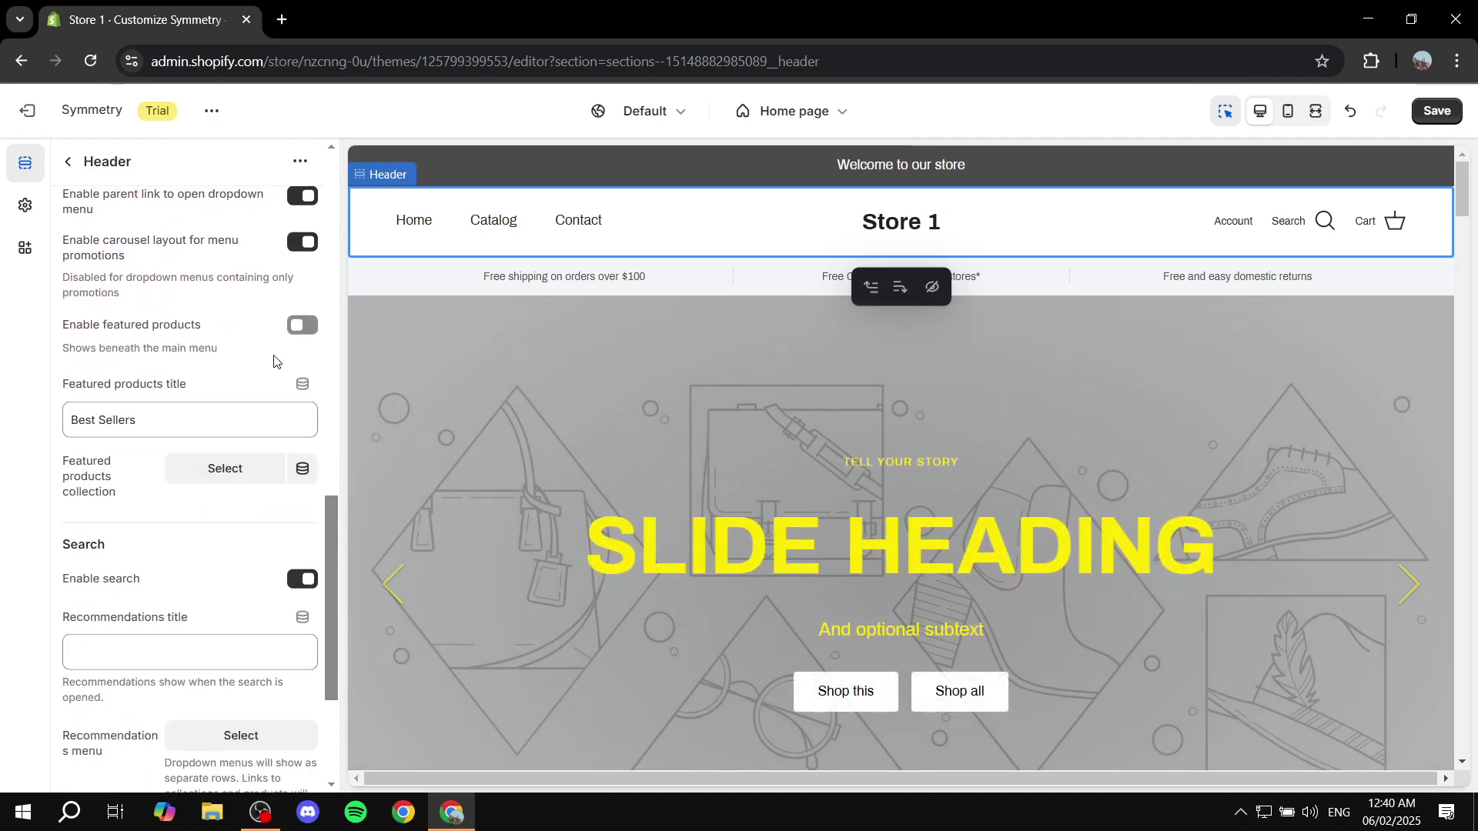
scroll(187, 379, up, 9)
scroll(187, 379, up, 10)
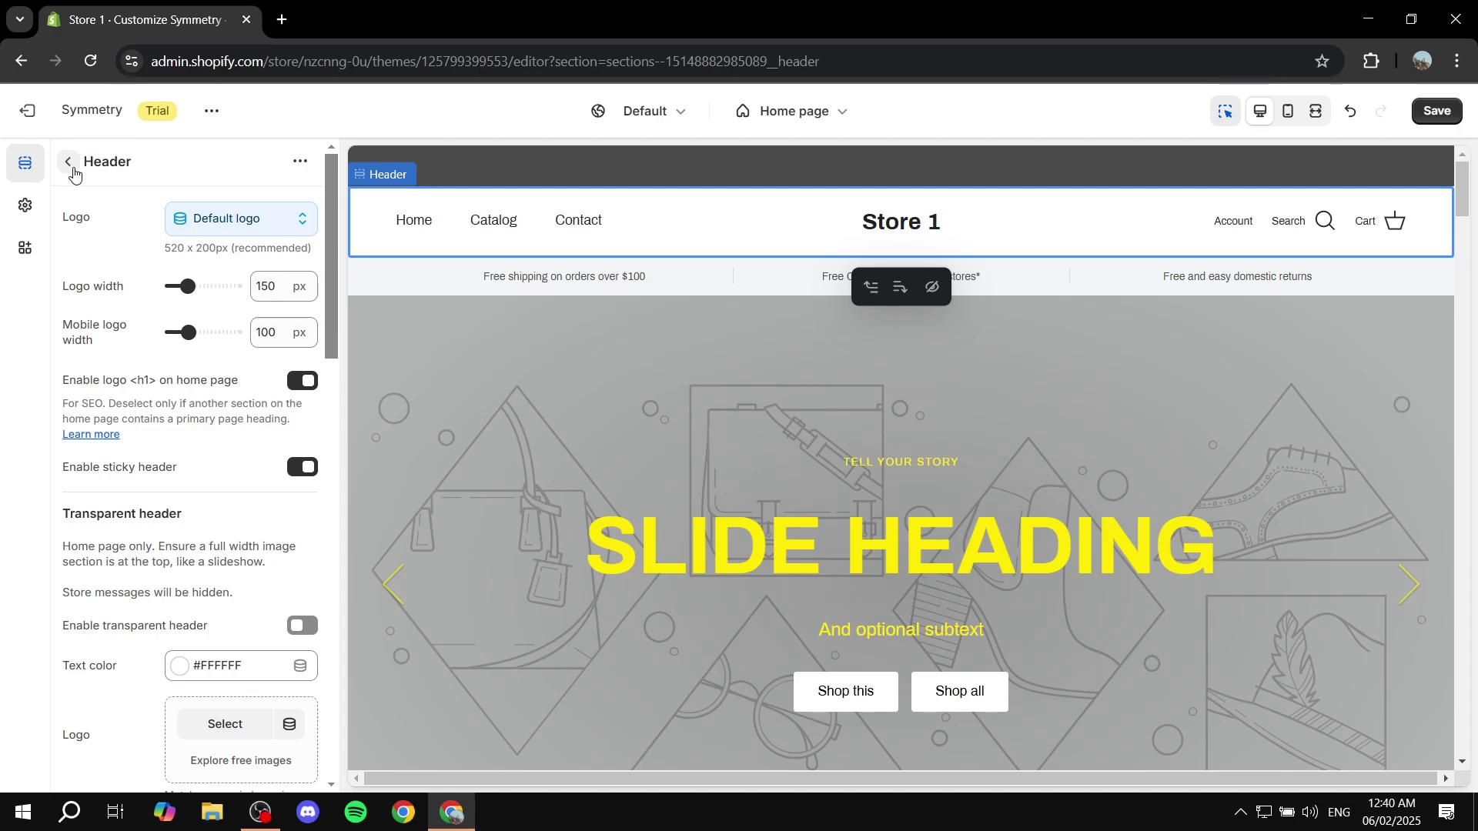
click(69, 160)
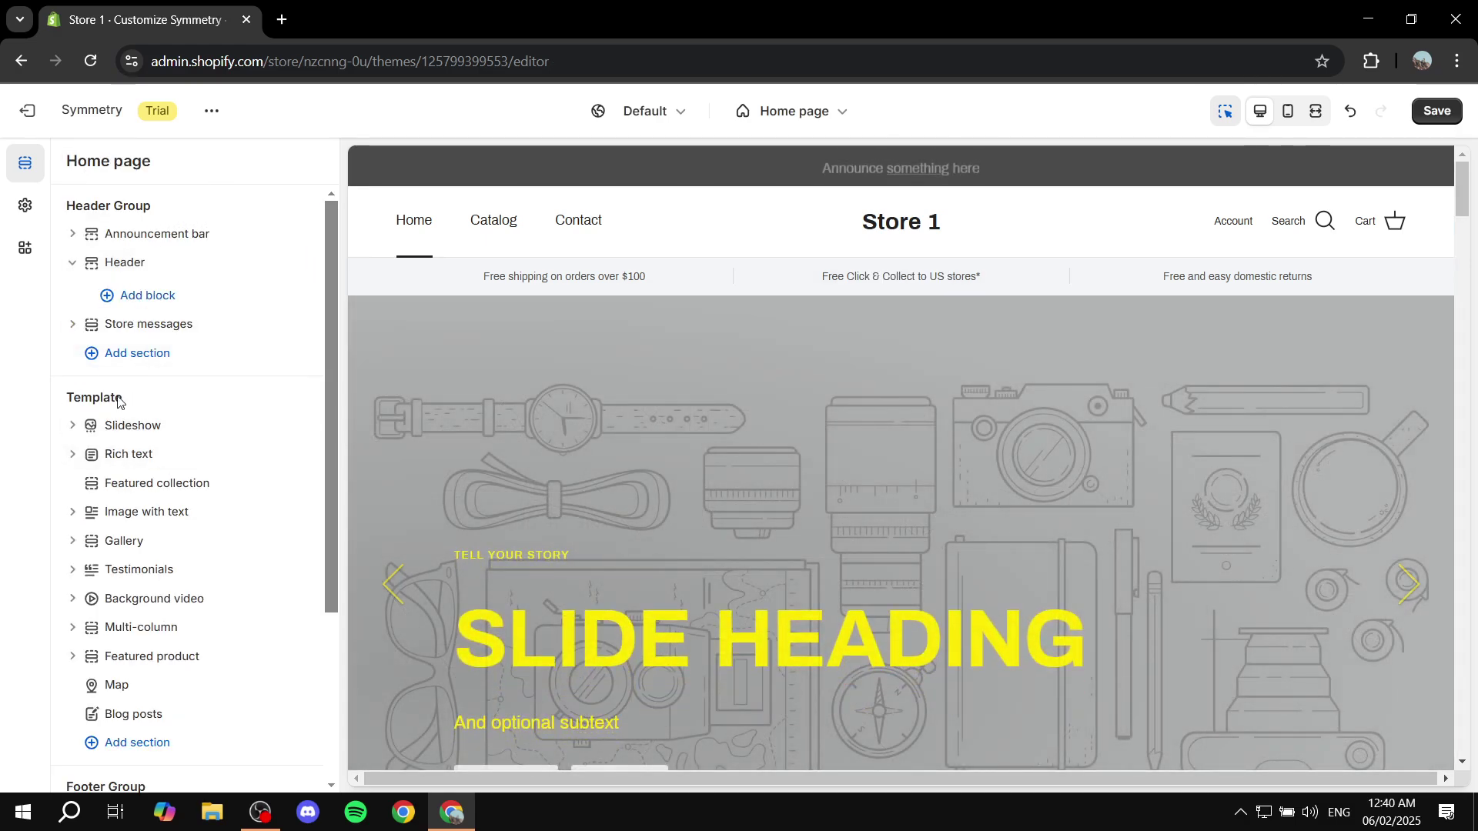
click(133, 266)
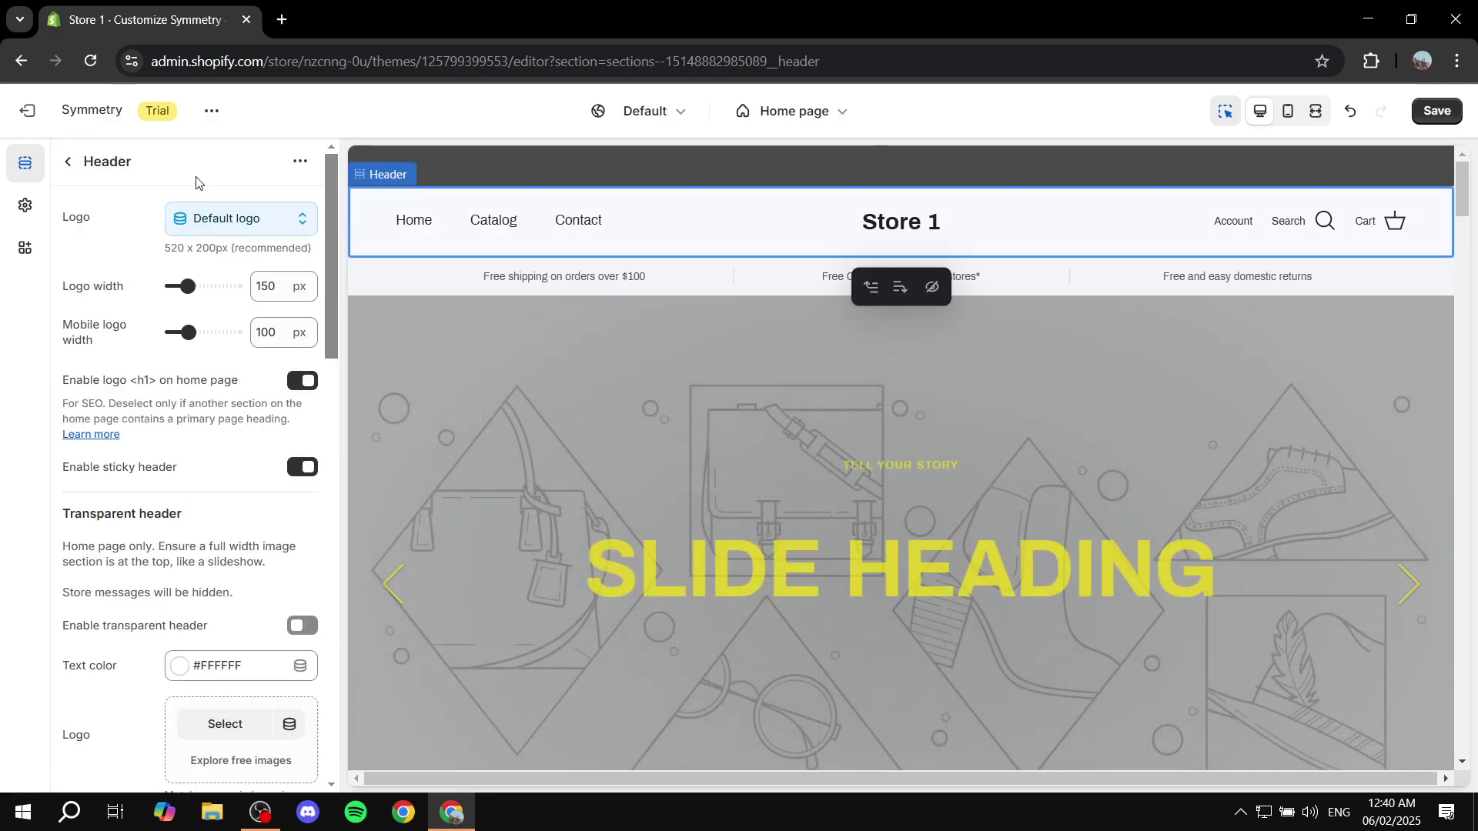
click(68, 161)
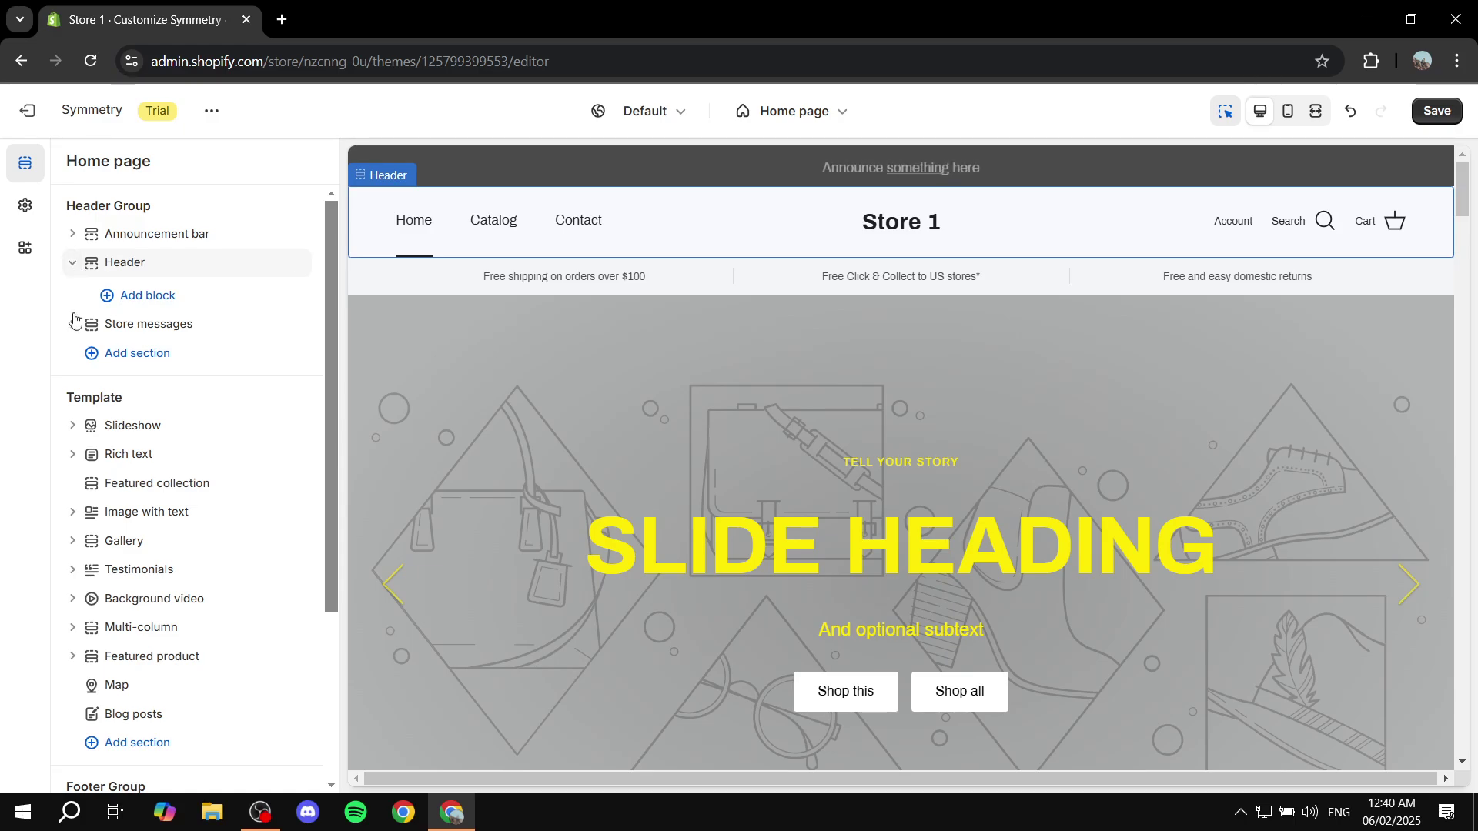
Step: Expand the Slideshow section in the Template group, review its slide height, overlay and navigation settings, and return to the section outline
scroll(75, 231, down, 3)
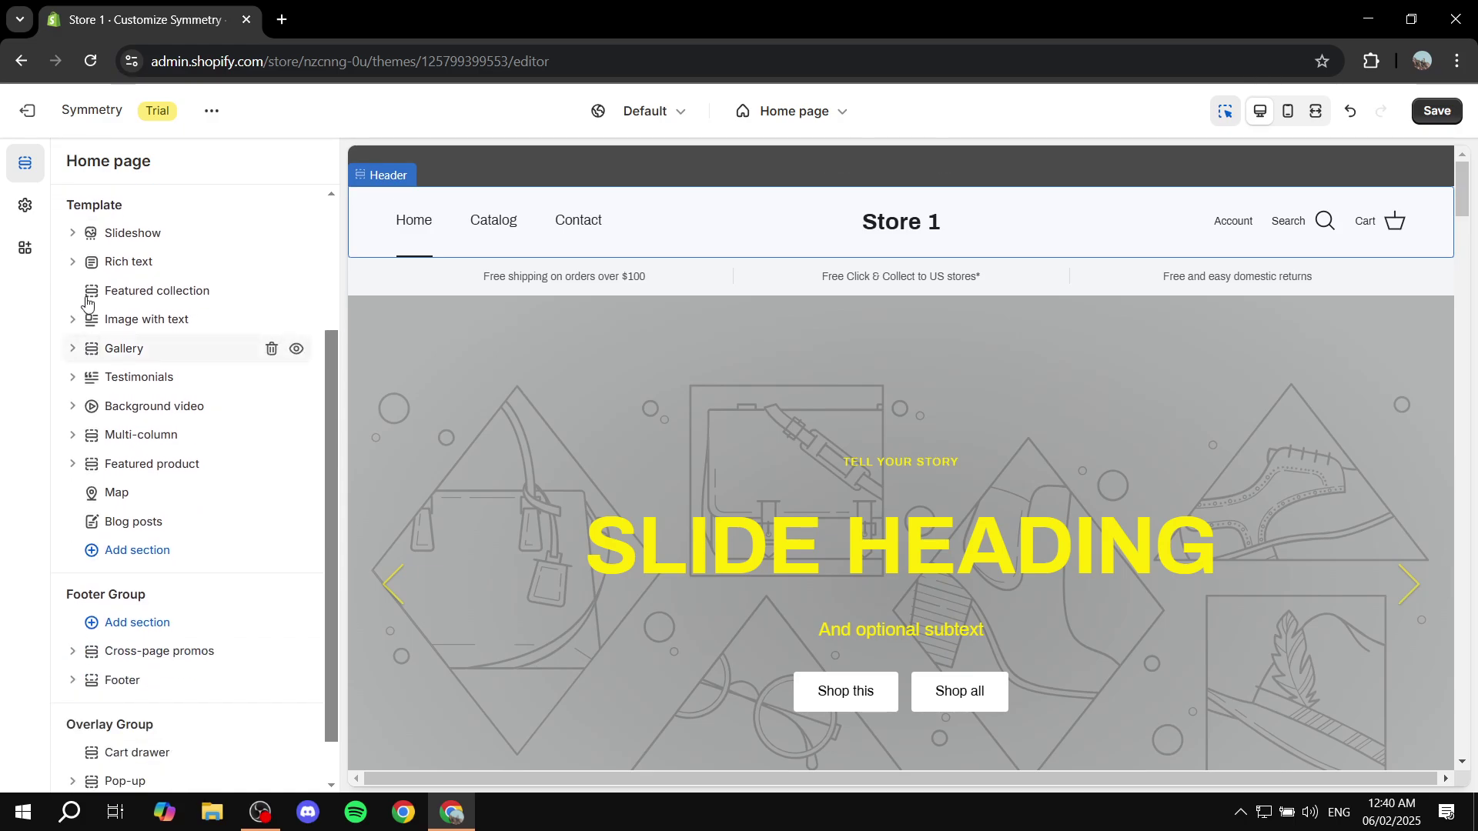
click(72, 232)
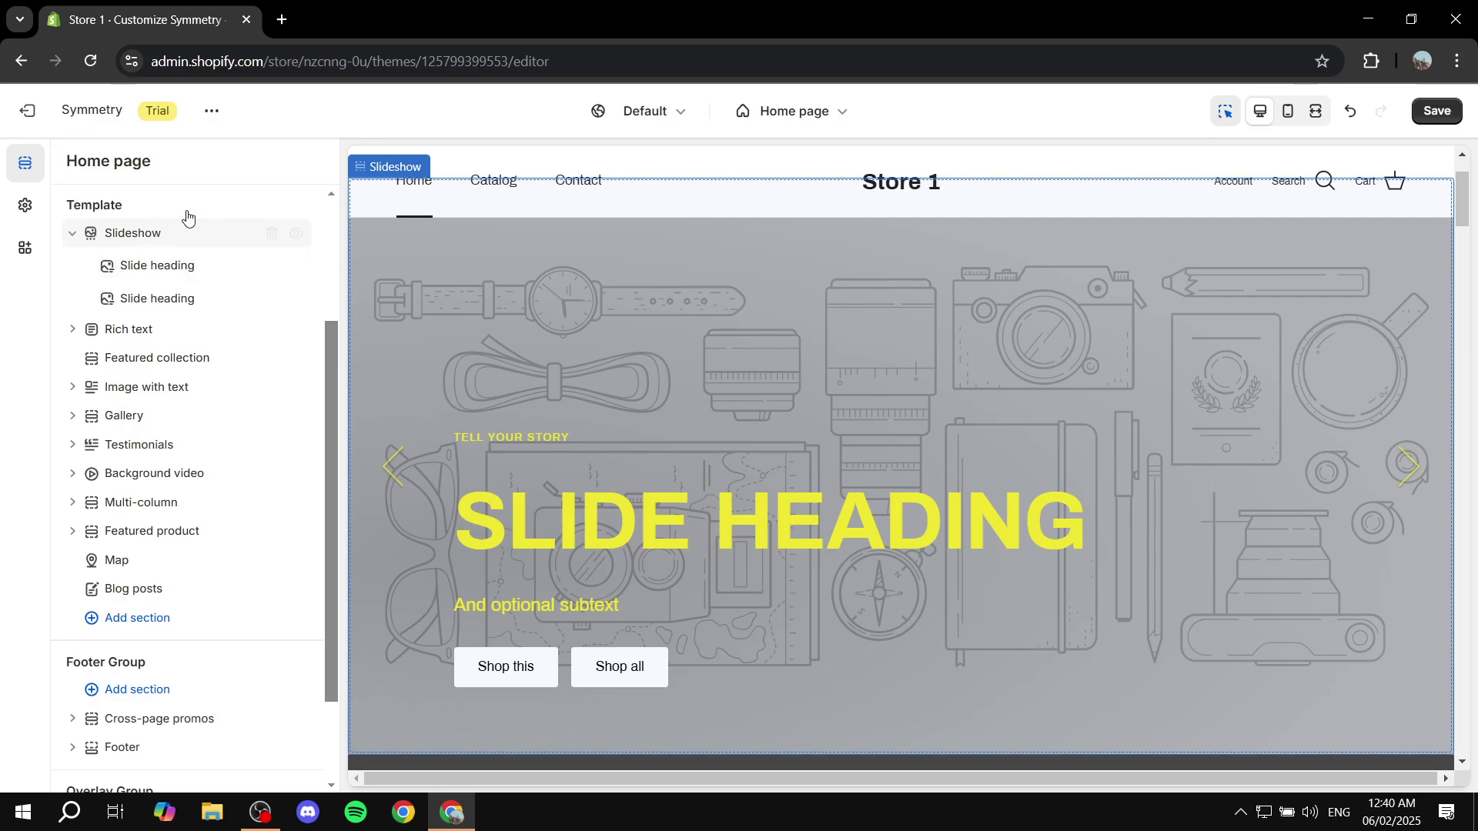
click(123, 235)
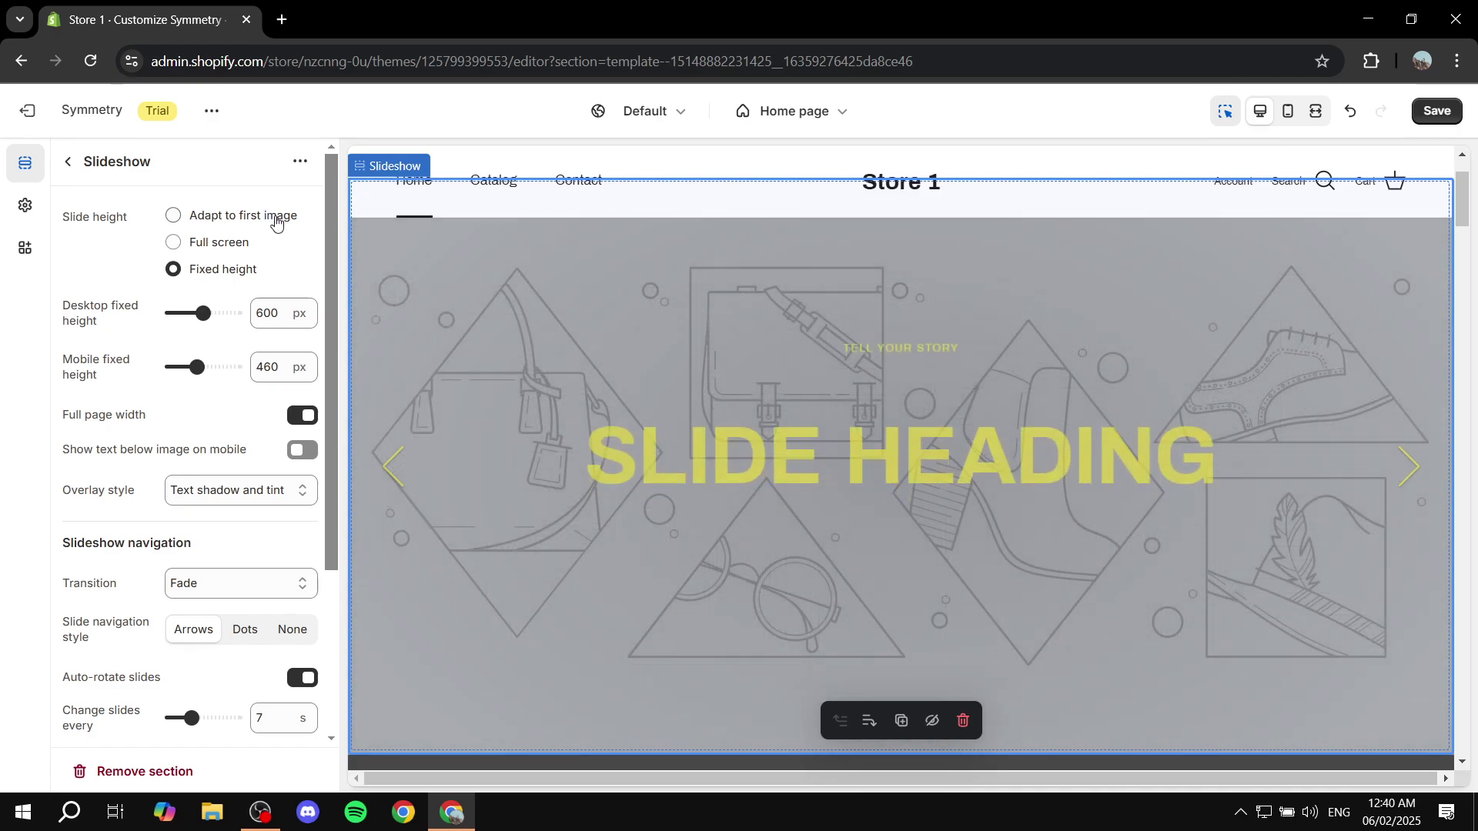
scroll(262, 254, down, 3)
scroll(145, 242, up, 3)
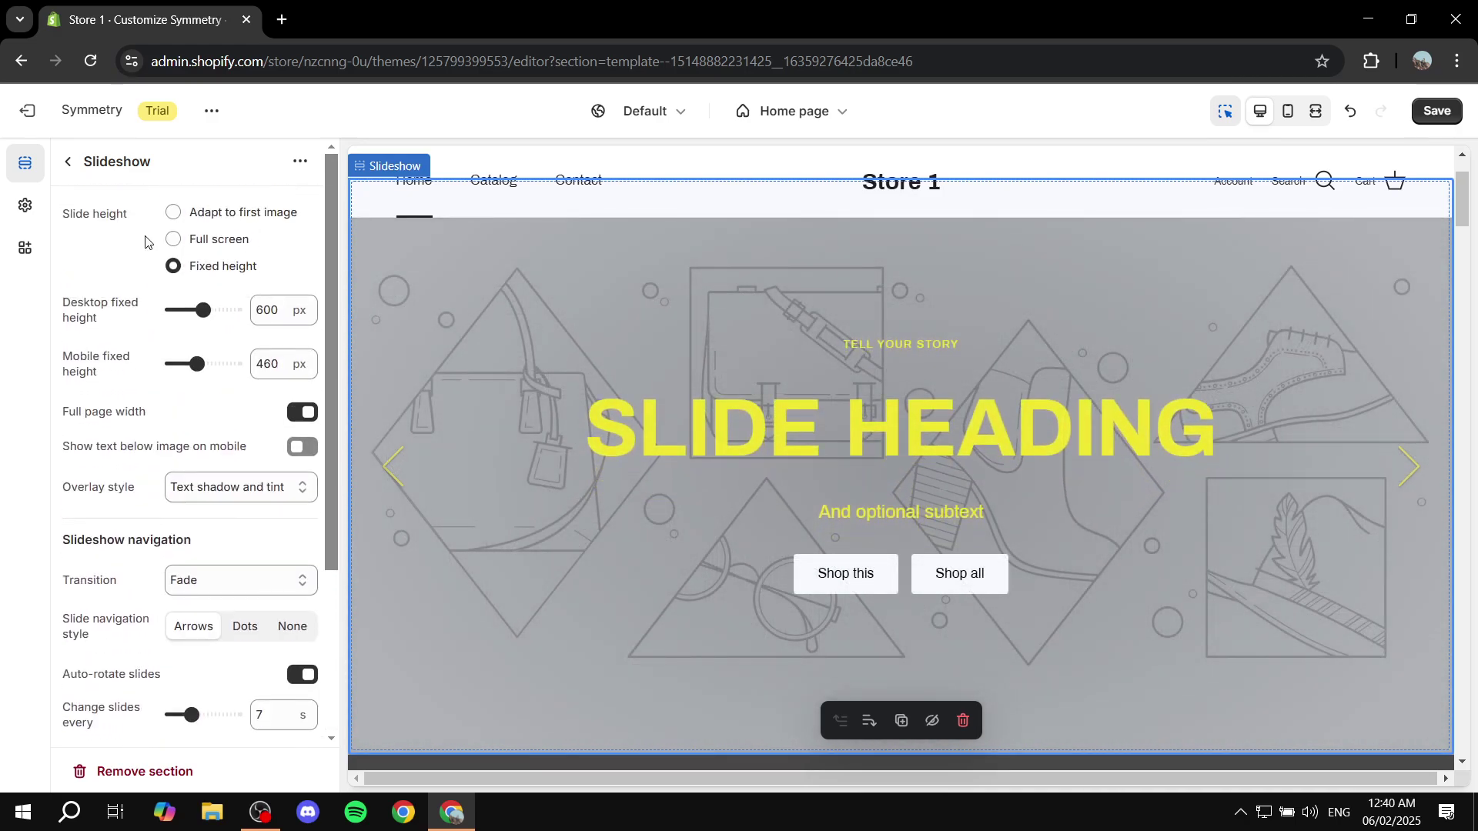
scroll(145, 242, down, 1)
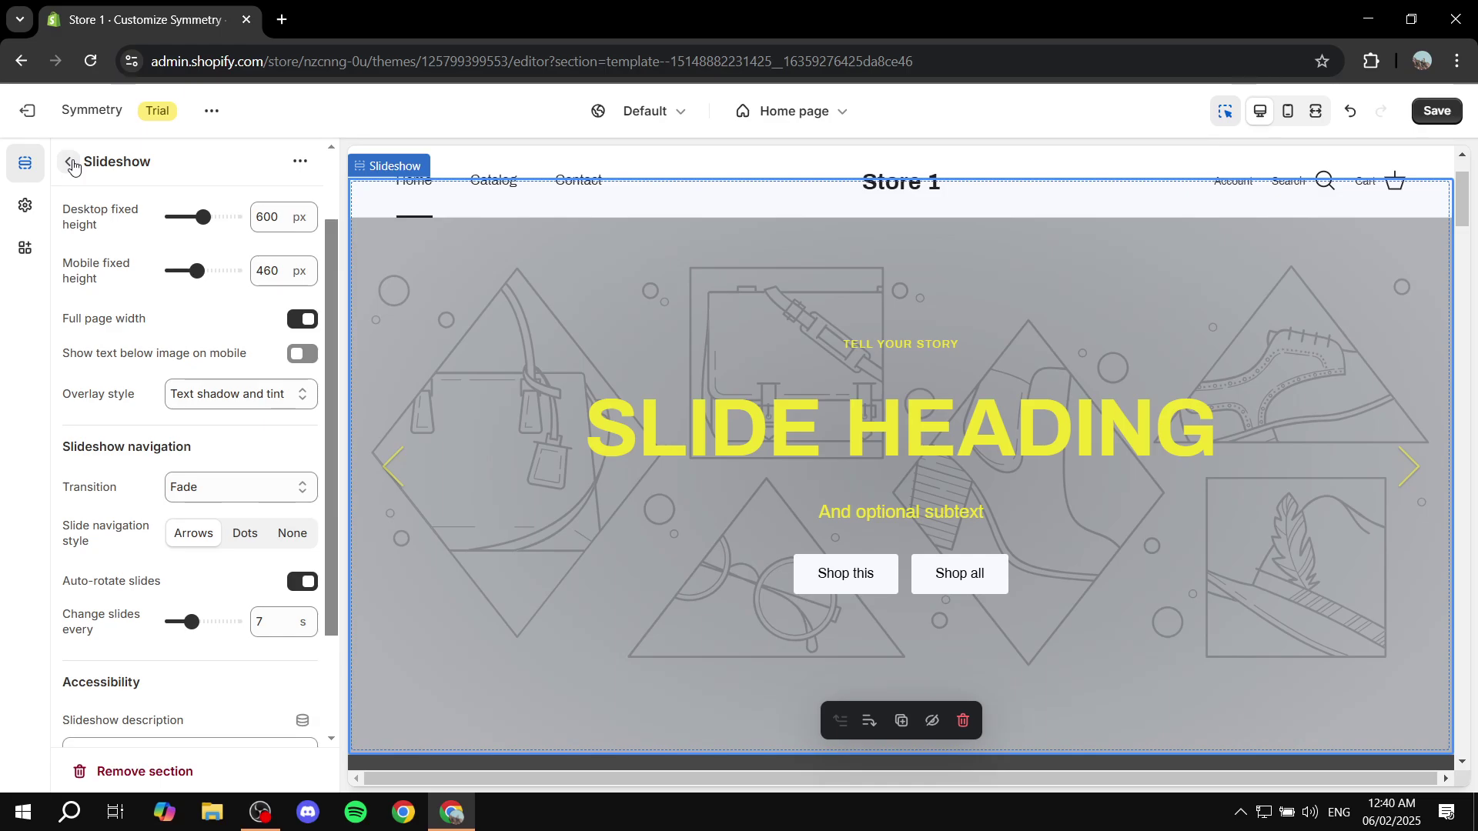
click(71, 162)
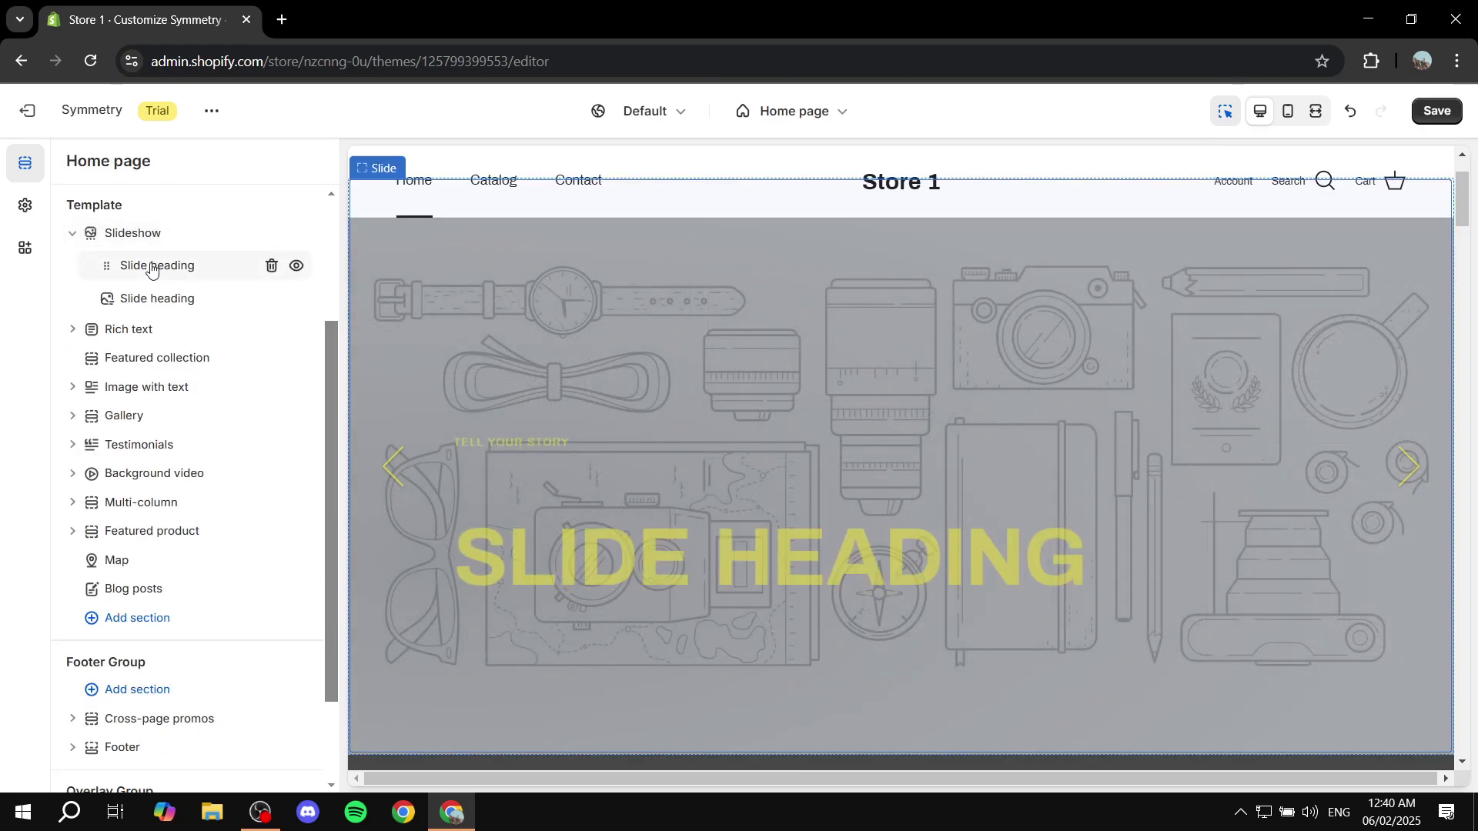
Step: Open the first slide of the Slideshow section, review its image, link and overlay settings, and return to the section outline
click(151, 267)
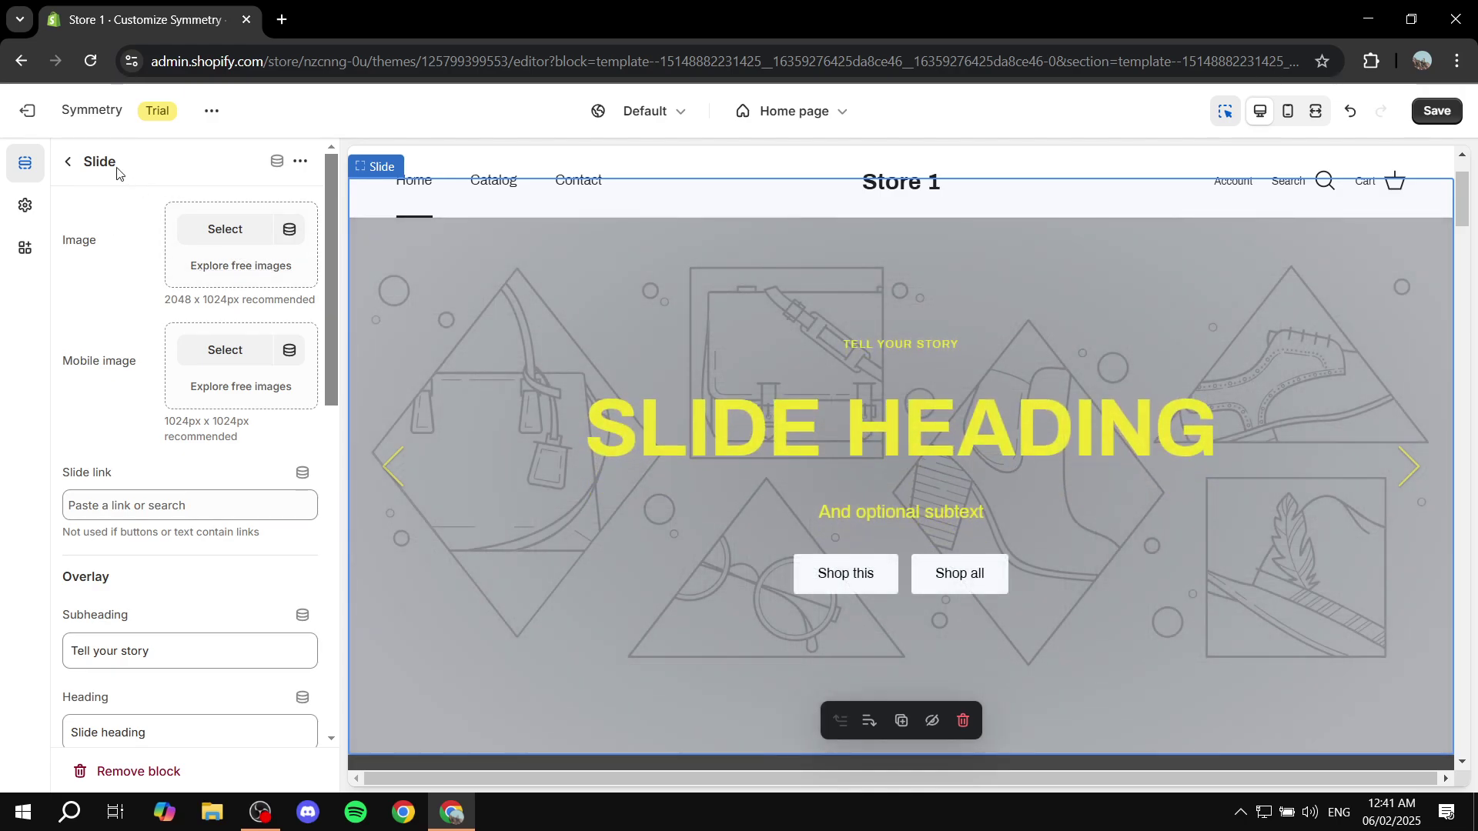
click(64, 166)
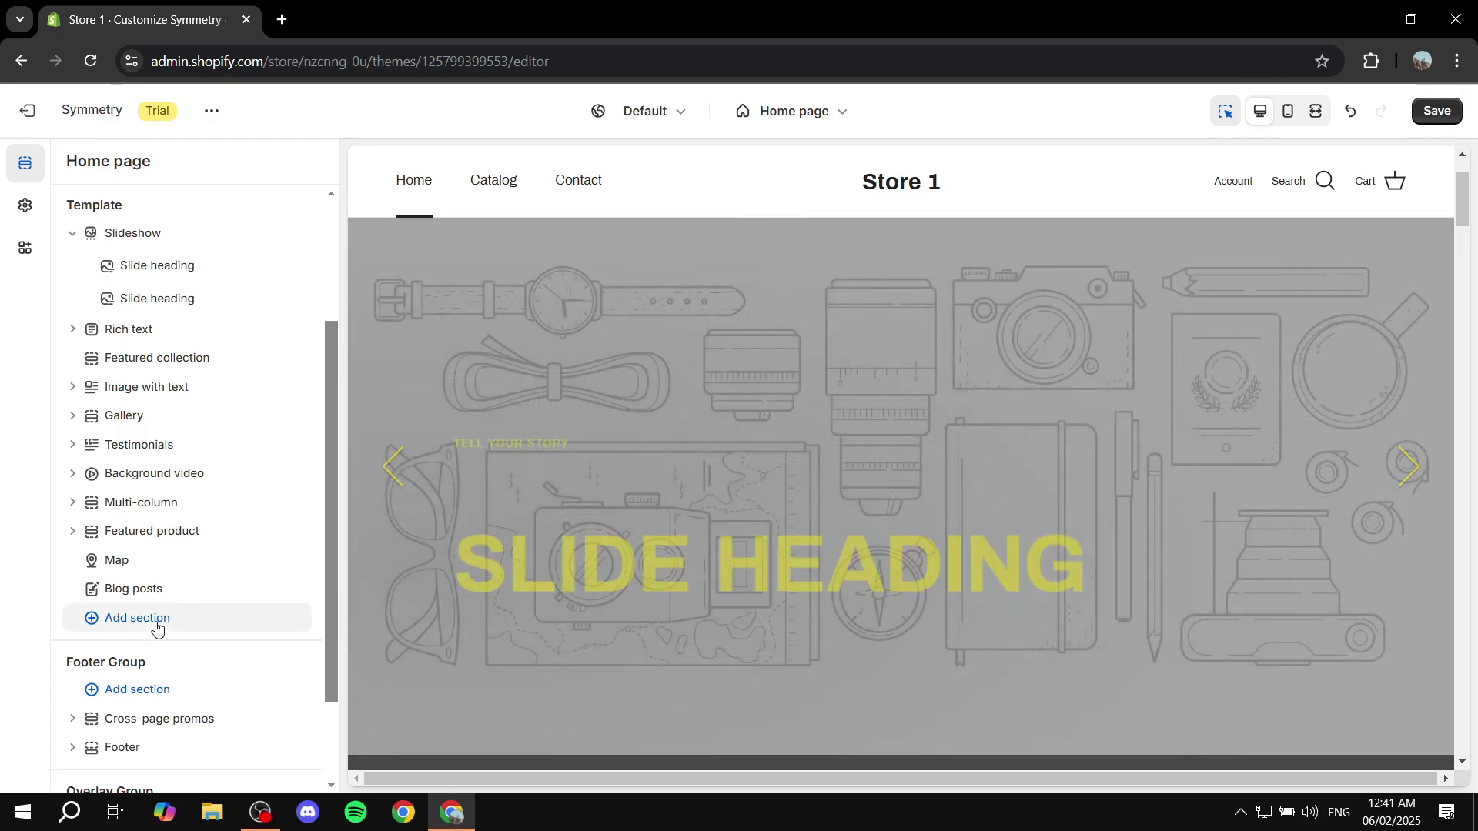
Step: Browse the available sections for the home page Template group, add a Hotspots section, and return to the section outline
click(142, 621)
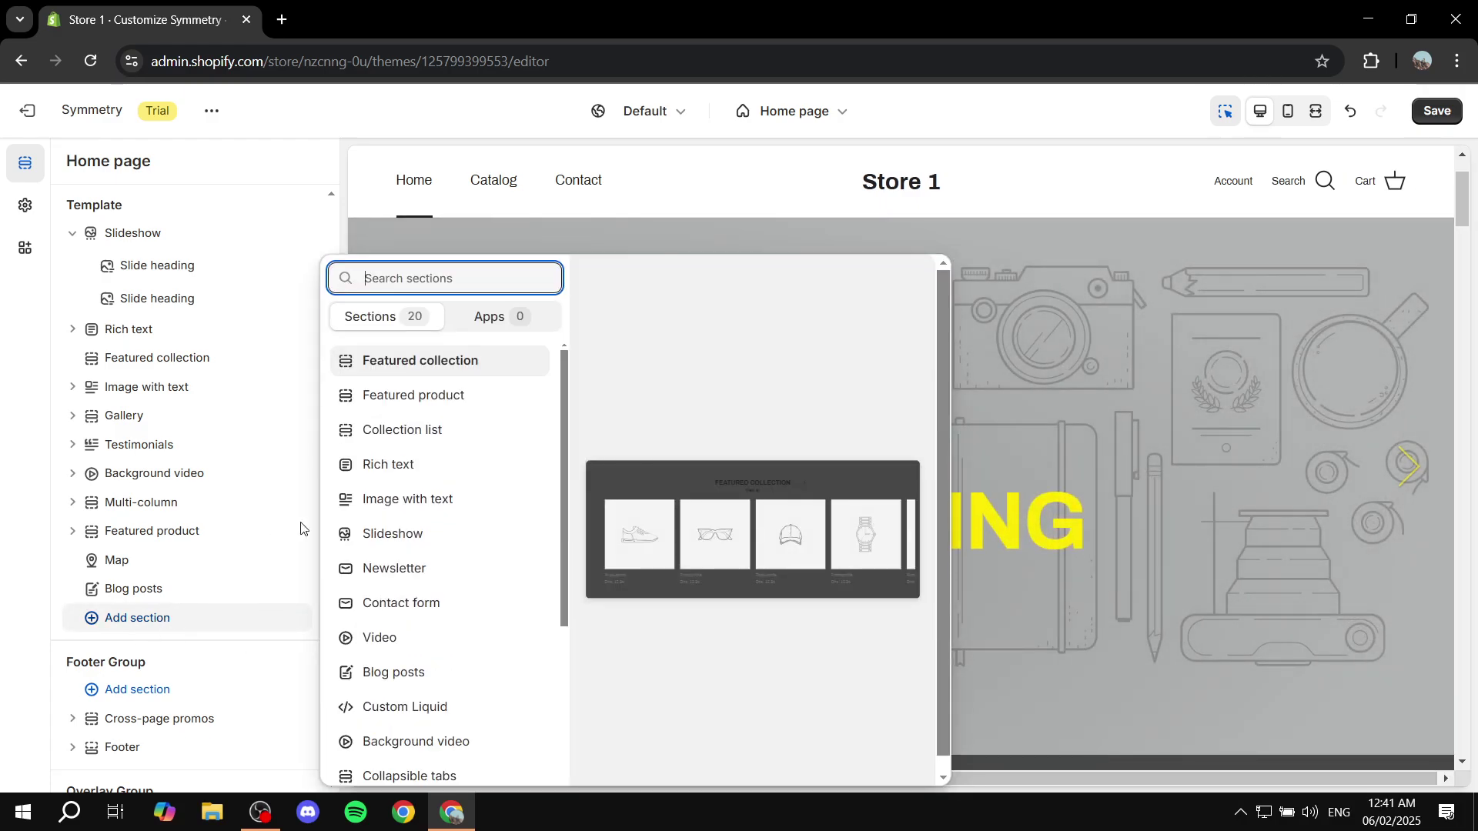
click(425, 321)
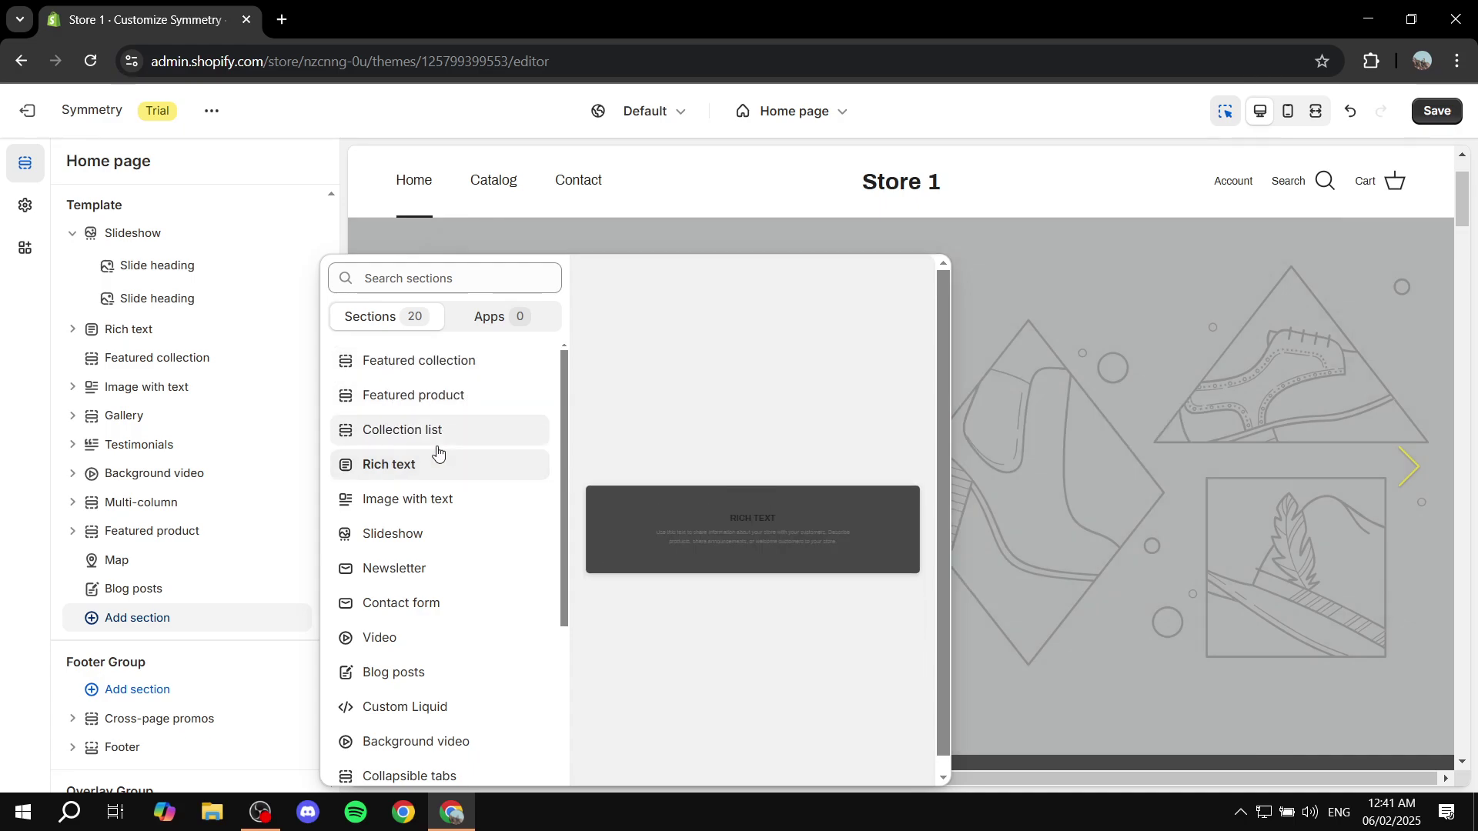
scroll(433, 454, down, 1)
scroll(433, 455, down, 1)
scroll(462, 420, up, 2)
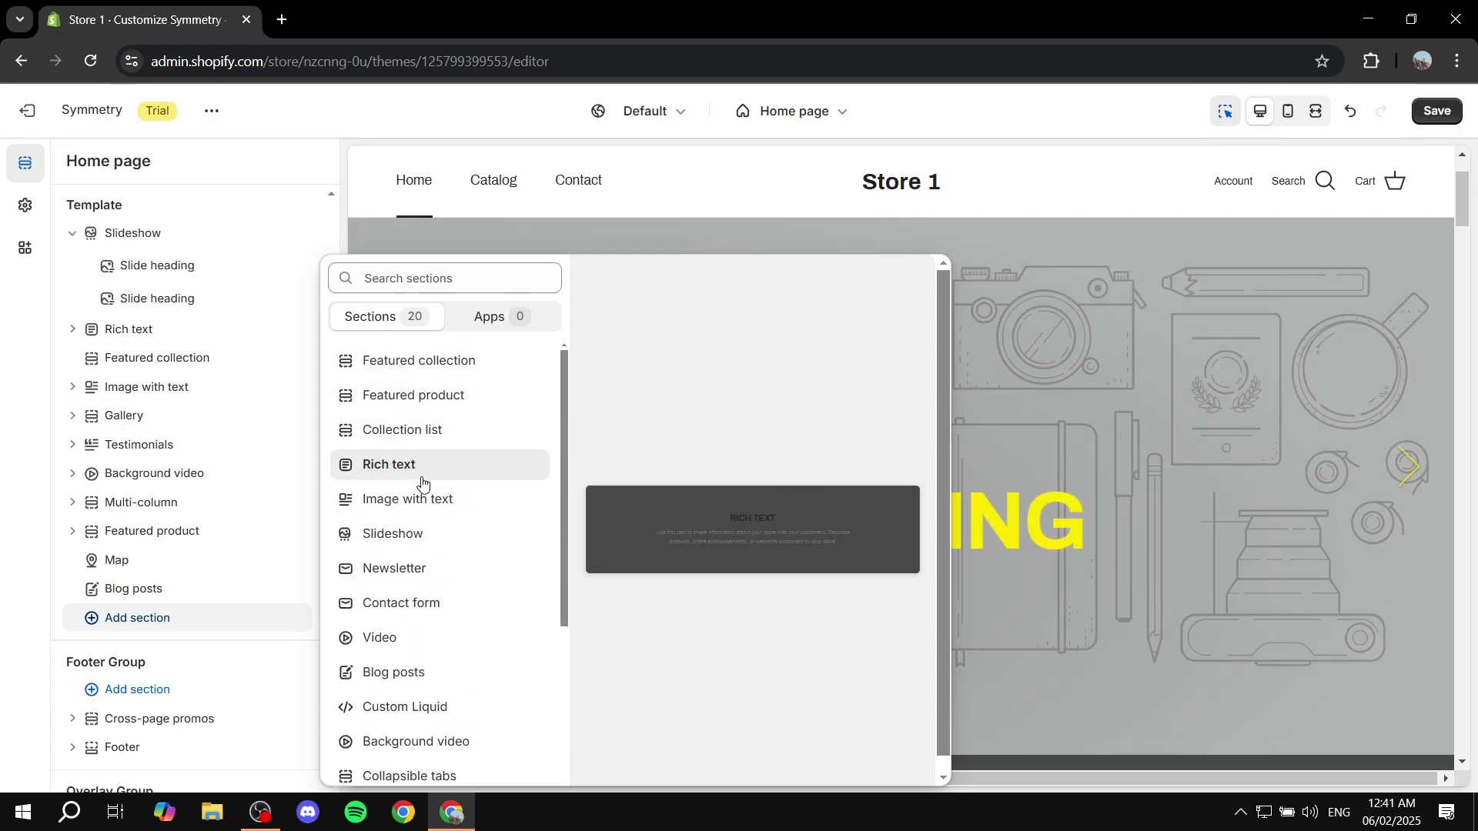
scroll(423, 477, down, 1)
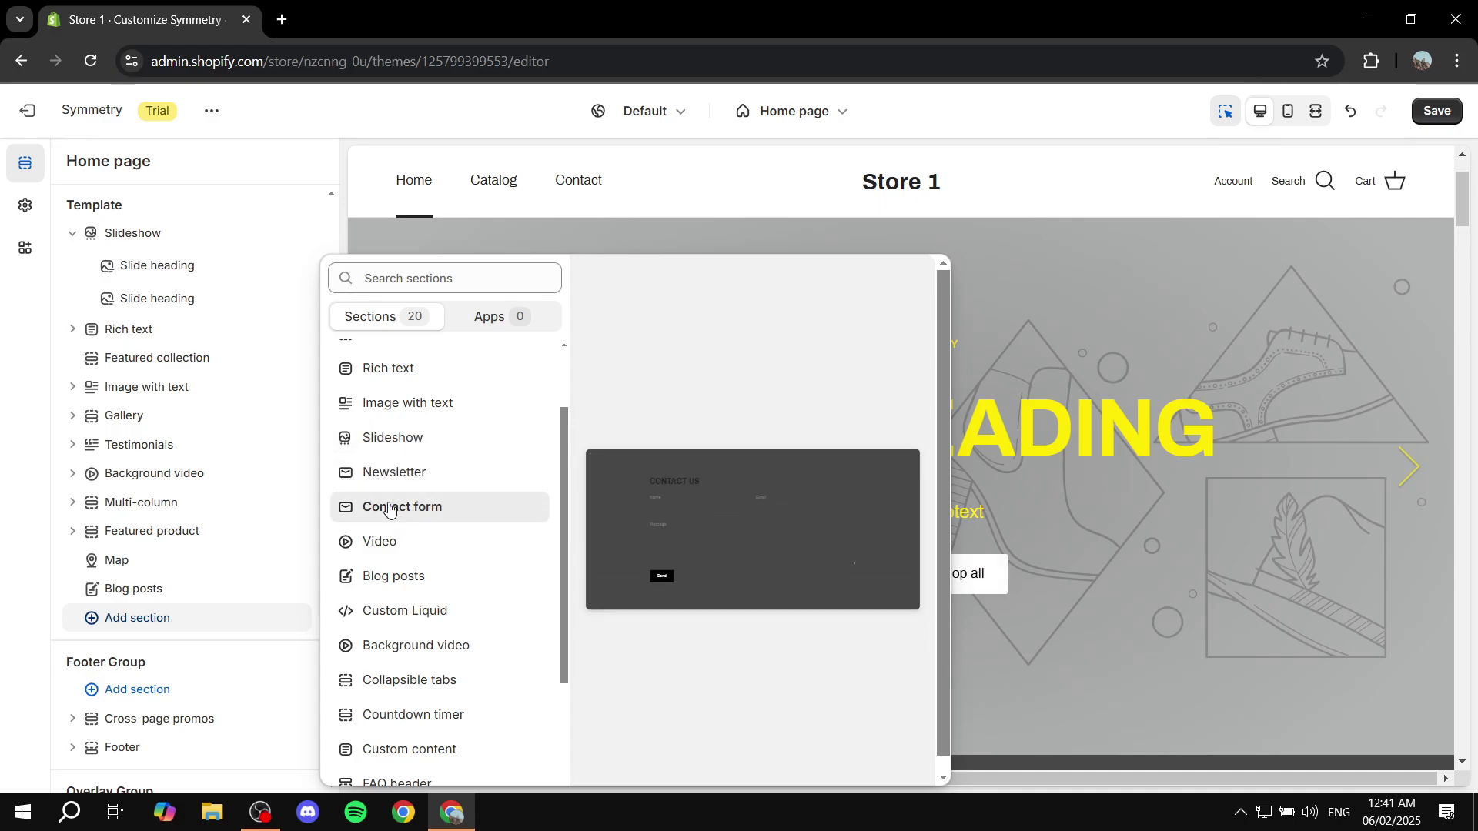
scroll(420, 499, down, 1)
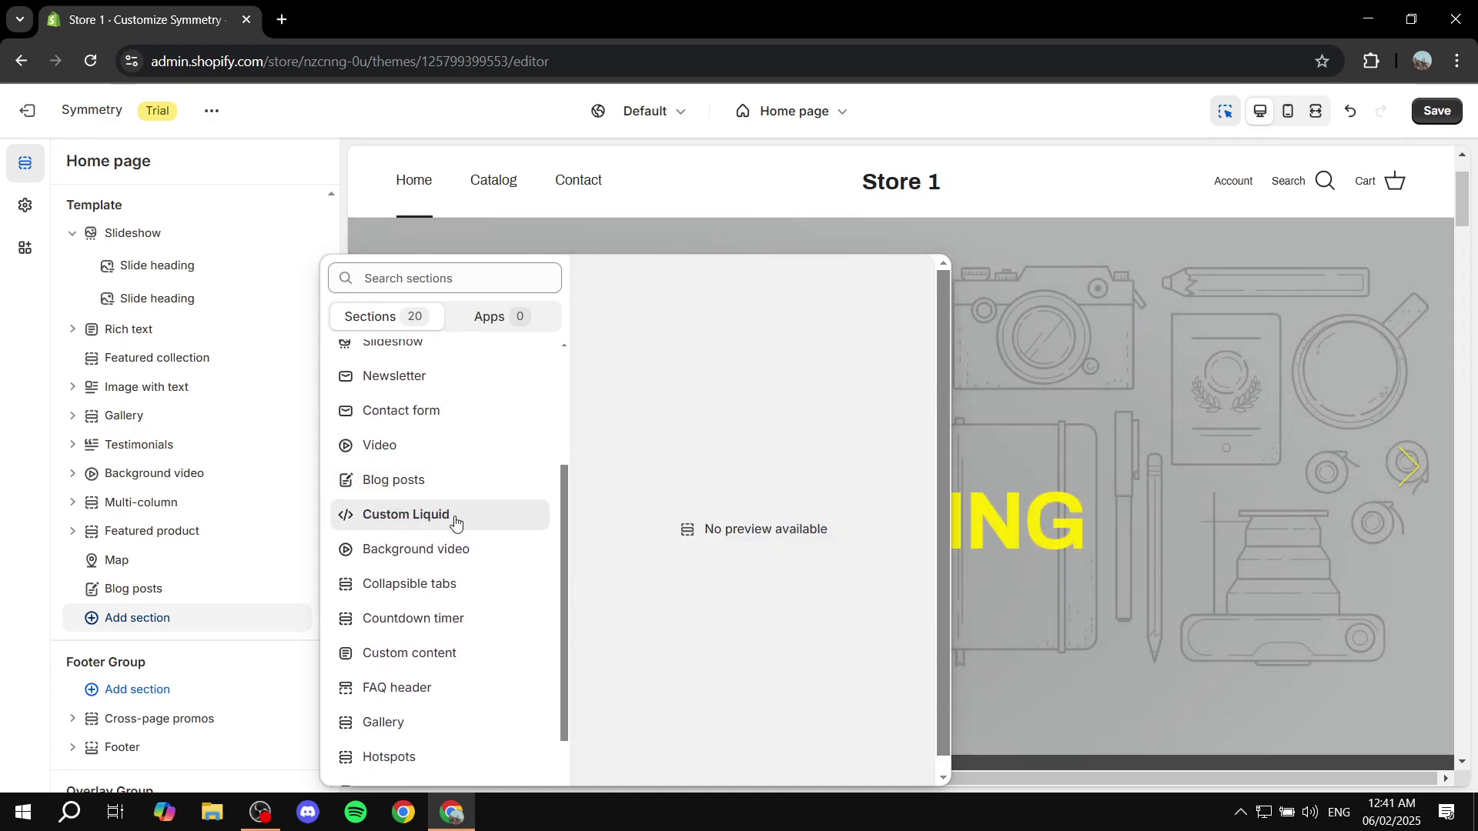
scroll(443, 522, down, 1)
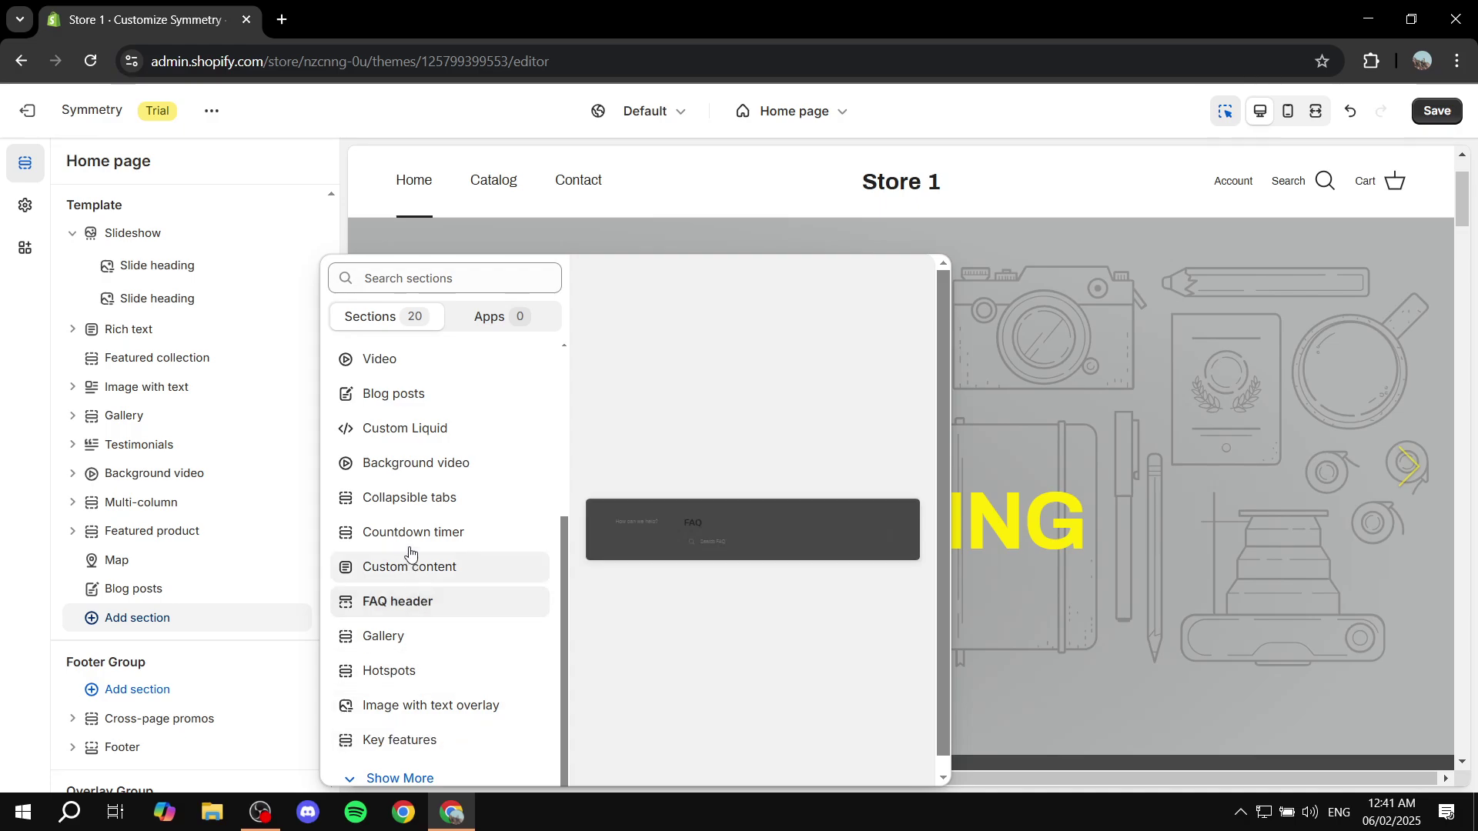
scroll(445, 569, up, 4)
scroll(445, 568, down, 4)
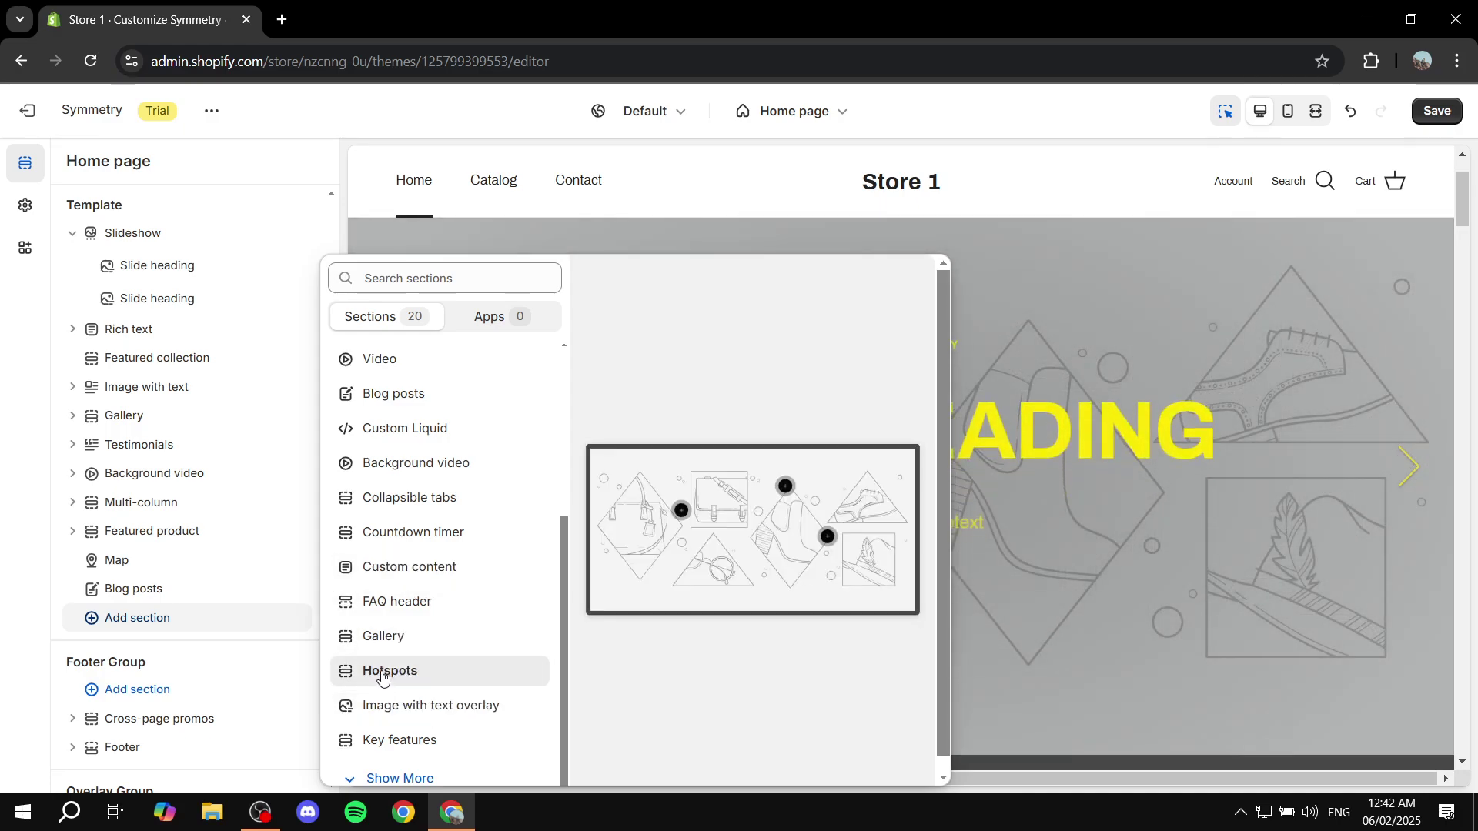
click(394, 672)
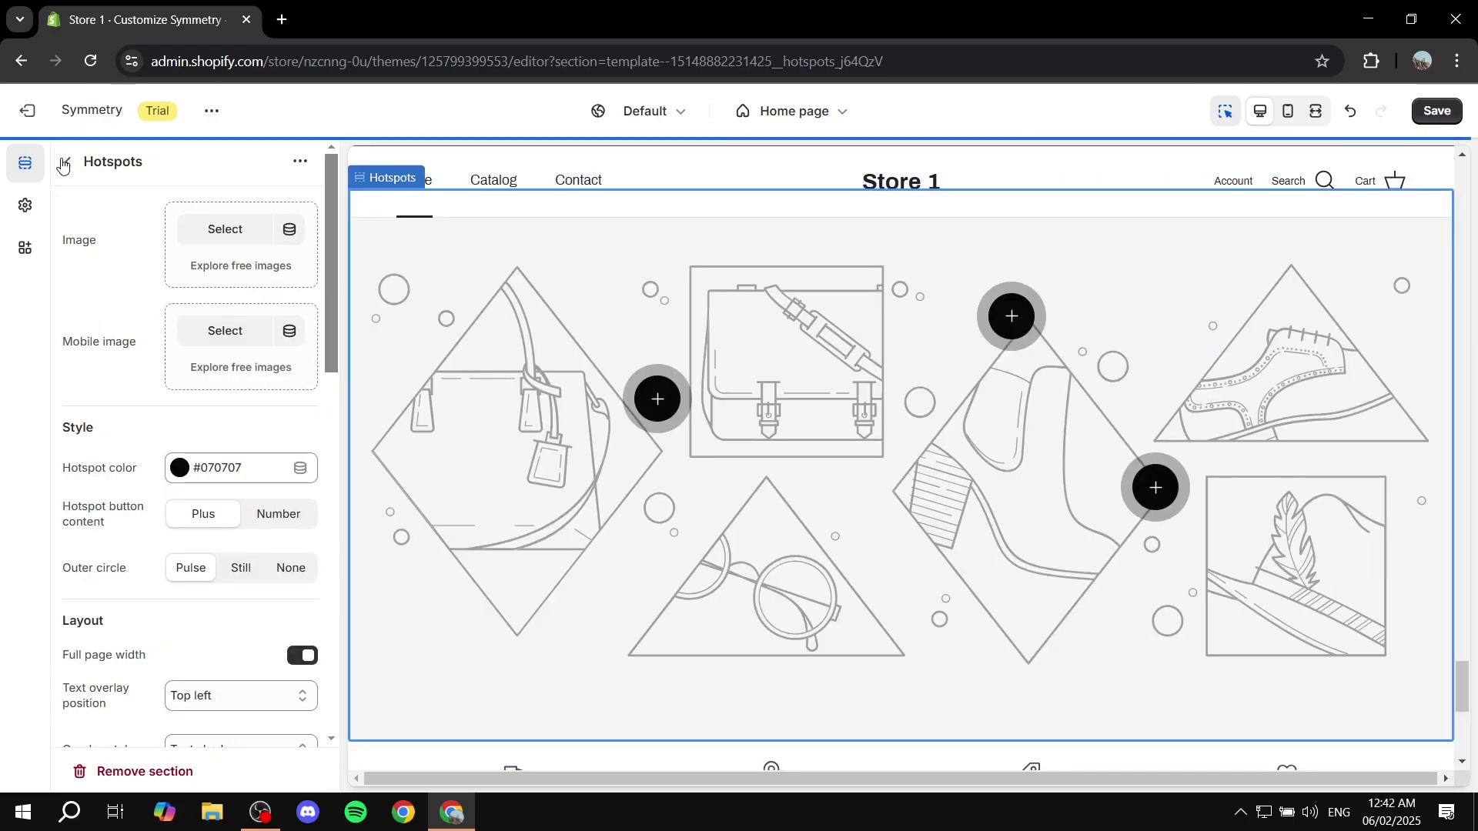
click(68, 161)
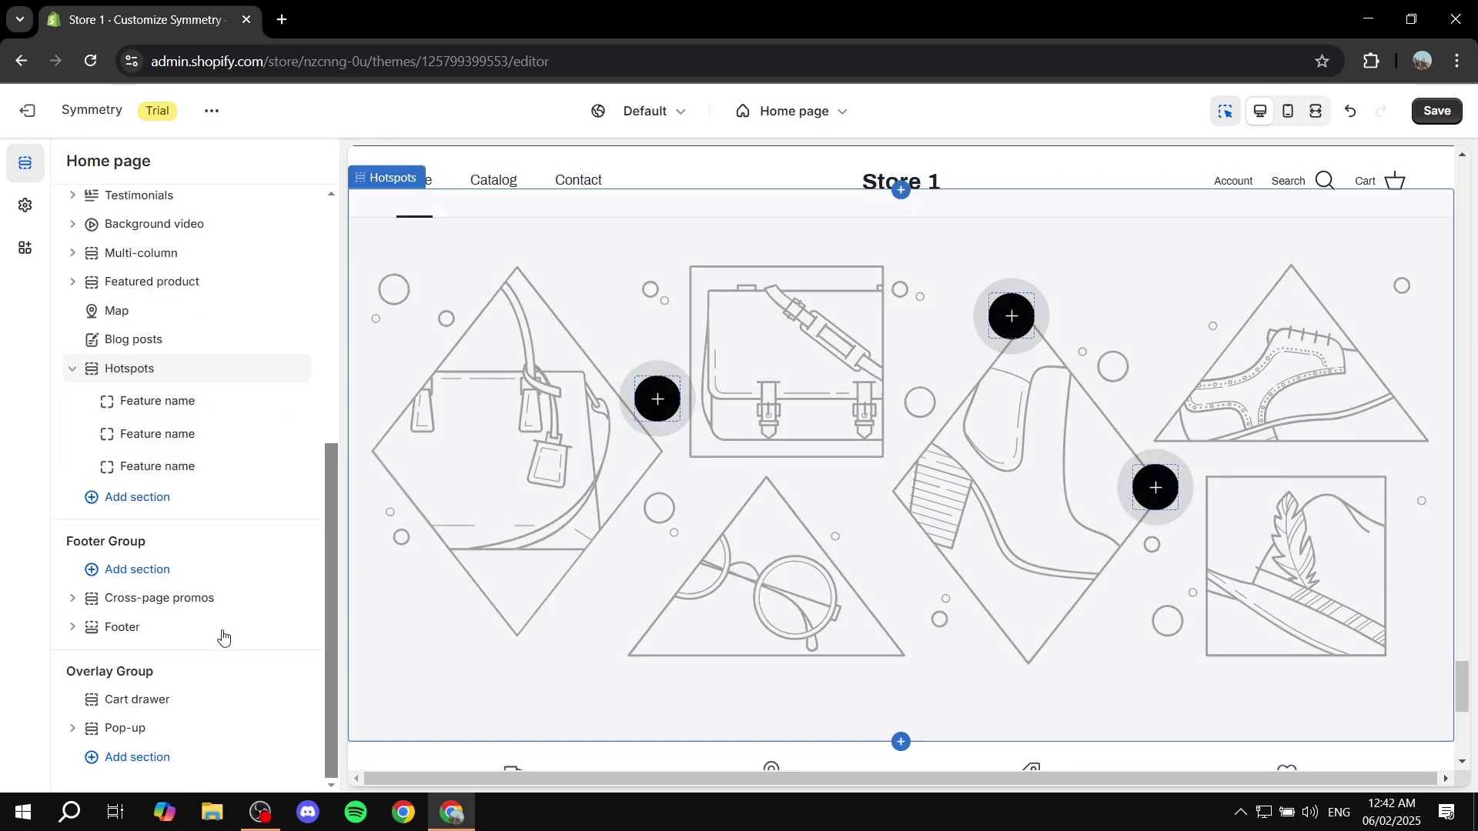
Step: Look through the home page preview from the Hotspots section up to the announcement bar
scroll(857, 377, down, 5)
scroll(850, 381, up, 15)
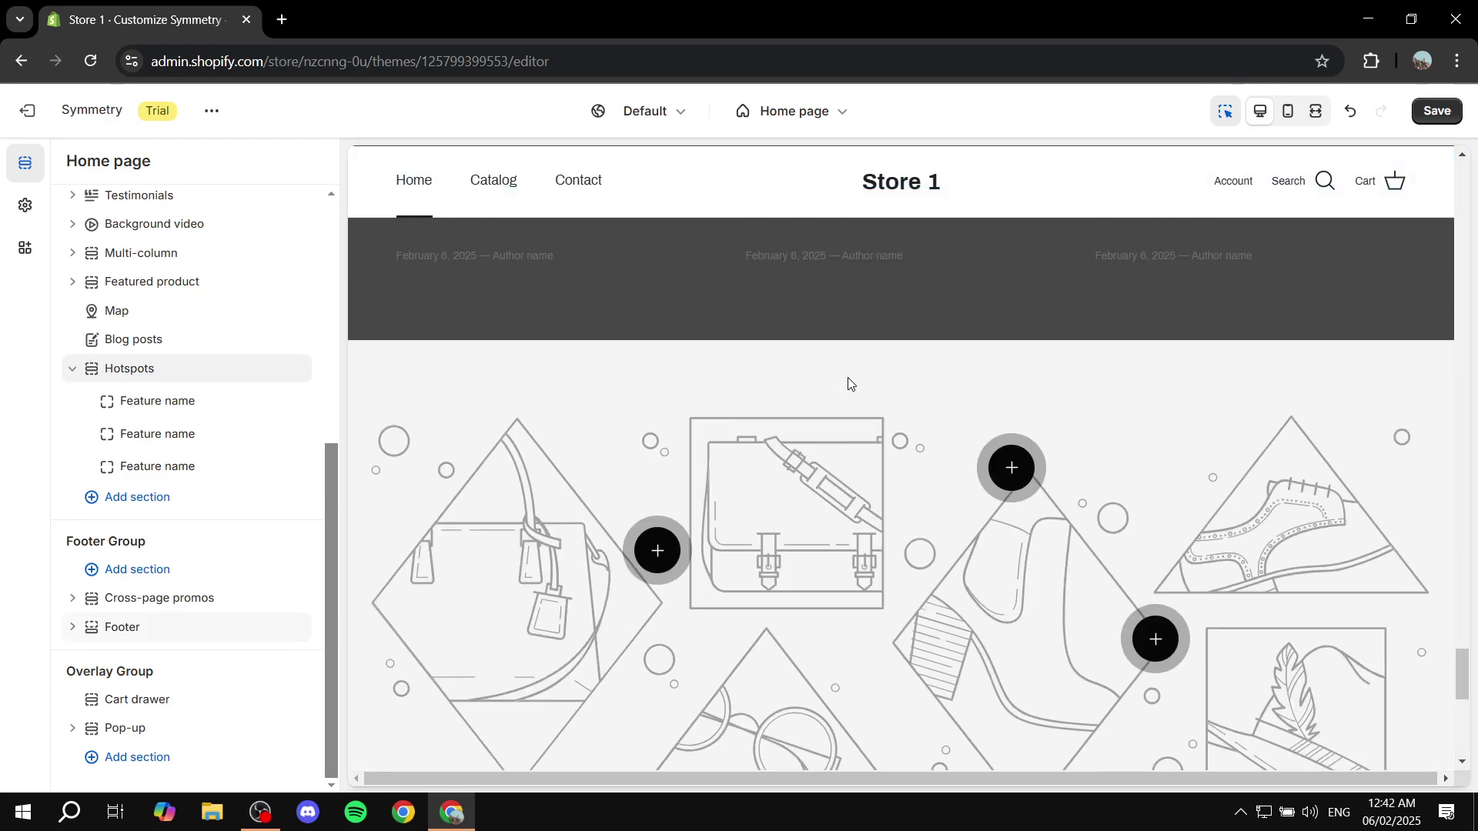
scroll(846, 383, up, 15)
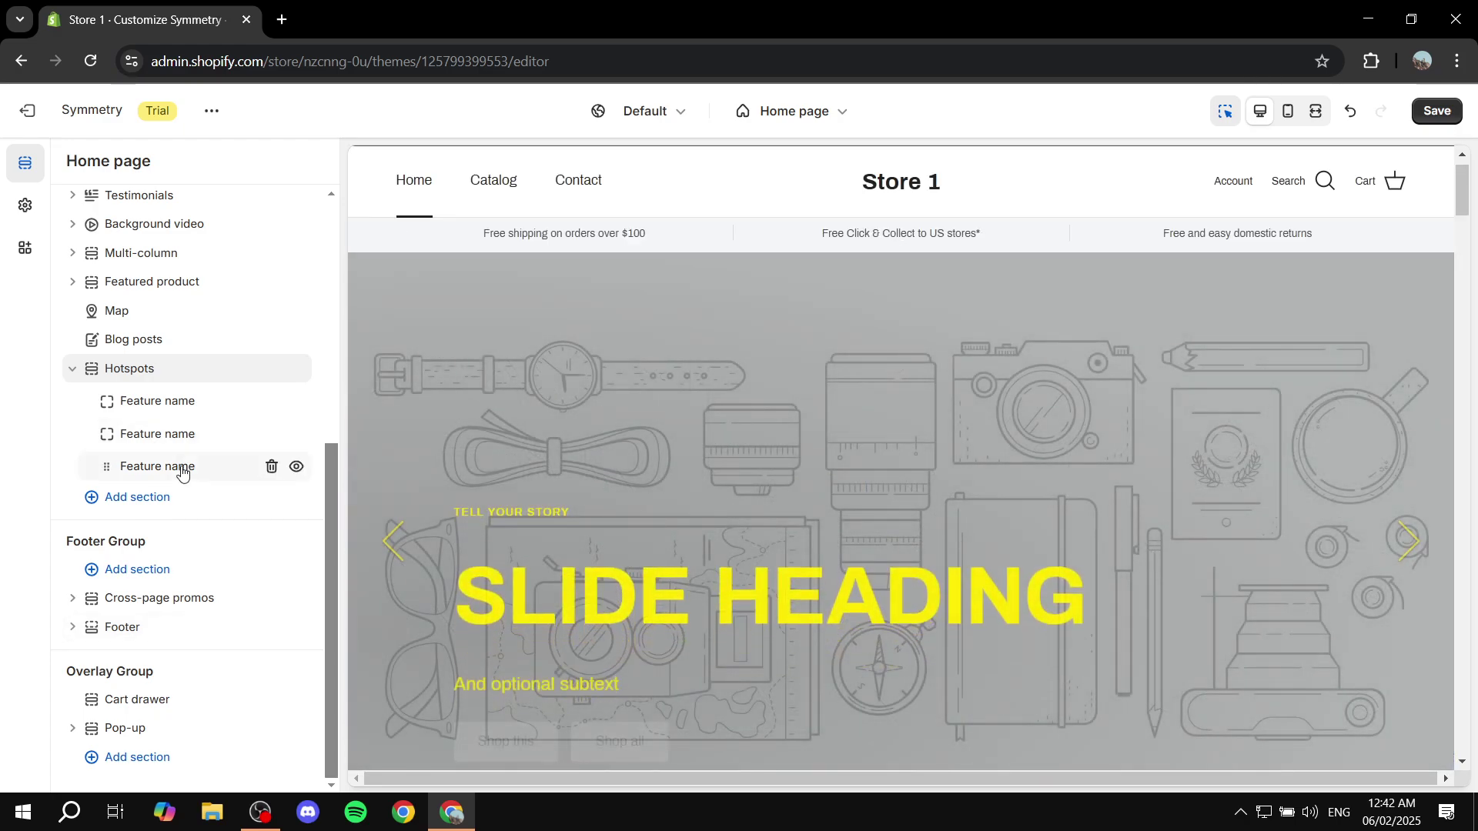
mouse_move(176, 463)
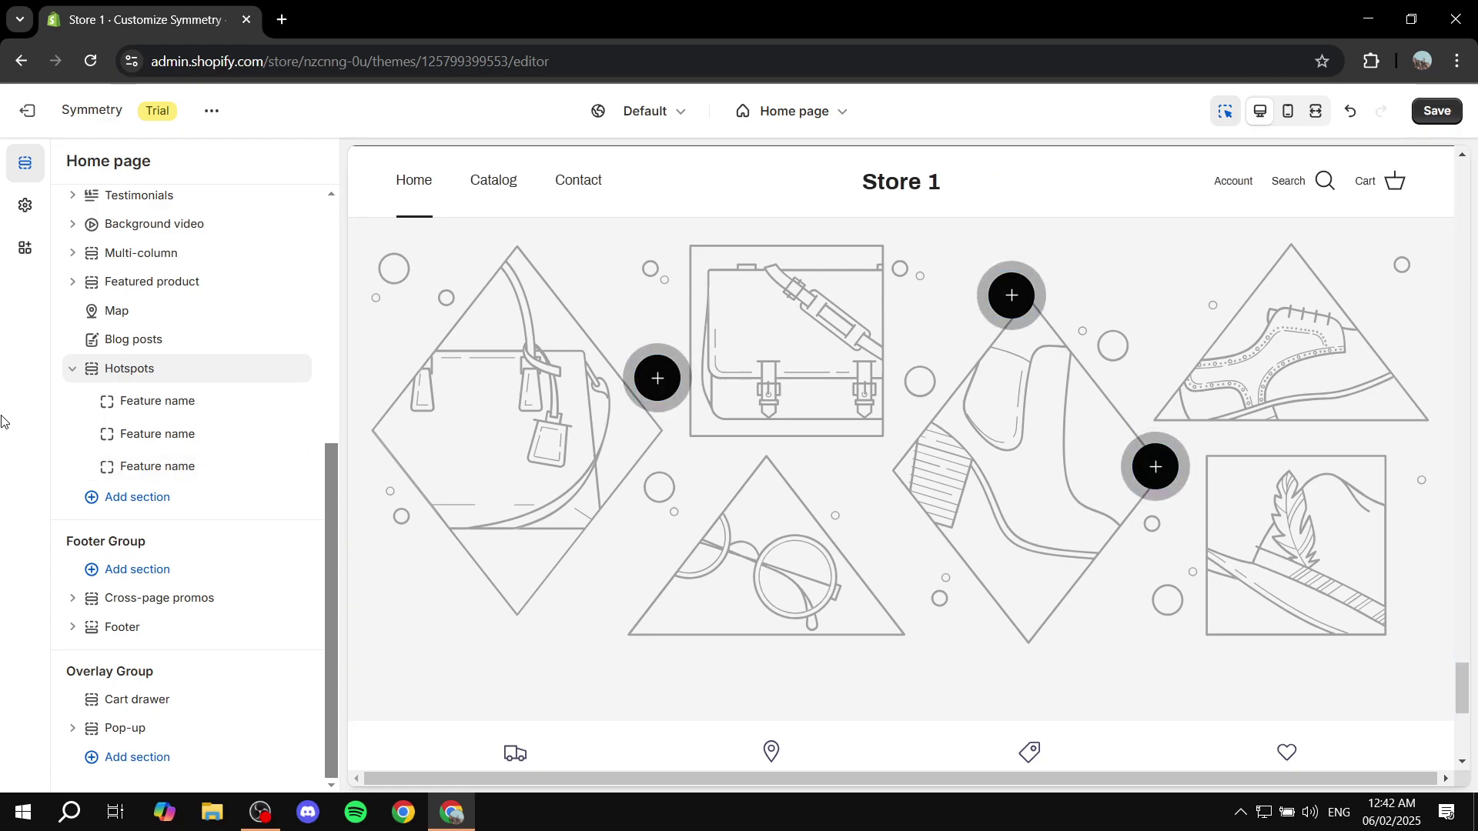
scroll(614, 481, up, 20)
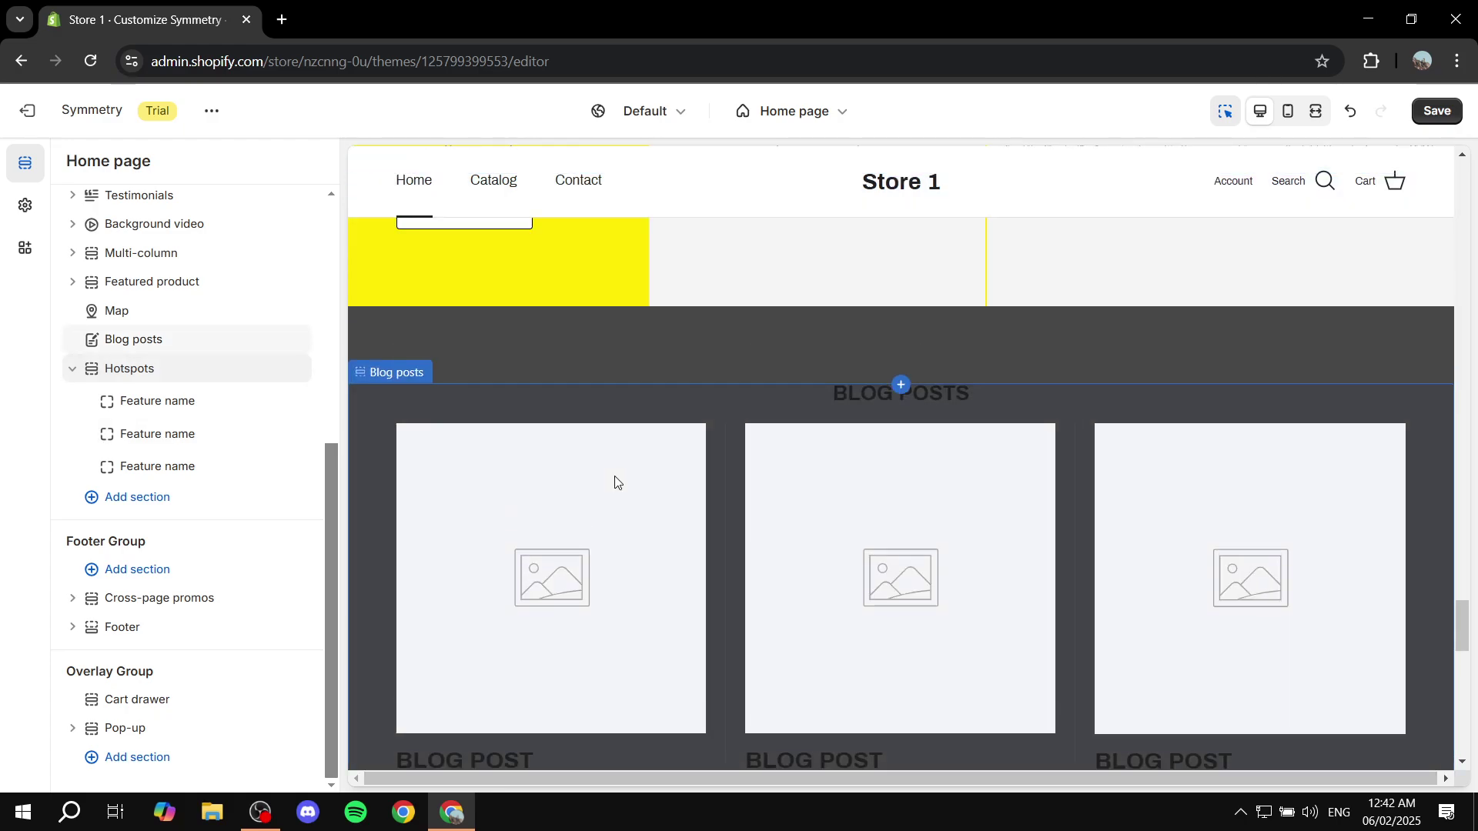
scroll(615, 482, up, 20)
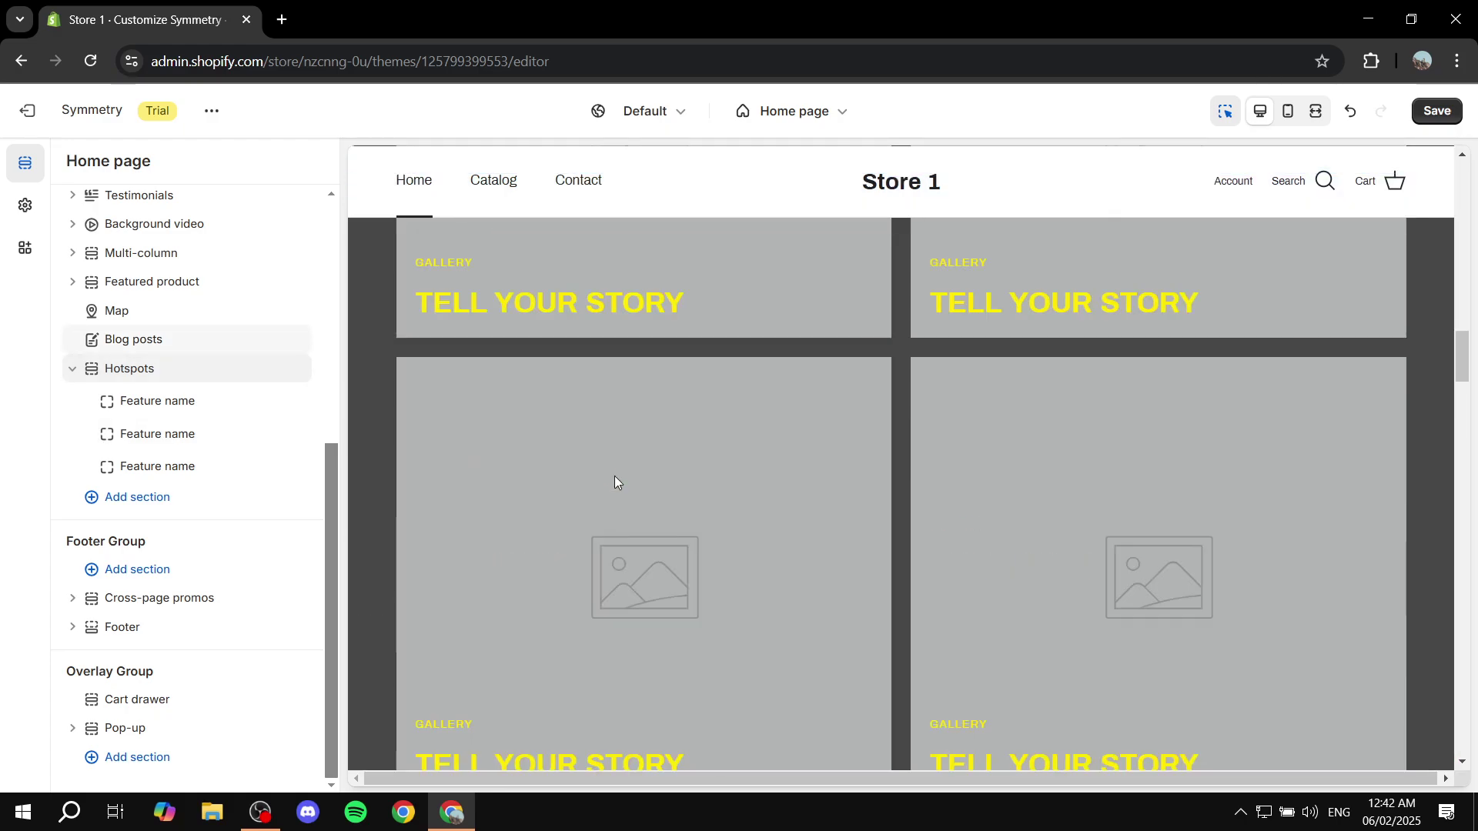
scroll(615, 481, up, 5)
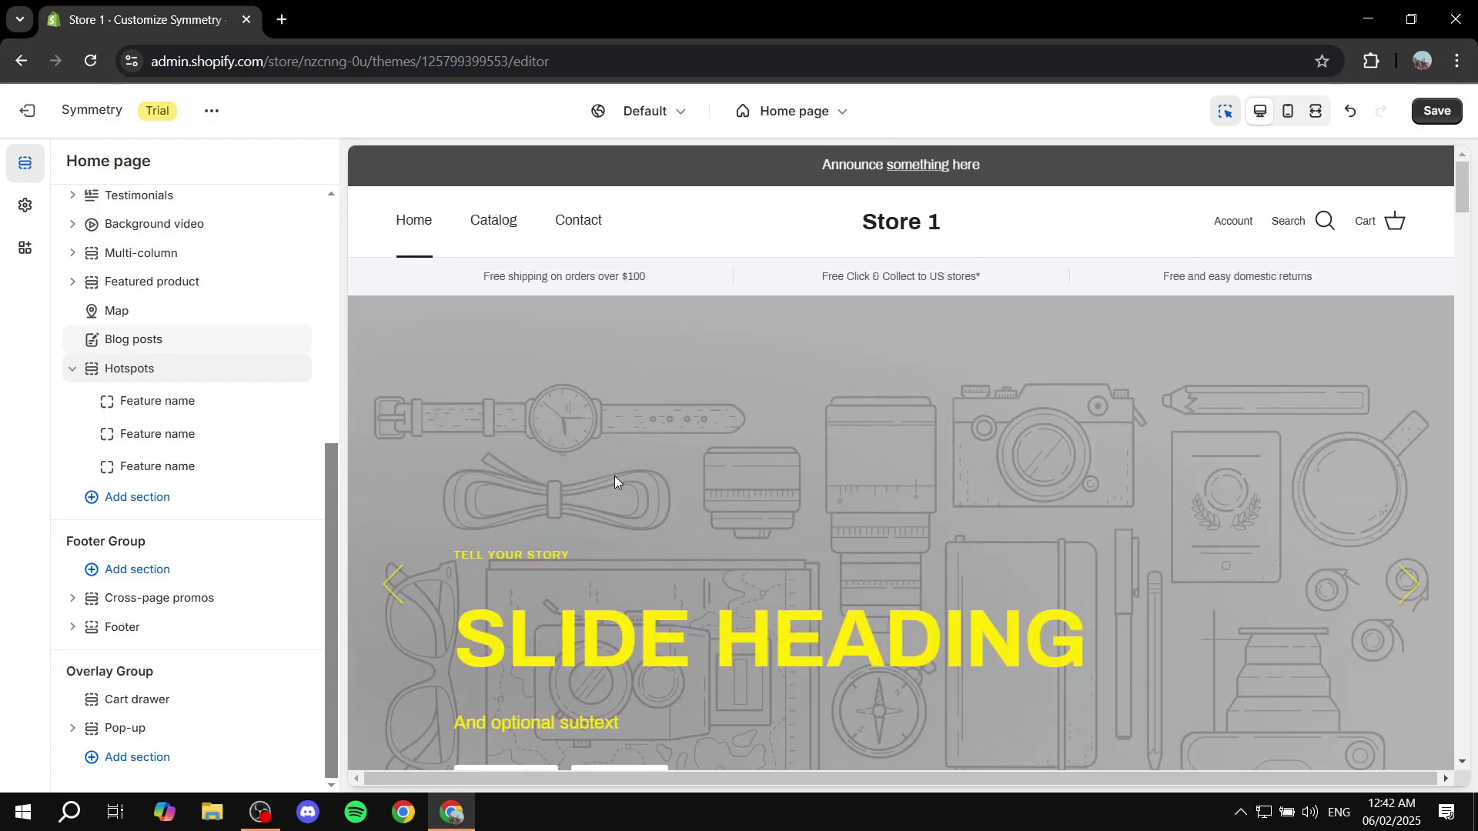